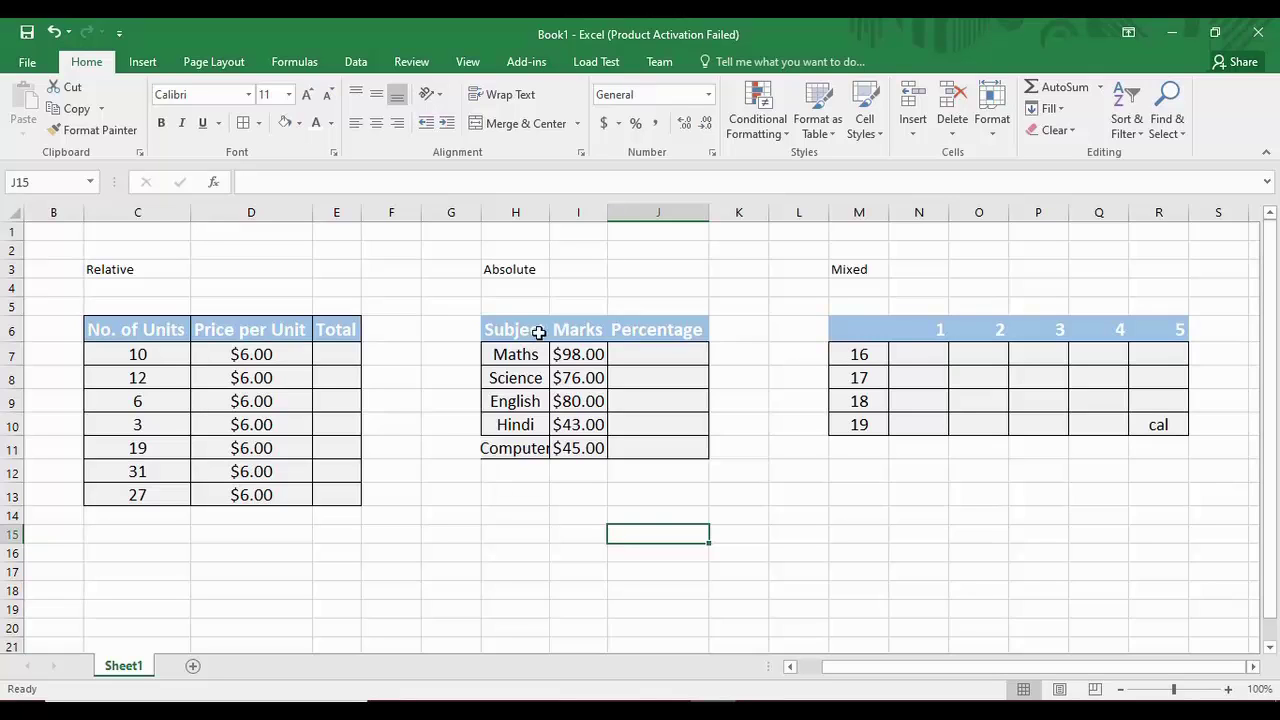
AutoFit the width of column H so the subject names fit.
{"action": "left_click", "coordinate": [514, 212]}
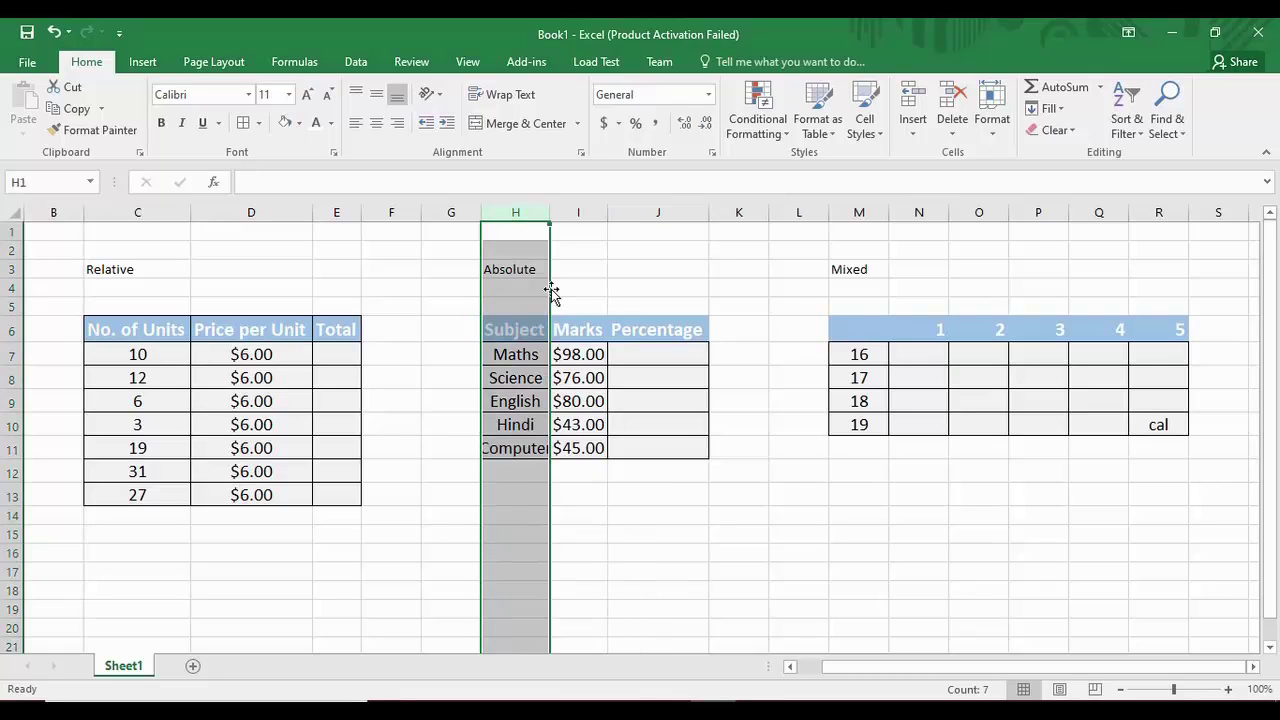
{"action": "double_click", "coordinate": [550, 215]}
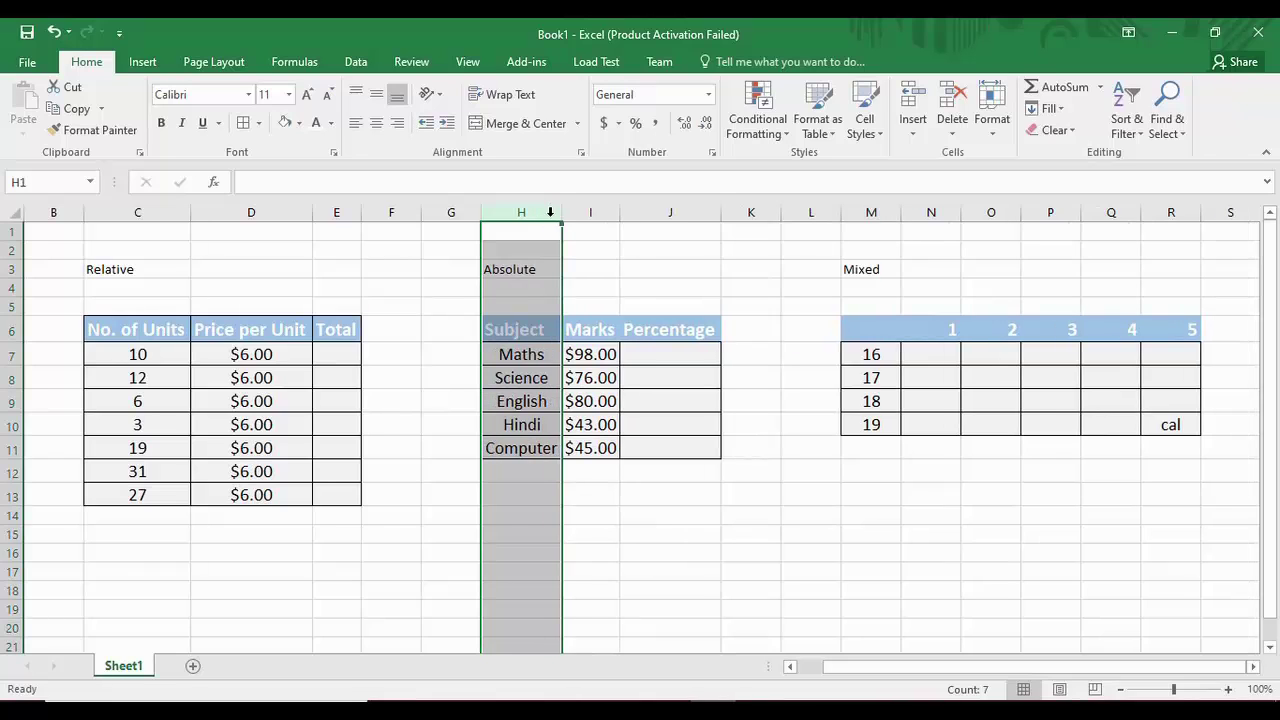
{"action": "left_click", "coordinate": [646, 271]}
Clear the contents of cell R10, the stray "cal" entry in the Mixed table.
{"action": "left_click", "coordinate": [1171, 423]}
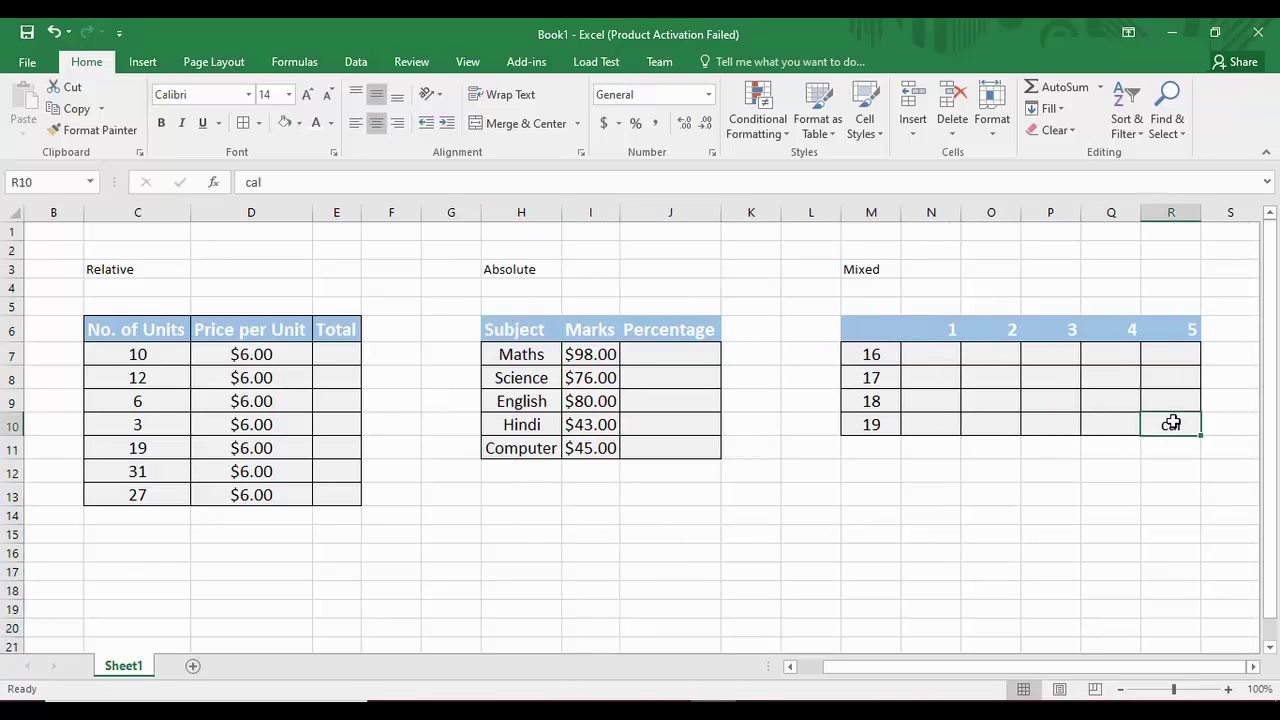
{"action": "right_click", "coordinate": [1171, 423]}
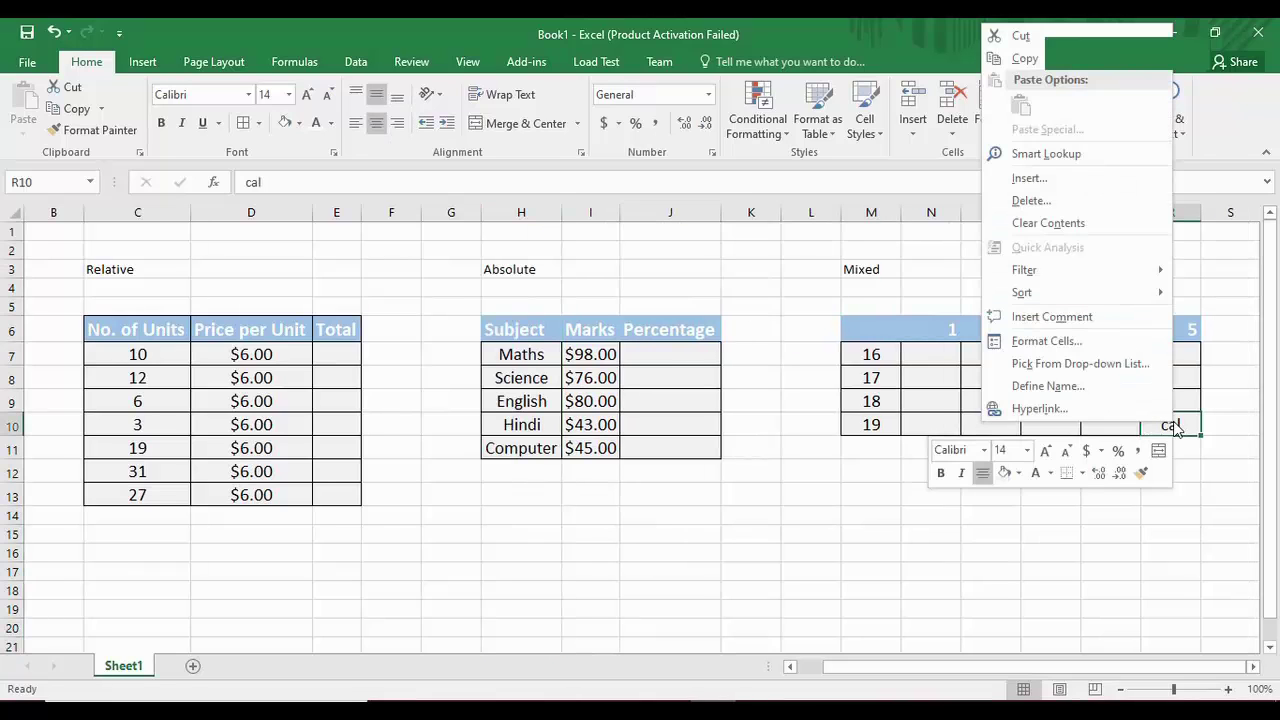
{"action": "left_click", "coordinate": [1072, 234]}
{"action": "left_click", "coordinate": [862, 468]}
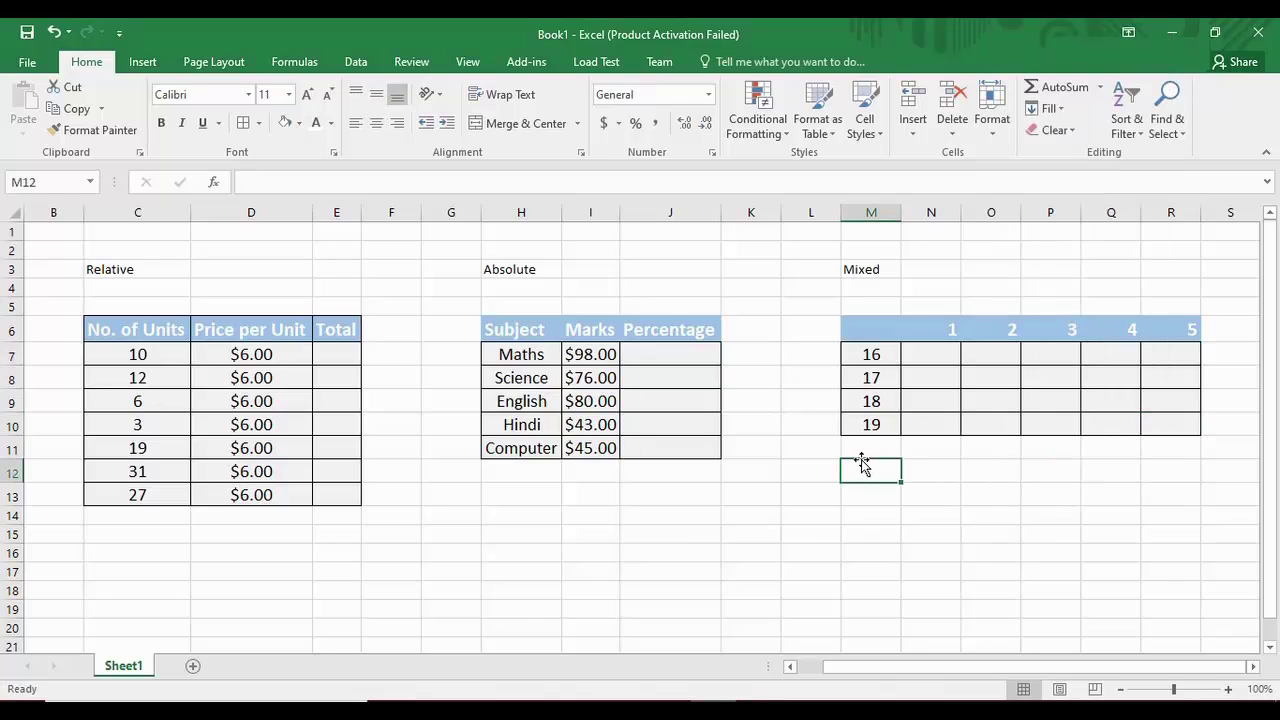
{"action": "left_click", "coordinate": [705, 539]}
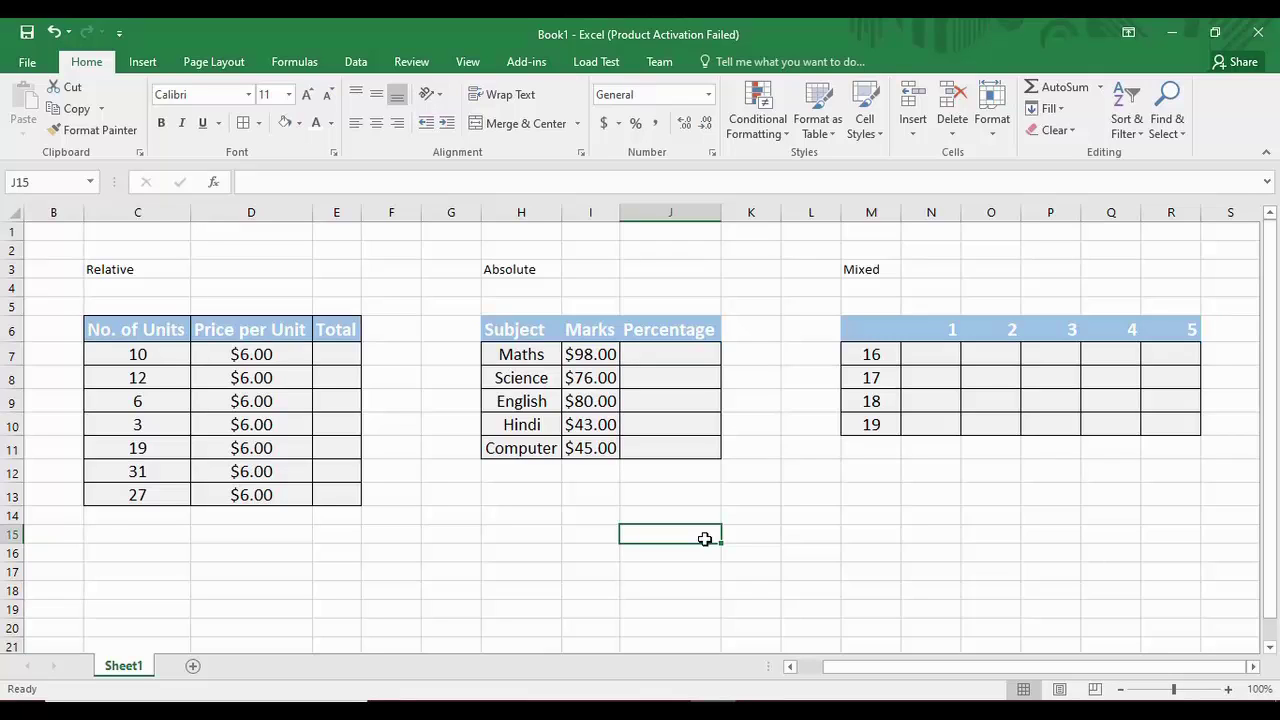
{"action": "left_click", "coordinate": [141, 279]}
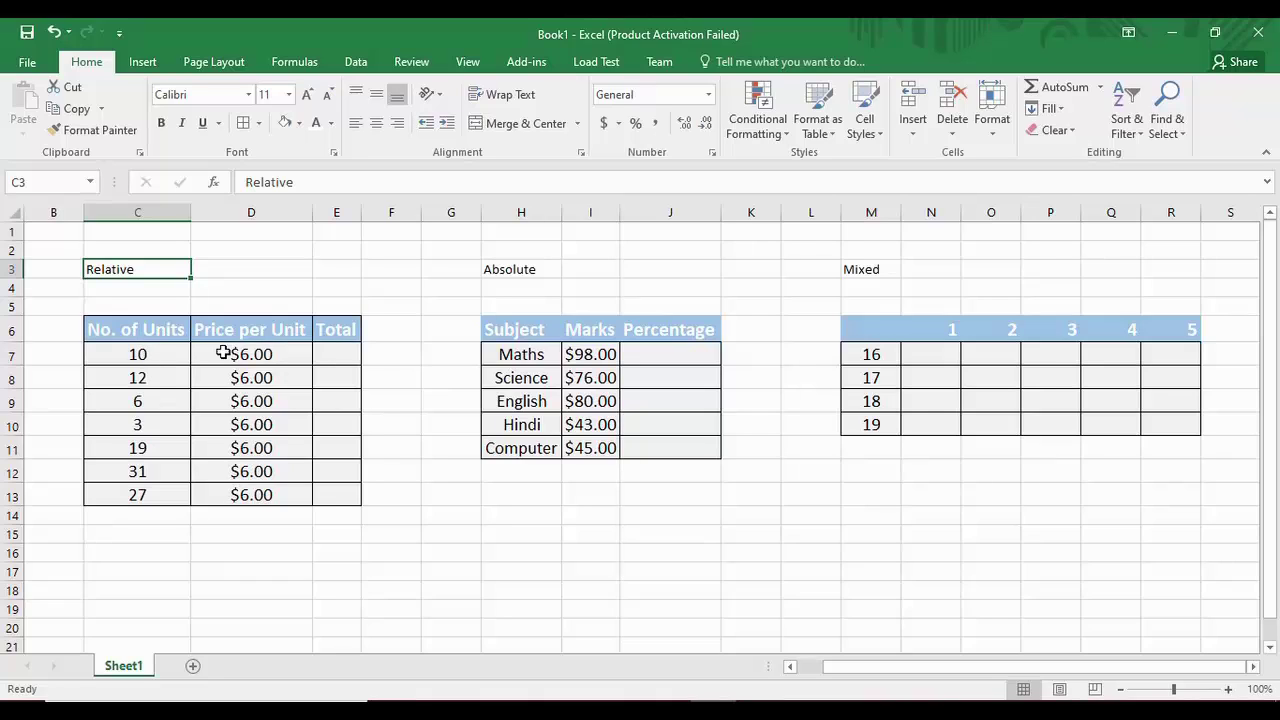
{"action": "left_click", "coordinate": [346, 361]}
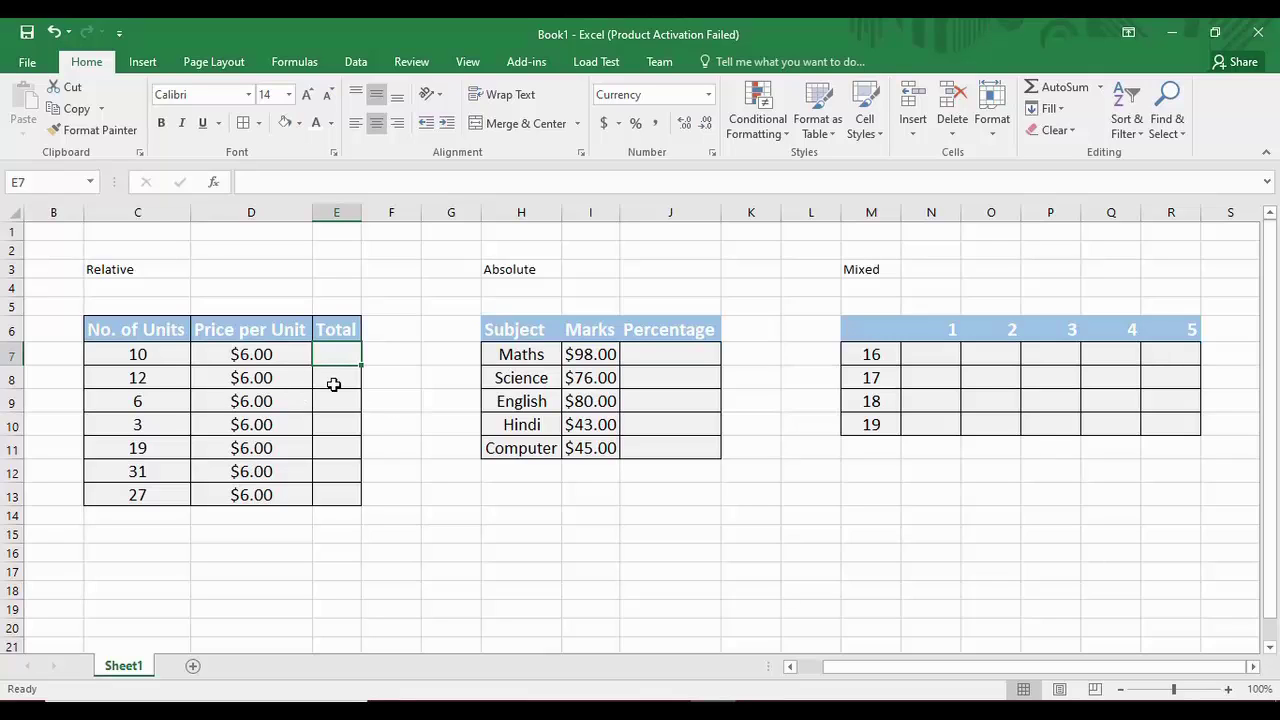
{"action": "left_click", "coordinate": [338, 380]}
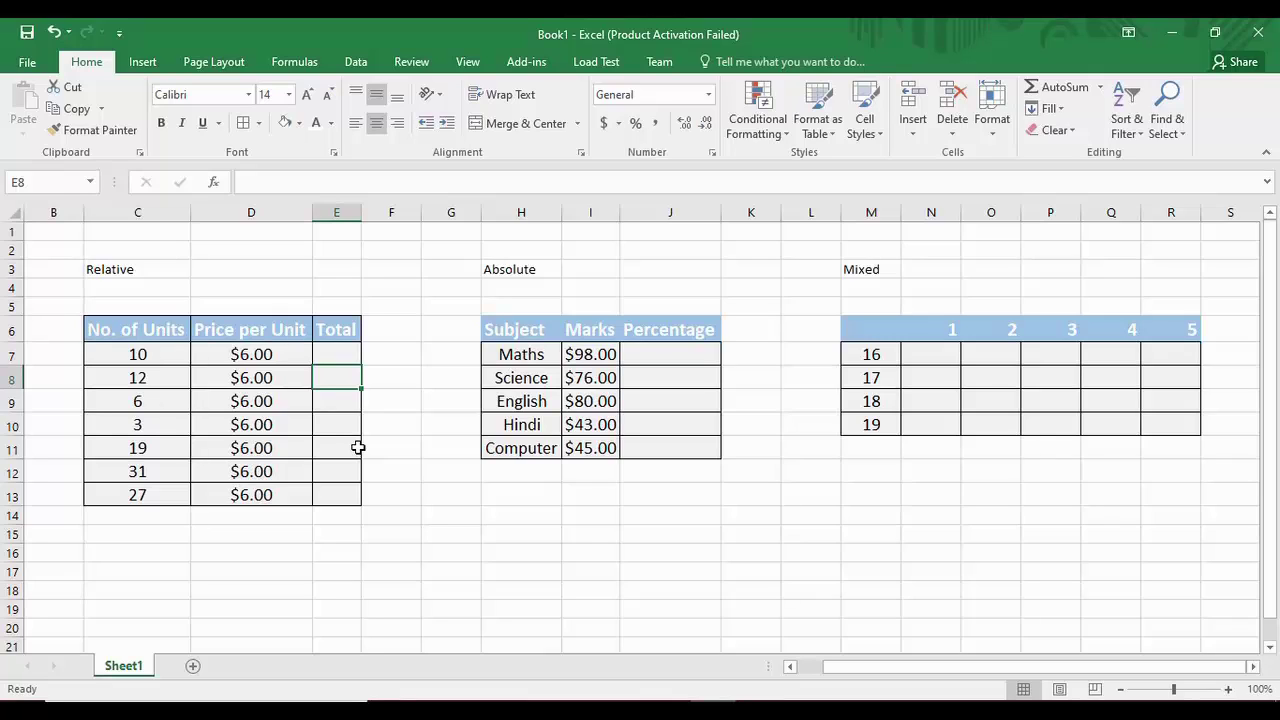
Enter the formula =C7*D7 in cell E7 to multiply the number of units by the price per unit.
{"action": "left_click", "coordinate": [343, 358]}
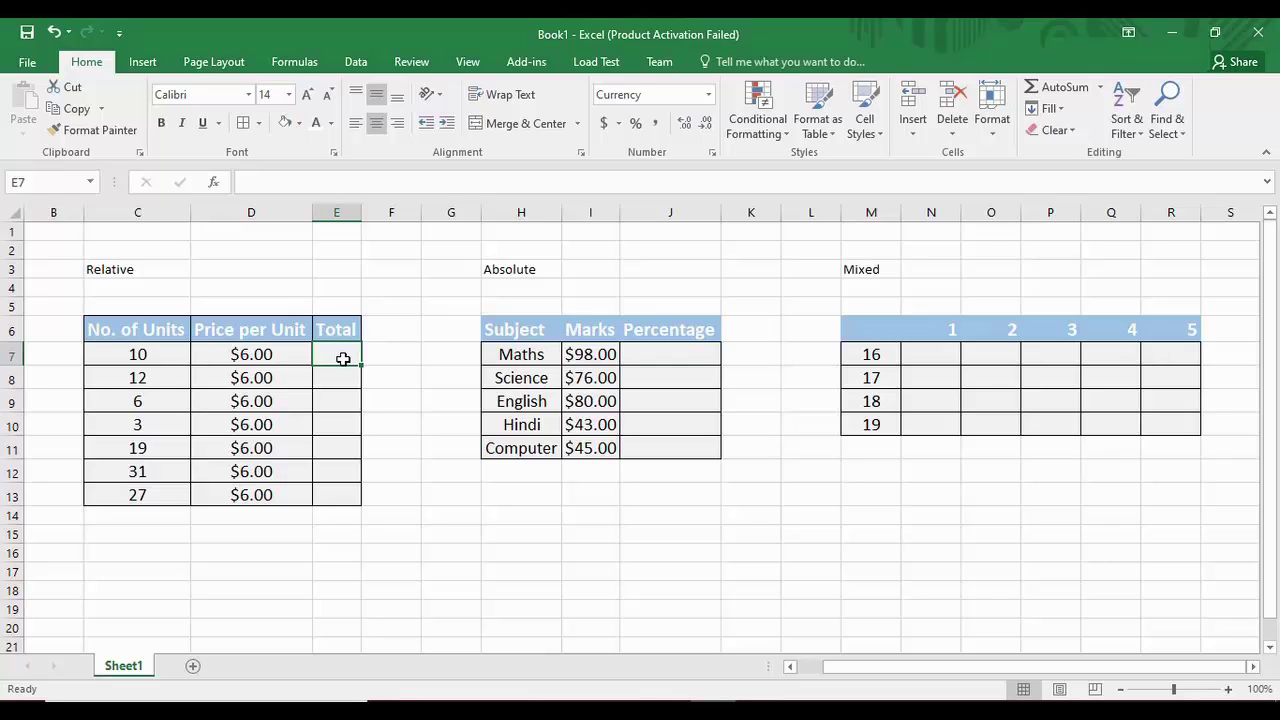
{"action": "type", "text": "="}
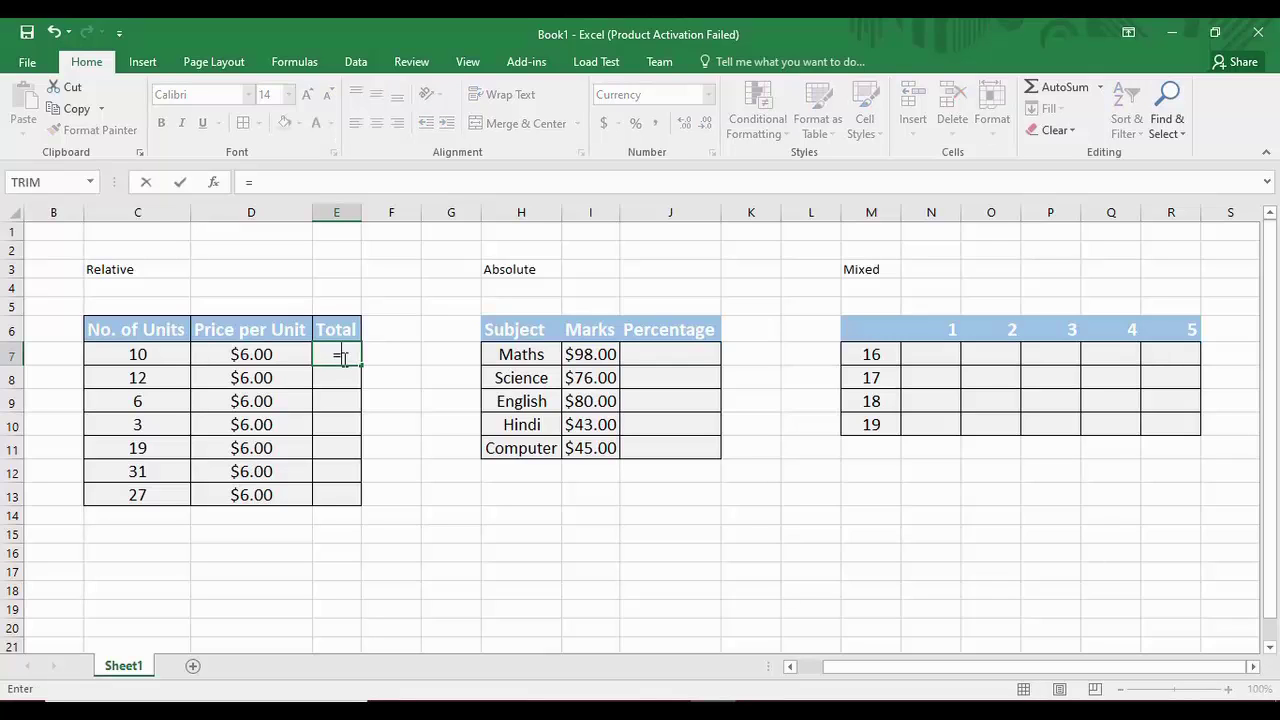
{"action": "left_click", "coordinate": [170, 354]}
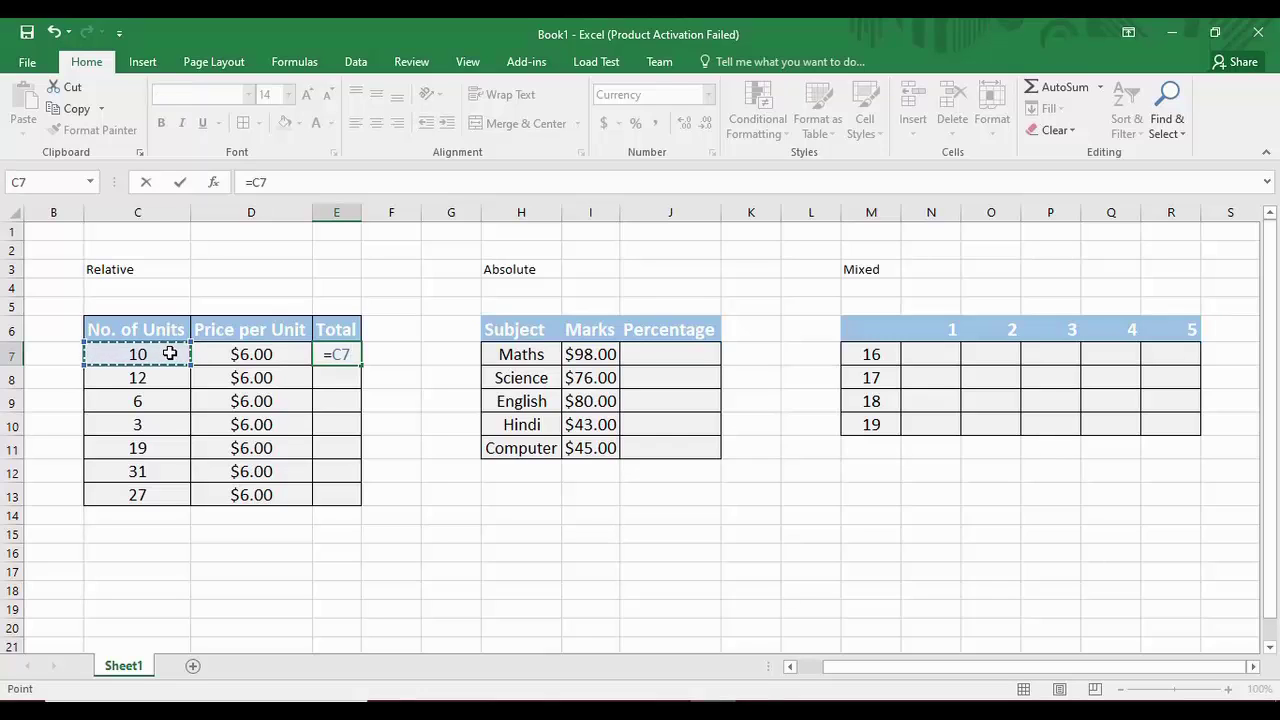
{"action": "type", "text": "*"}
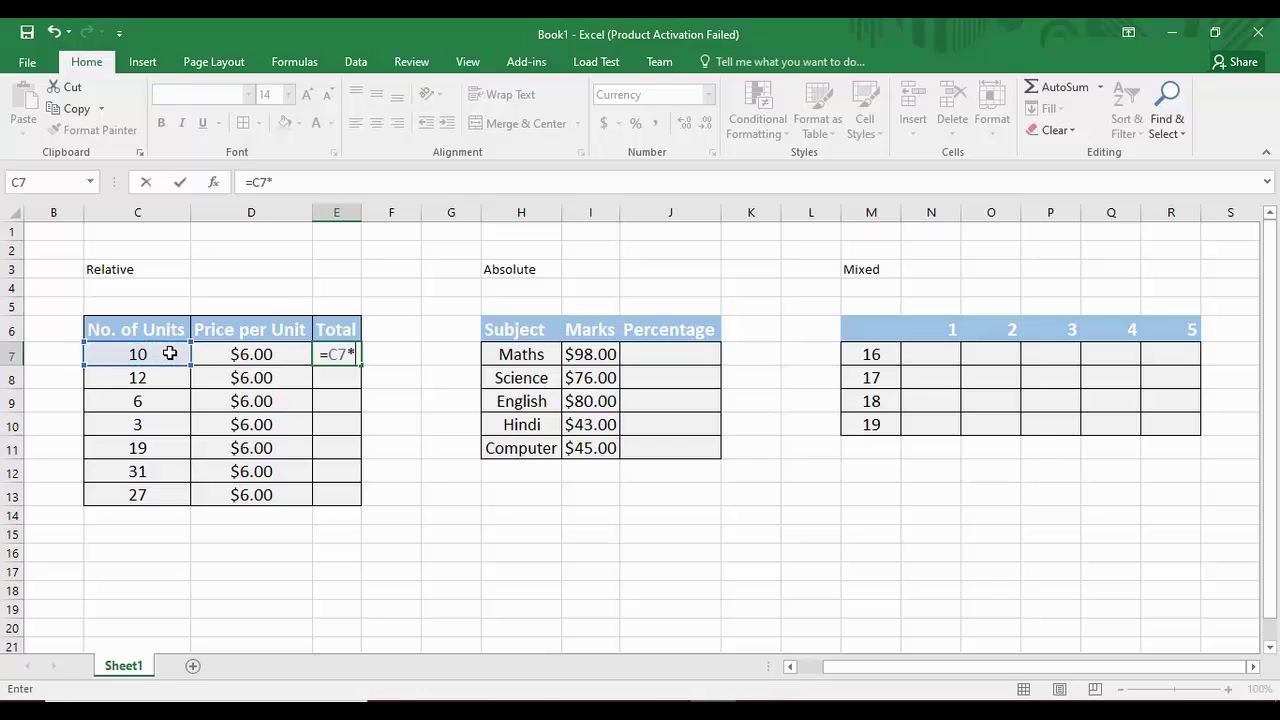
{"action": "left_click", "coordinate": [245, 354]}
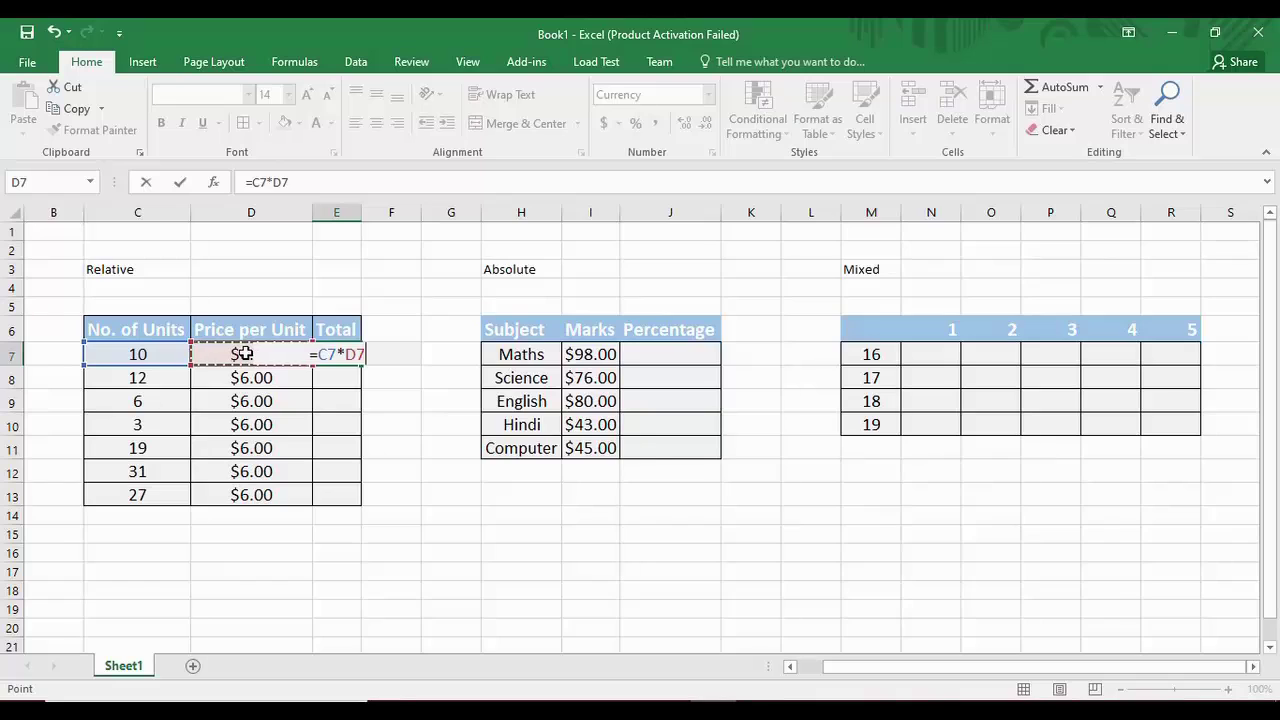
{"action": "key", "text": "Return"}
Fill the E7 total formula down through E13 and AutoFit the width of column E.
{"action": "left_click", "coordinate": [362, 356]}
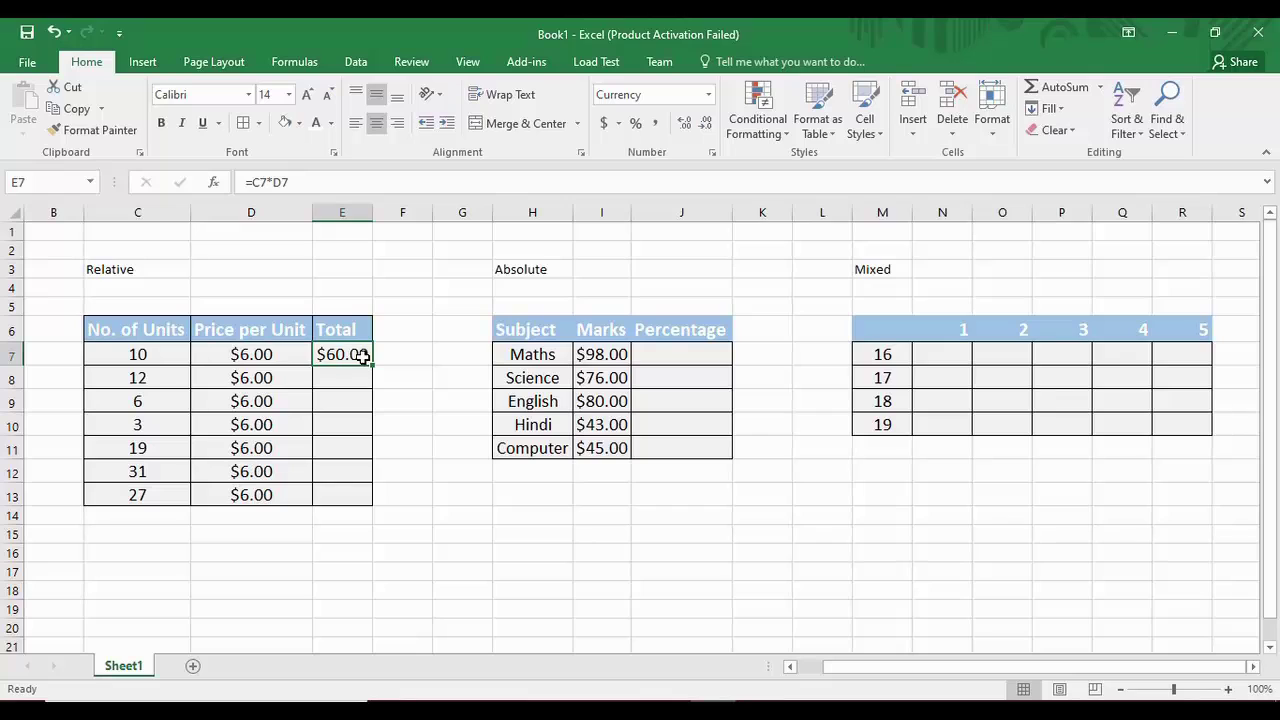
{"action": "left_click_drag", "start_coordinate": [372, 365], "coordinate": [364, 500]}
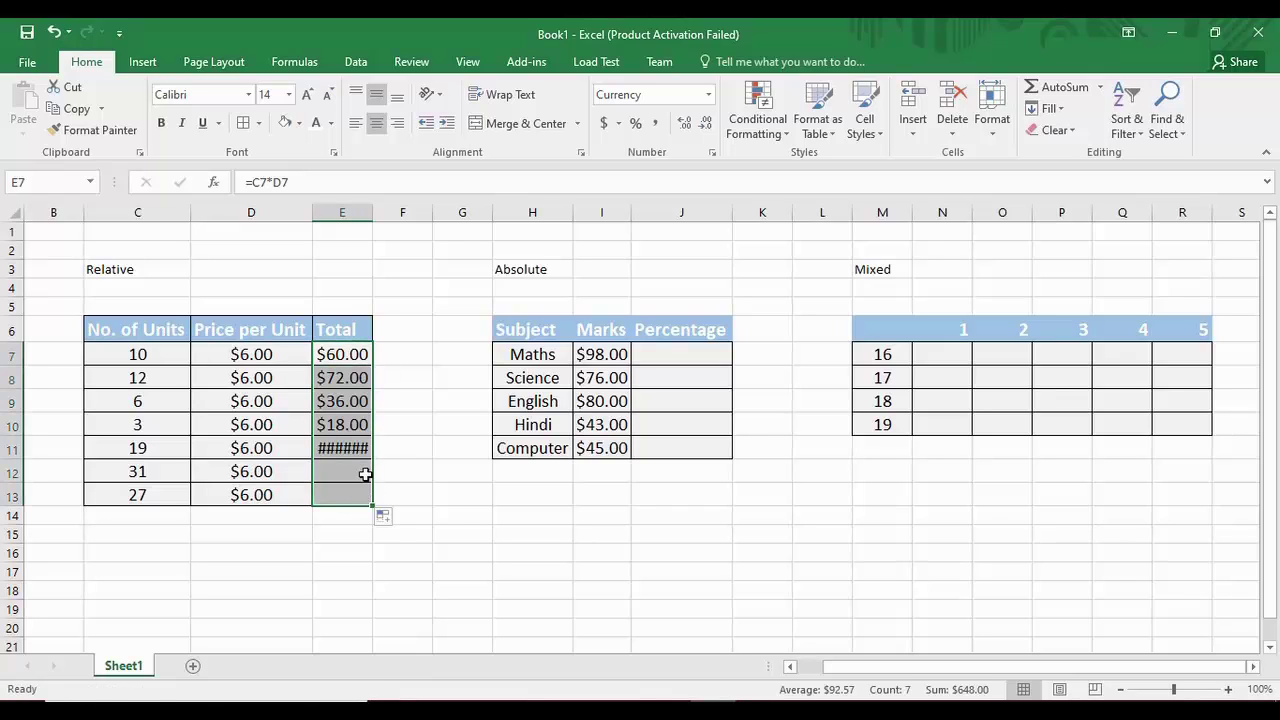
{"action": "left_click", "coordinate": [348, 450]}
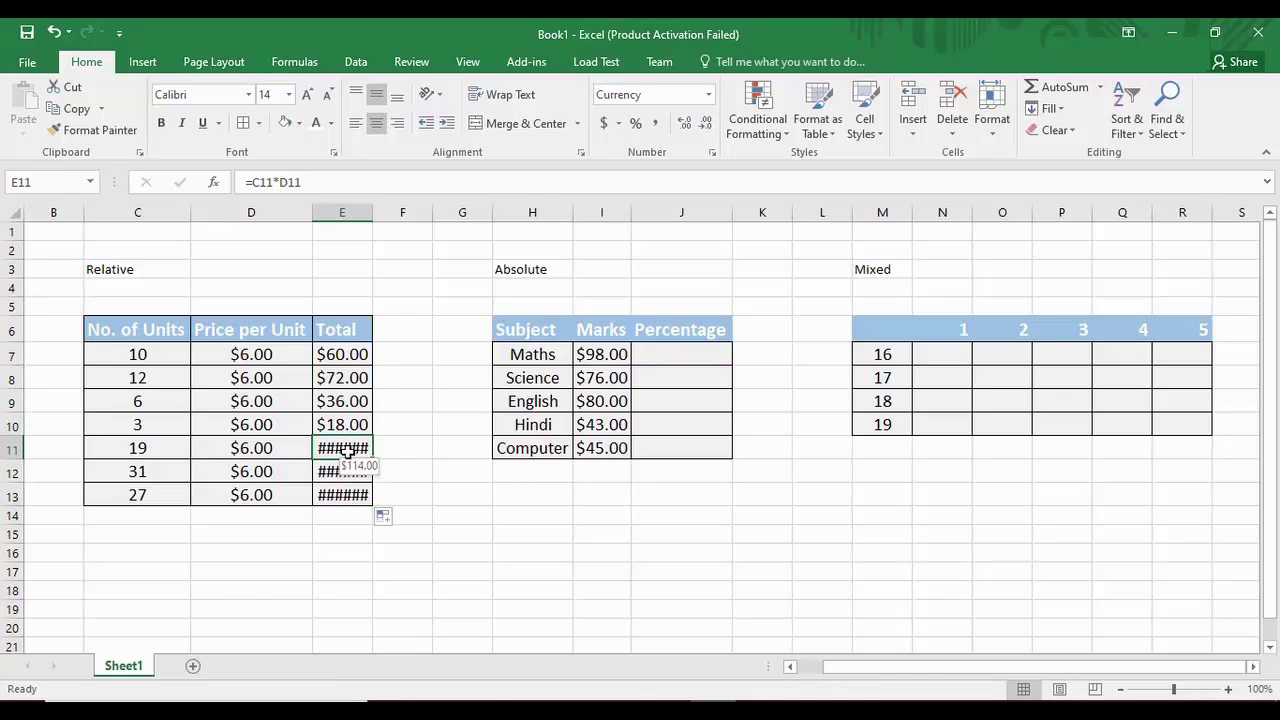
{"action": "left_click", "coordinate": [362, 213]}
{"action": "double_click", "coordinate": [372, 212]}
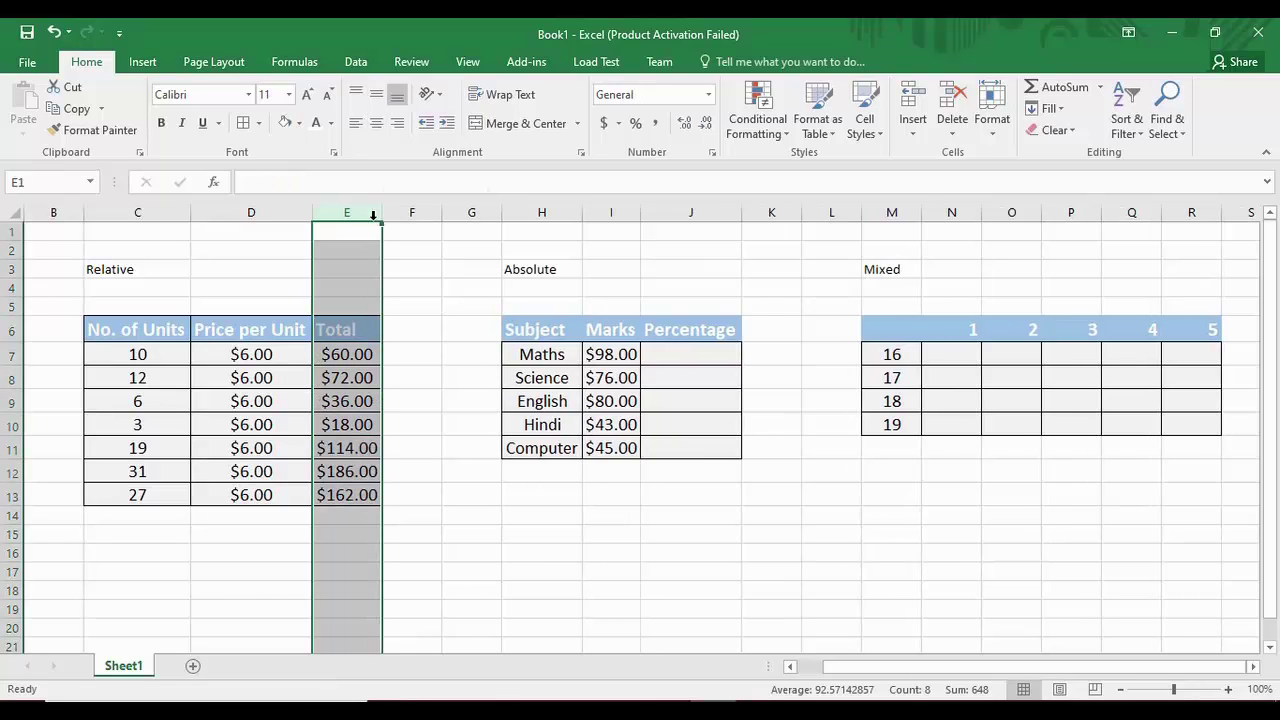
{"action": "left_click", "coordinate": [386, 432]}
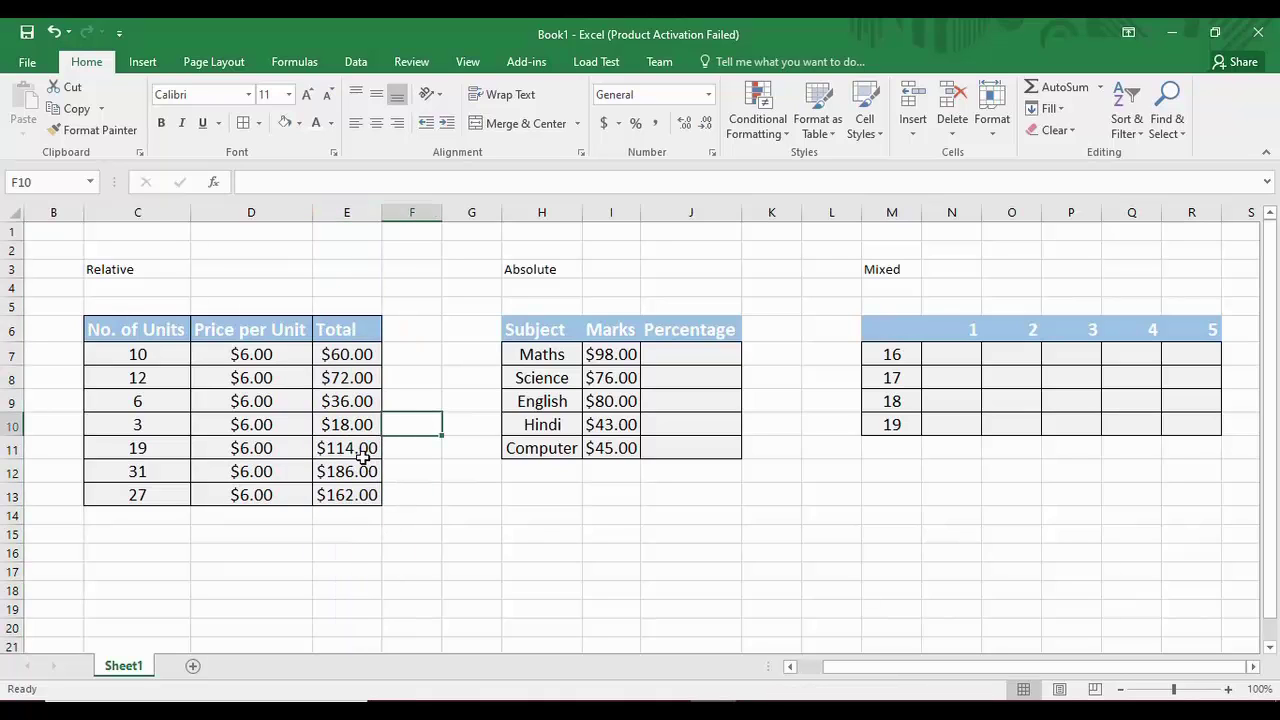
{"action": "left_click", "coordinate": [348, 451]}
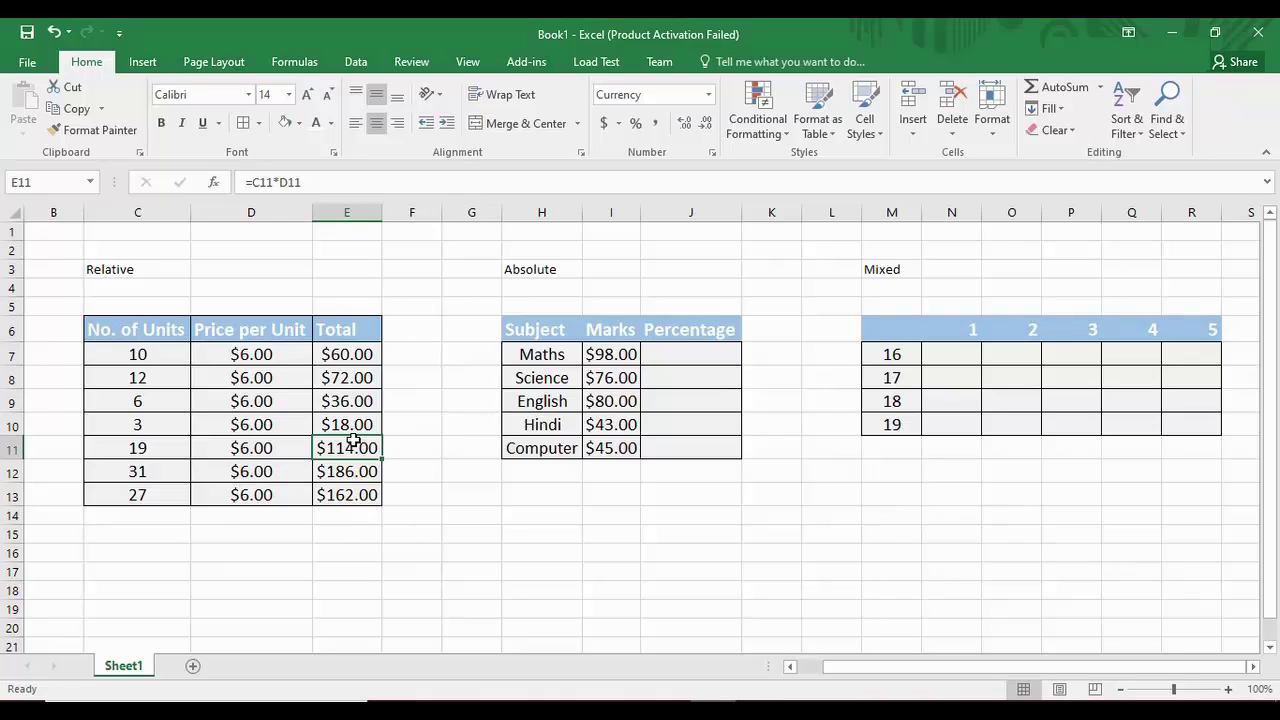
Change the format of the whole Marks column I to Number.
{"action": "left_click", "coordinate": [612, 351]}
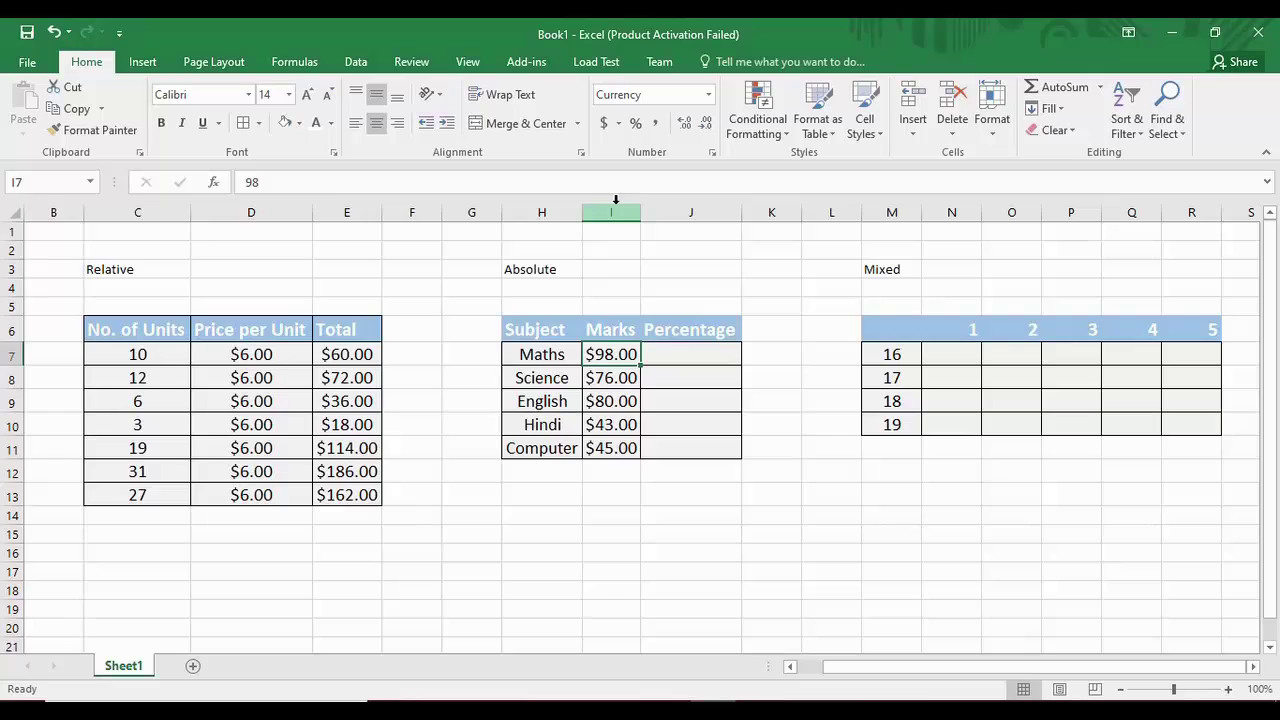
{"action": "left_click", "coordinate": [611, 212]}
{"action": "left_click", "coordinate": [708, 95]}
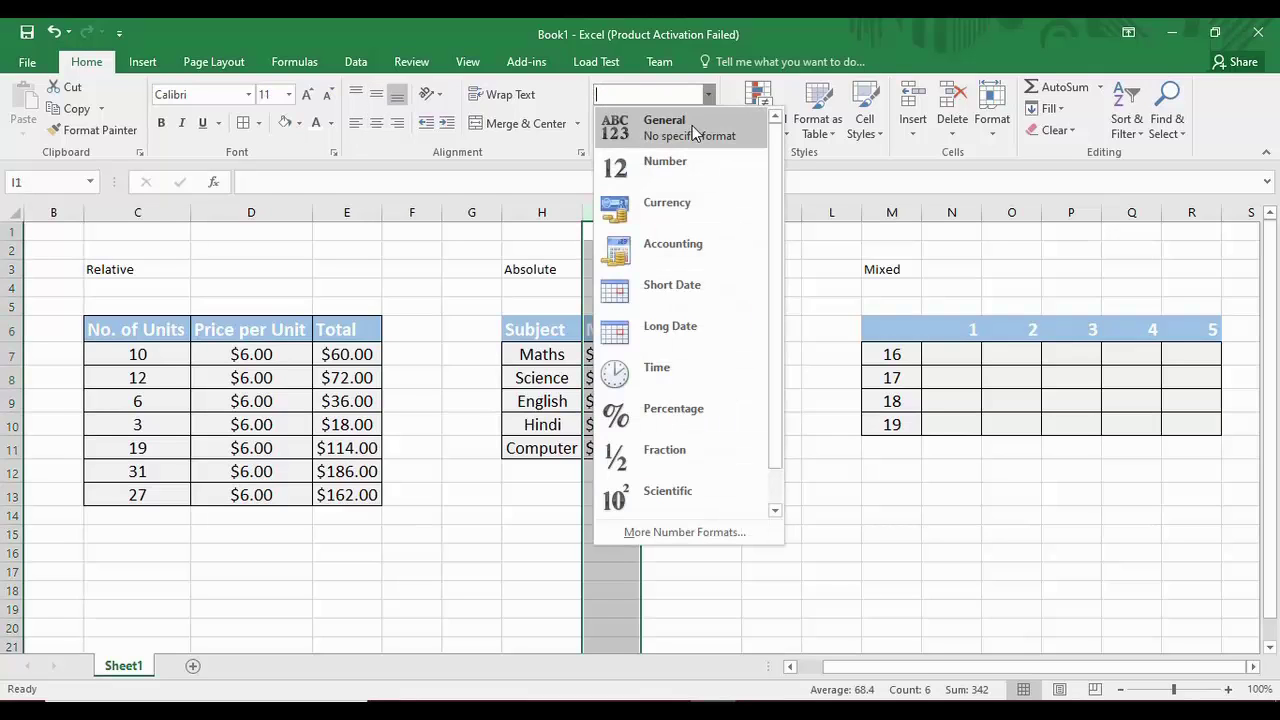
{"action": "left_click", "coordinate": [684, 160]}
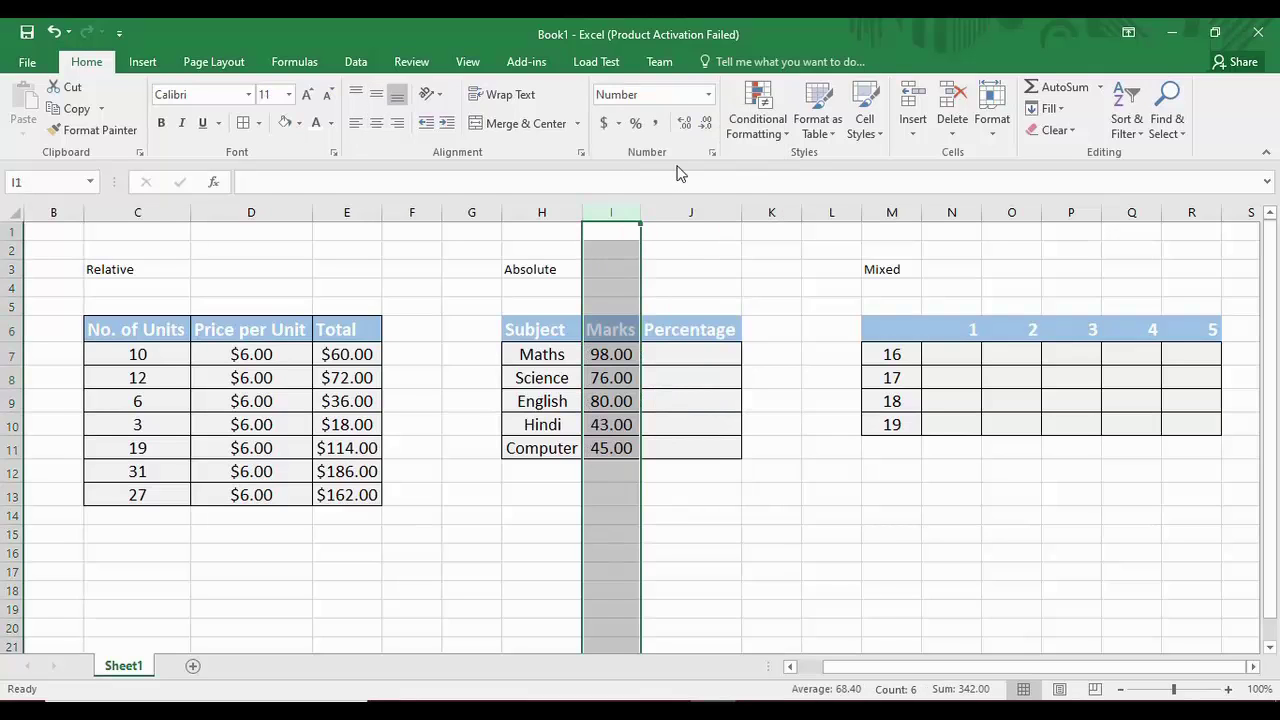
{"action": "left_click", "coordinate": [654, 357]}
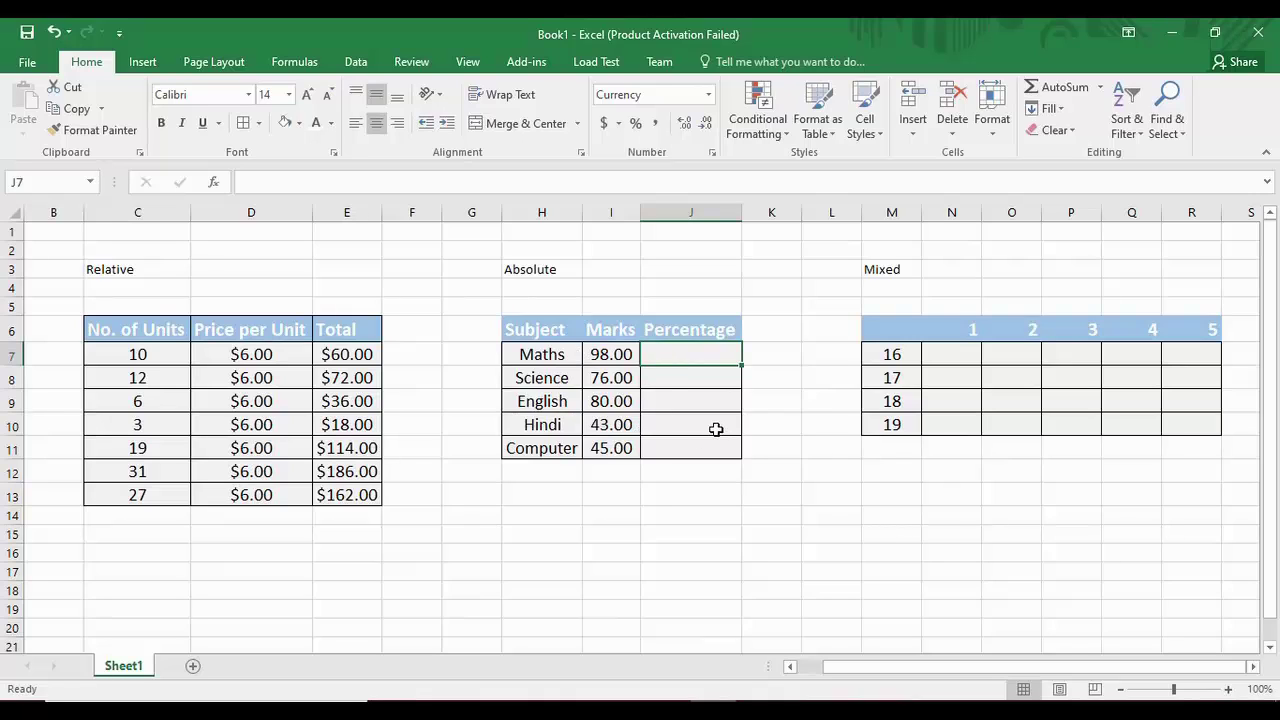
{"action": "left_click", "coordinate": [556, 364]}
{"action": "left_click", "coordinate": [556, 380]}
{"action": "left_click", "coordinate": [553, 402]}
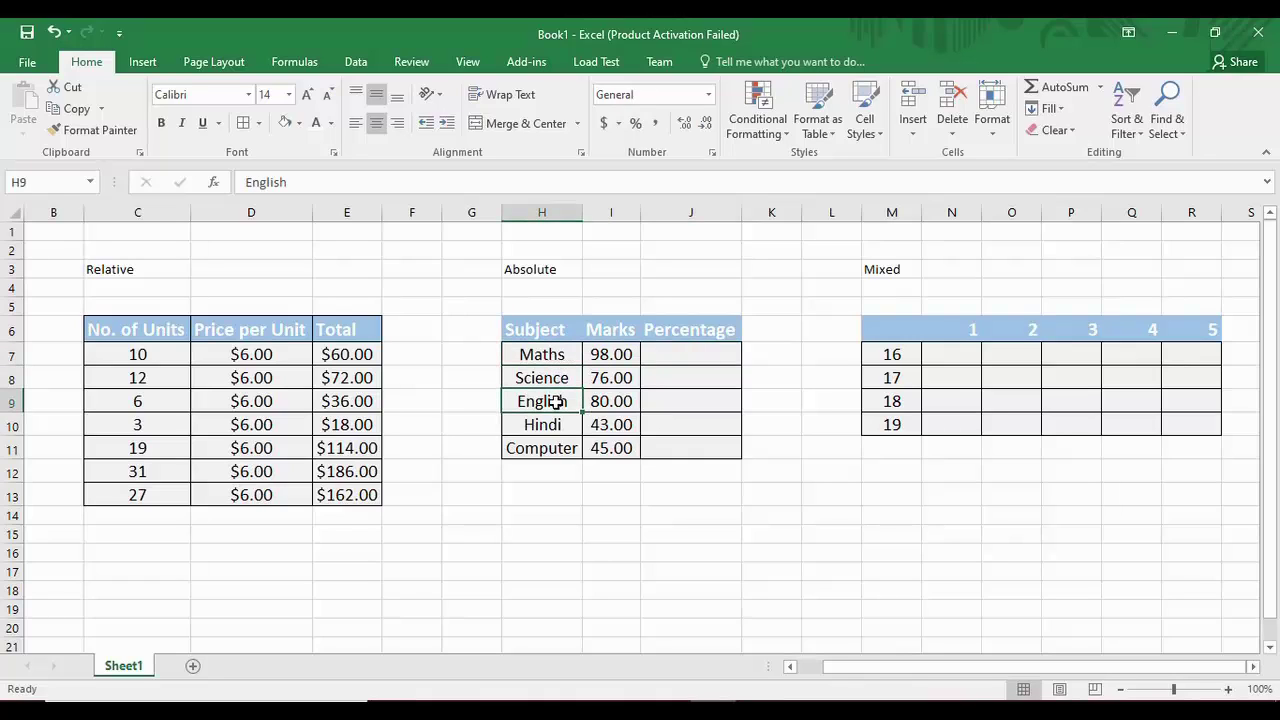
{"action": "left_click", "coordinate": [552, 427]}
{"action": "left_click", "coordinate": [550, 449]}
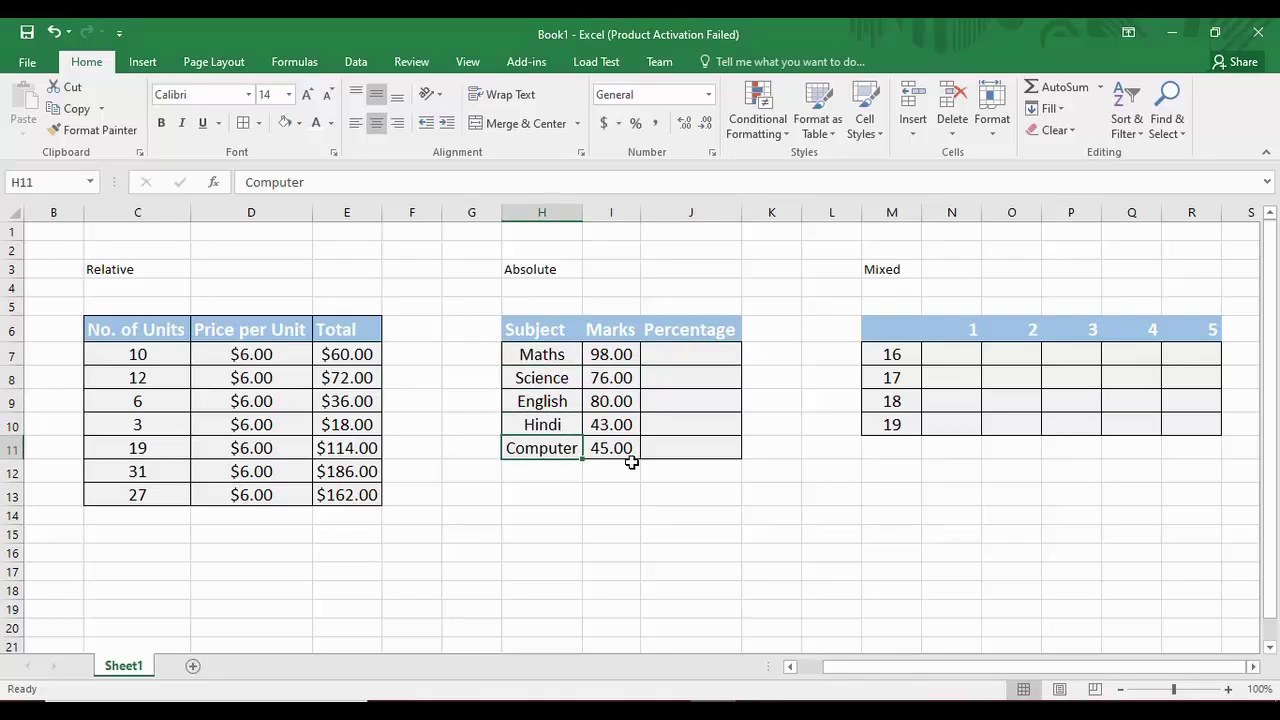
{"action": "left_click", "coordinate": [624, 452]}
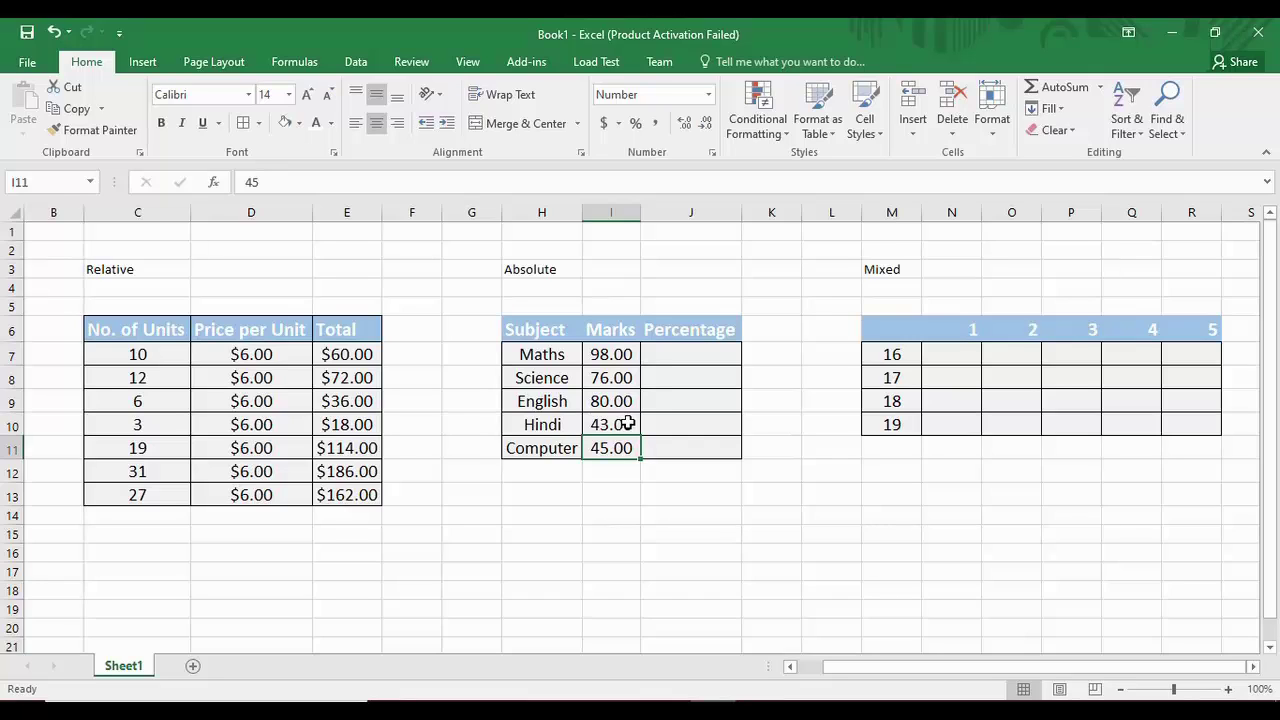
{"action": "left_click", "coordinate": [680, 349]}
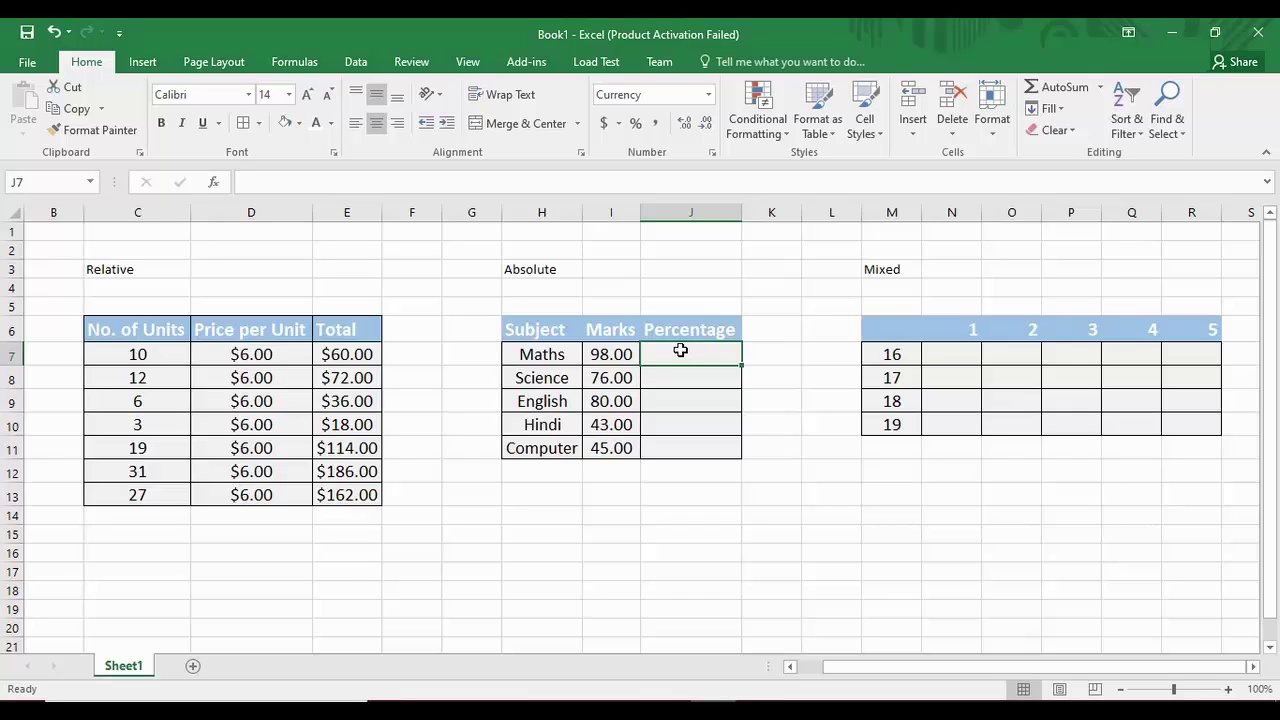
{"action": "left_click", "coordinate": [611, 289]}
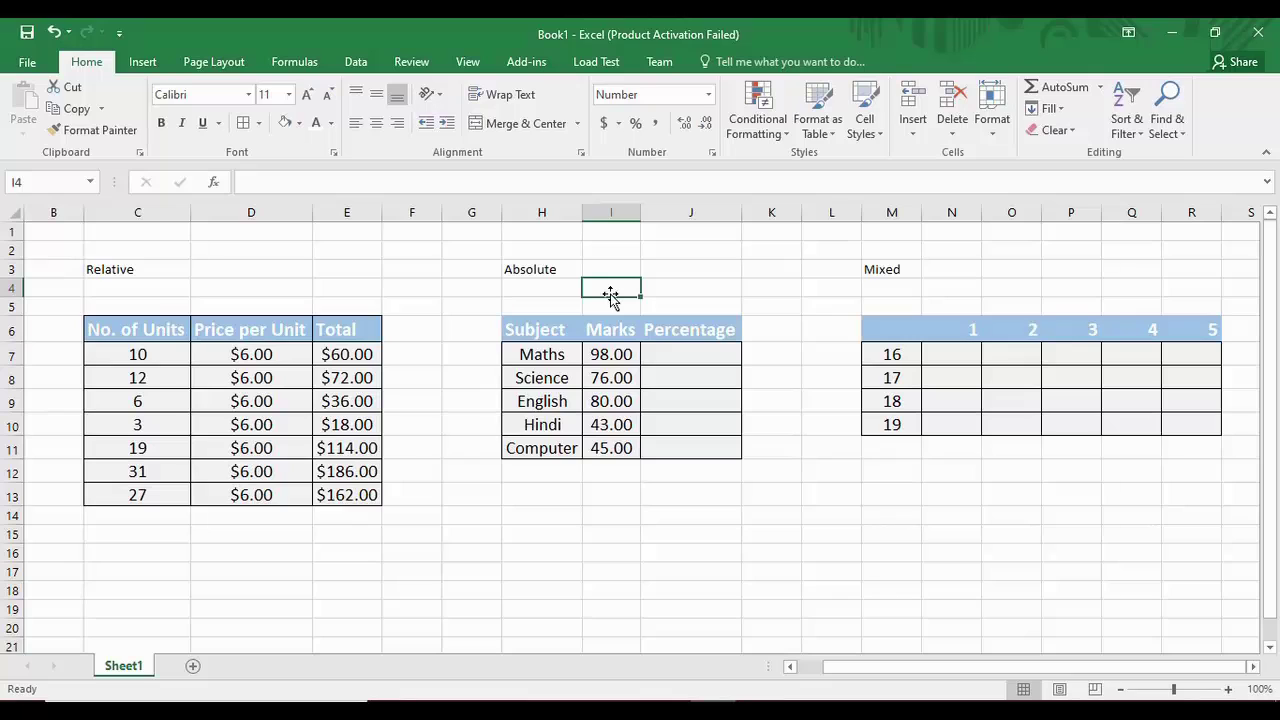
{"action": "left_click", "coordinate": [701, 371]}
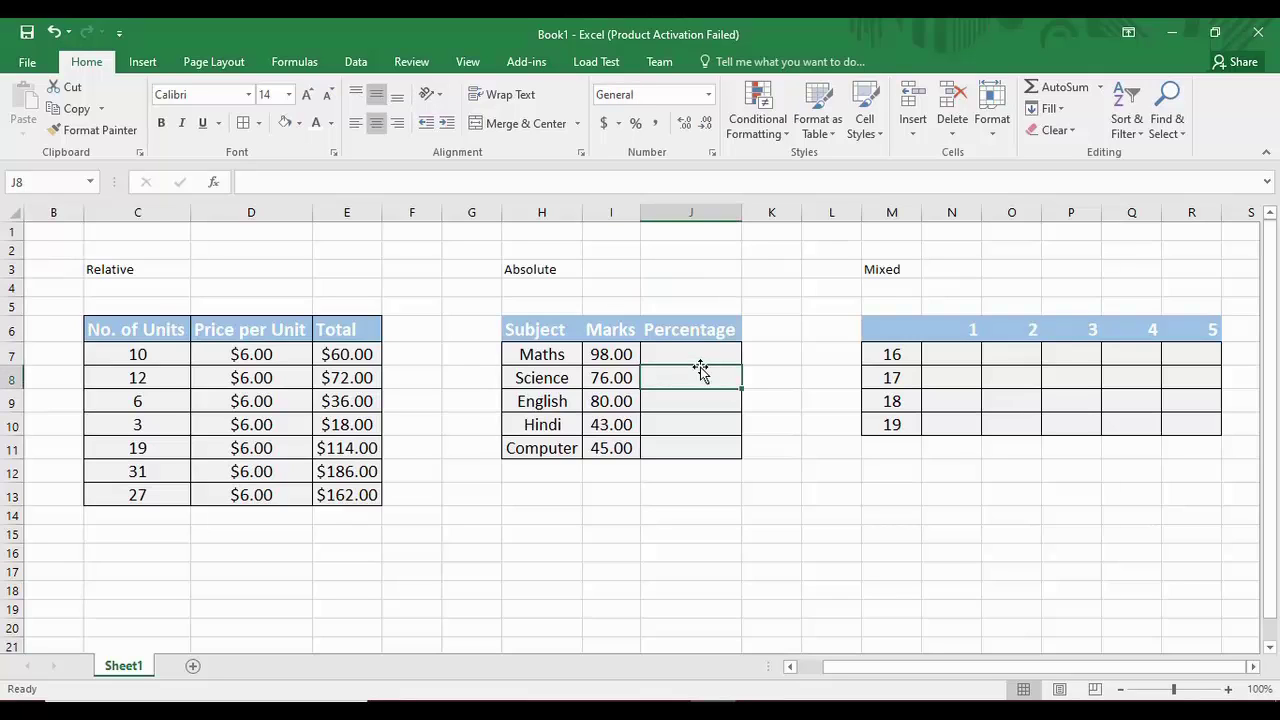
Enter the formula =I7/100 in cell J7 for the Maths percentage and format the cell as Percentage.
{"action": "left_click", "coordinate": [700, 357]}
{"action": "type", "text": "="}
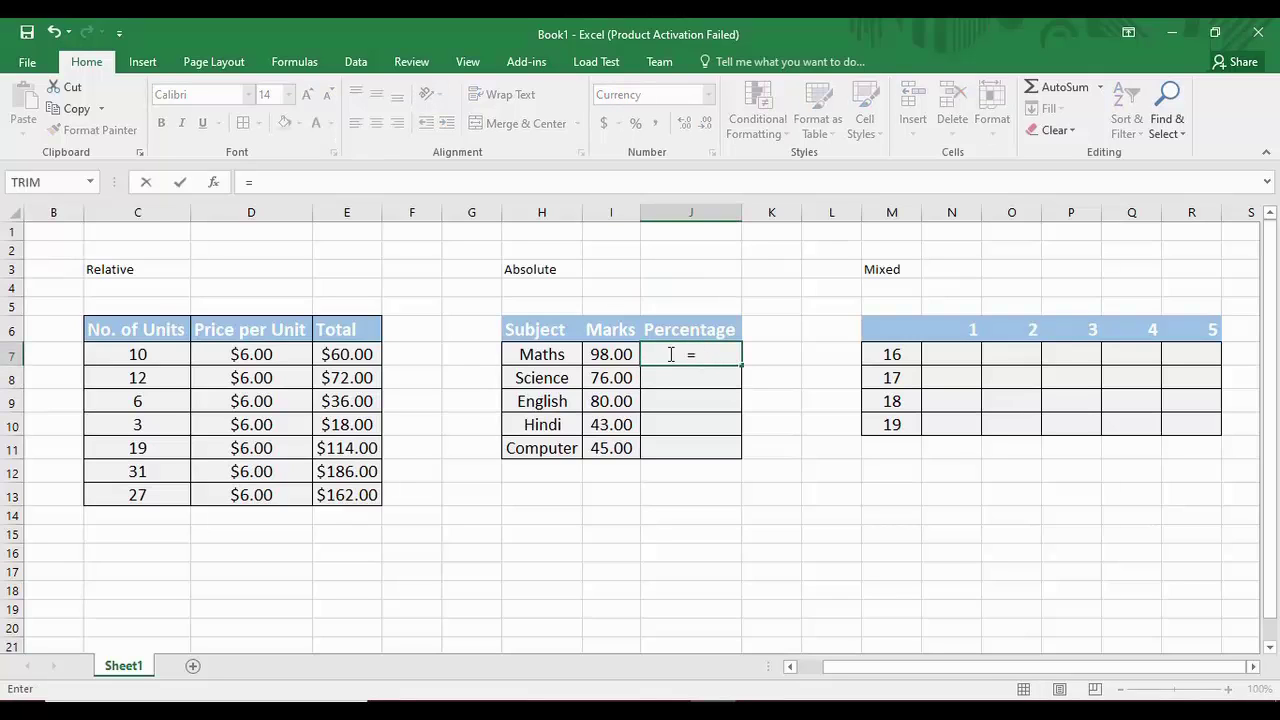
{"action": "left_click", "coordinate": [602, 358]}
{"action": "type", "text": "/100"}
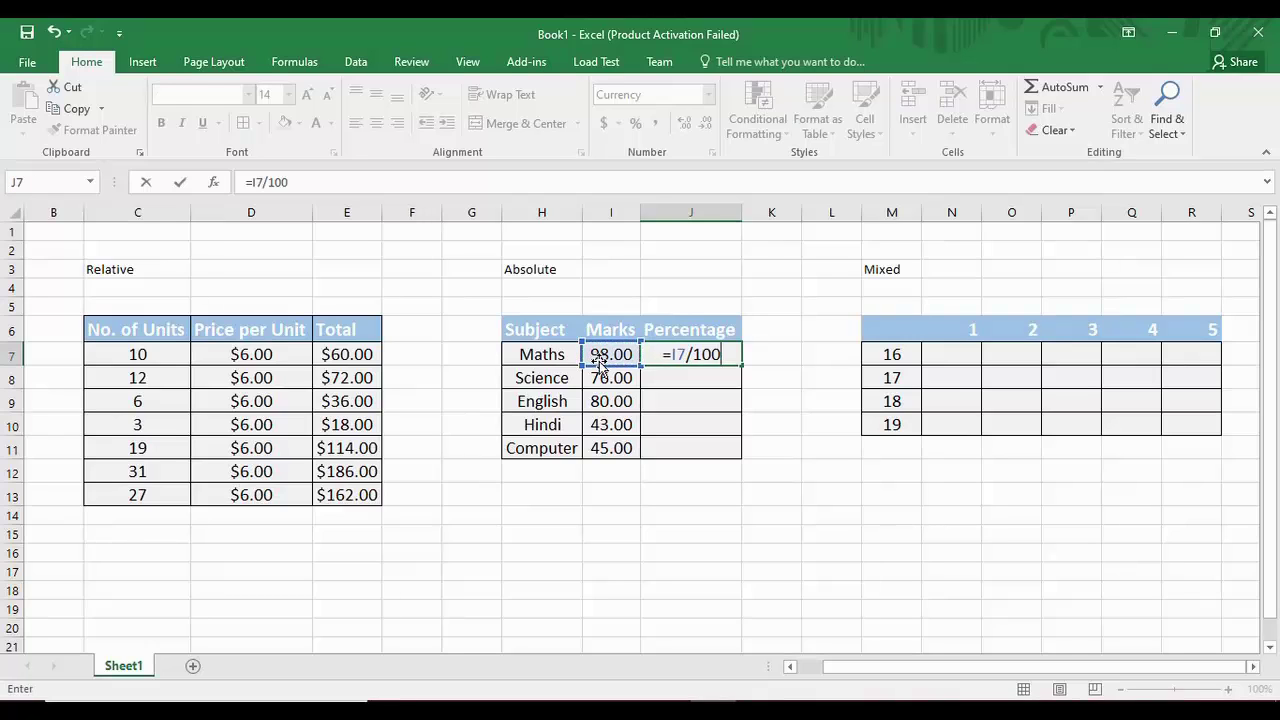
{"action": "key", "text": "Return"}
{"action": "left_click", "coordinate": [690, 358]}
{"action": "key", "text": "ctrl+shift+5"}
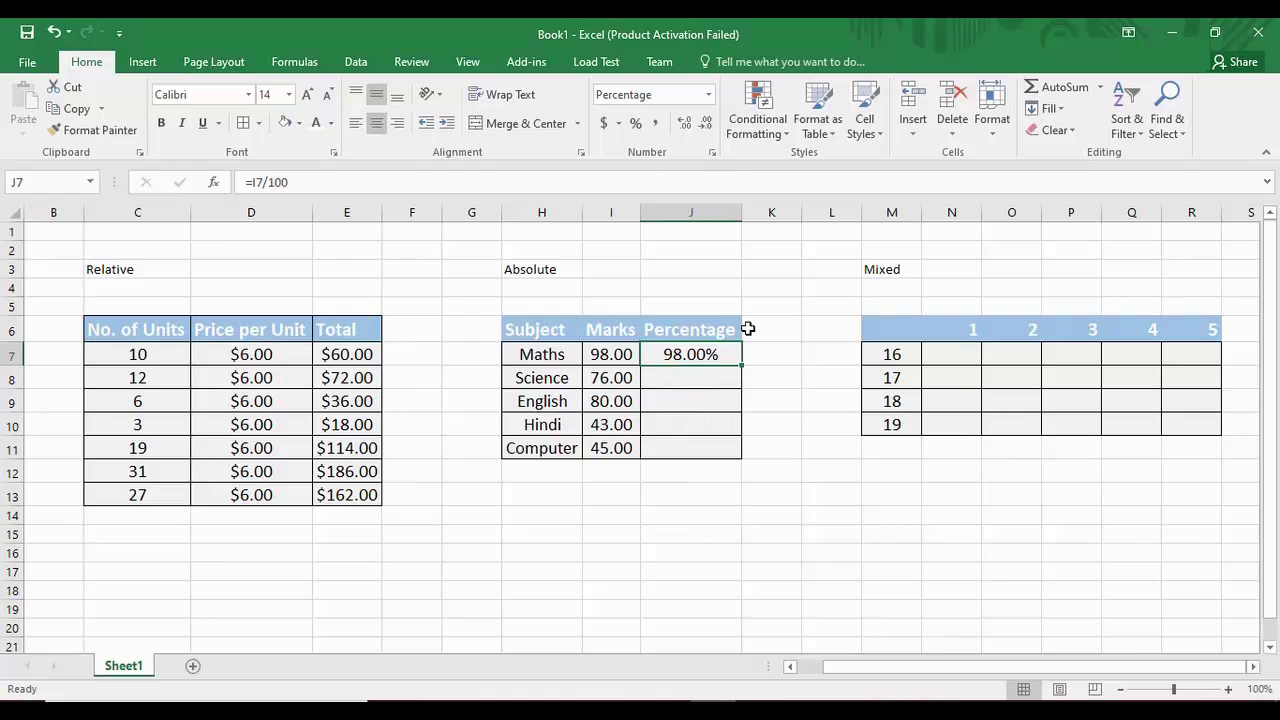
{"action": "left_click", "coordinate": [718, 378]}
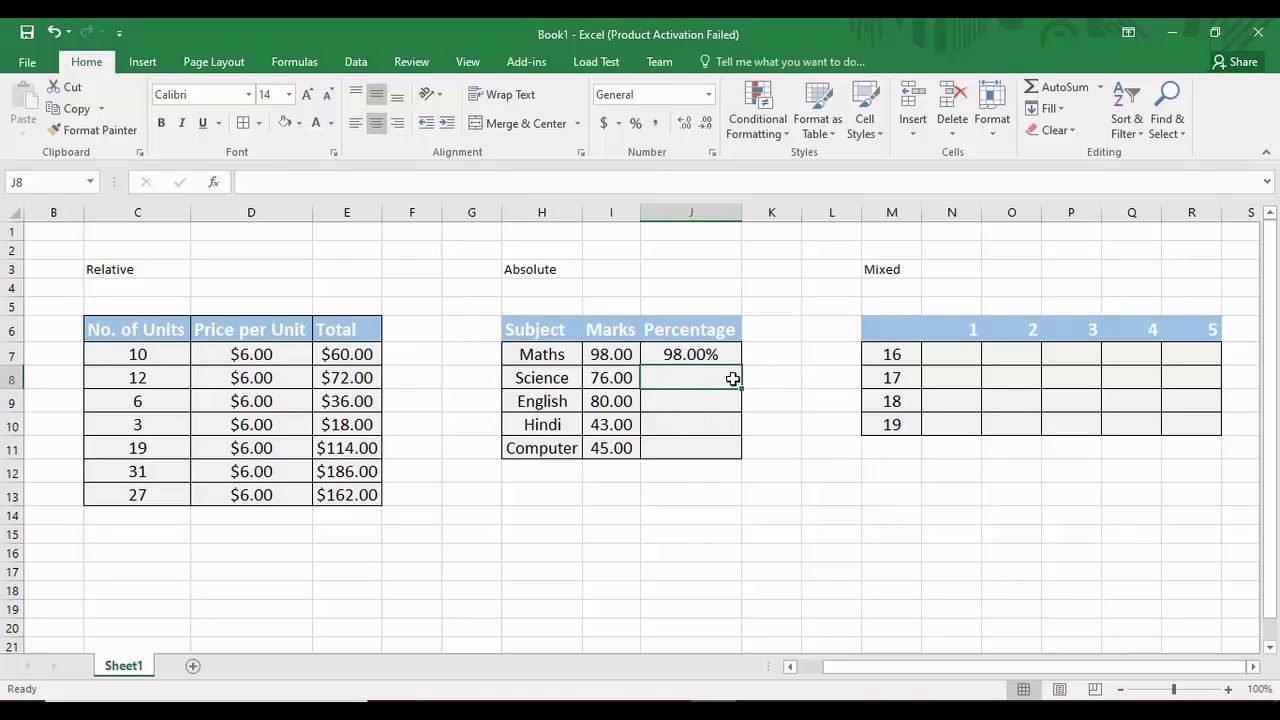
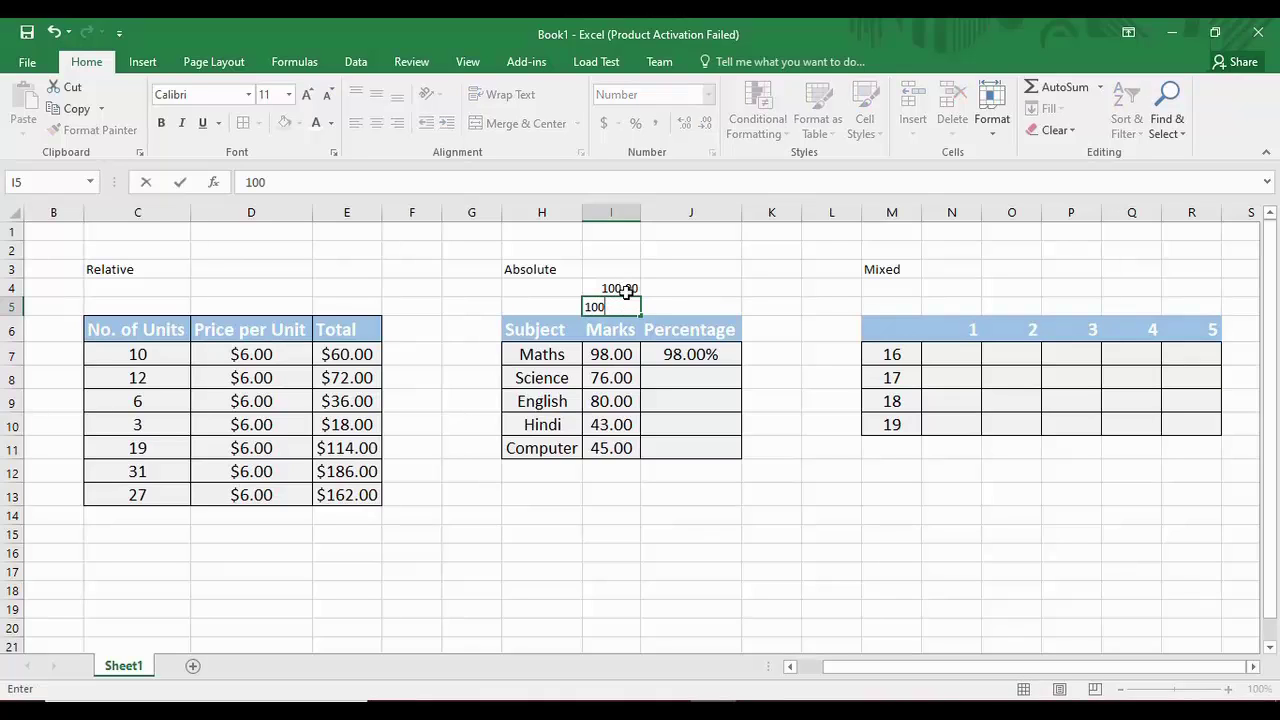
Keep the 100 divisor only in cell I5 by clearing I4, and replace the Maths percentage formula in J7 with =I7/I5.
{"action": "left_click", "coordinate": [630, 289]}
{"action": "key", "text": "Delete"}
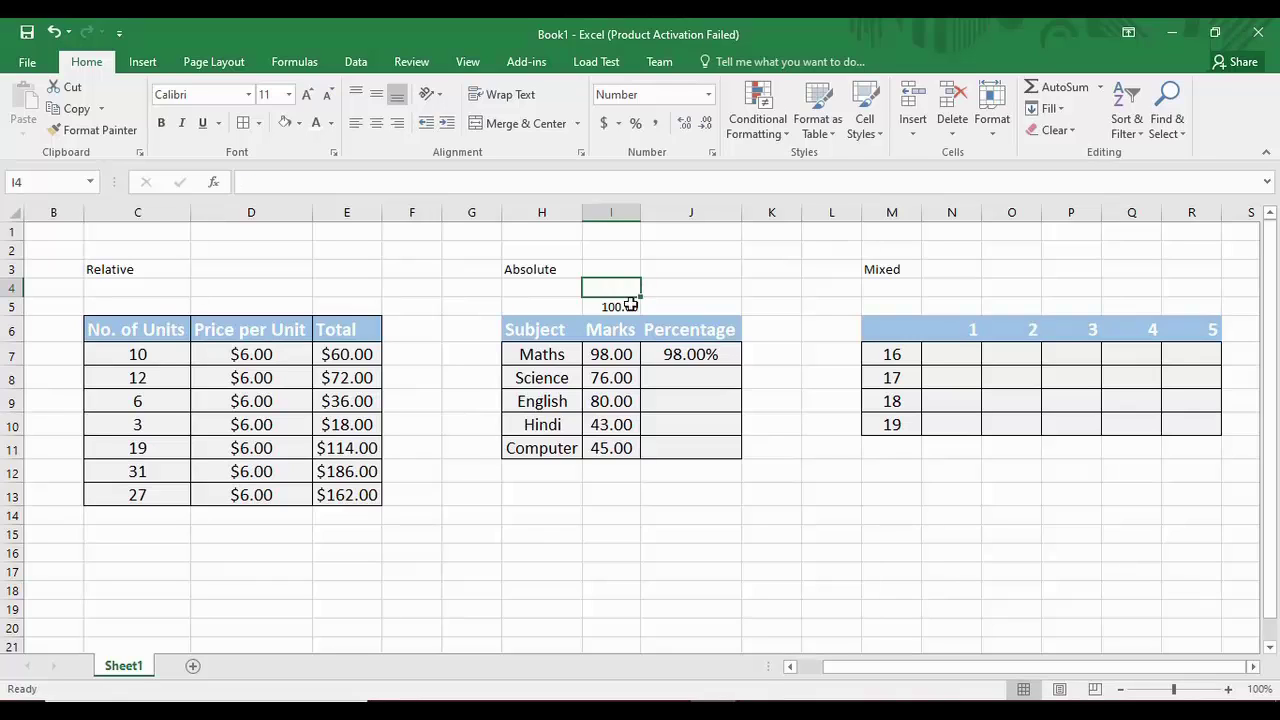
{"action": "left_click", "coordinate": [708, 357]}
{"action": "key", "text": "Delete"}
{"action": "type", "text": "="}
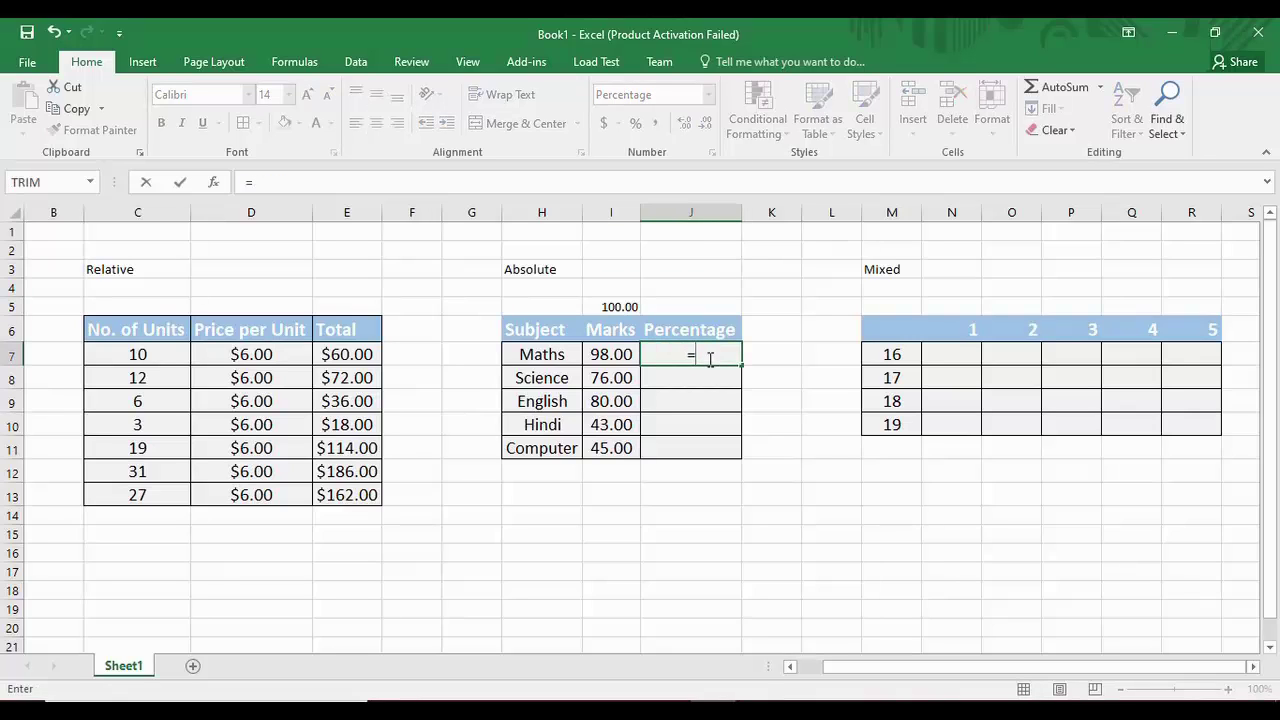
{"action": "left_click", "coordinate": [604, 355]}
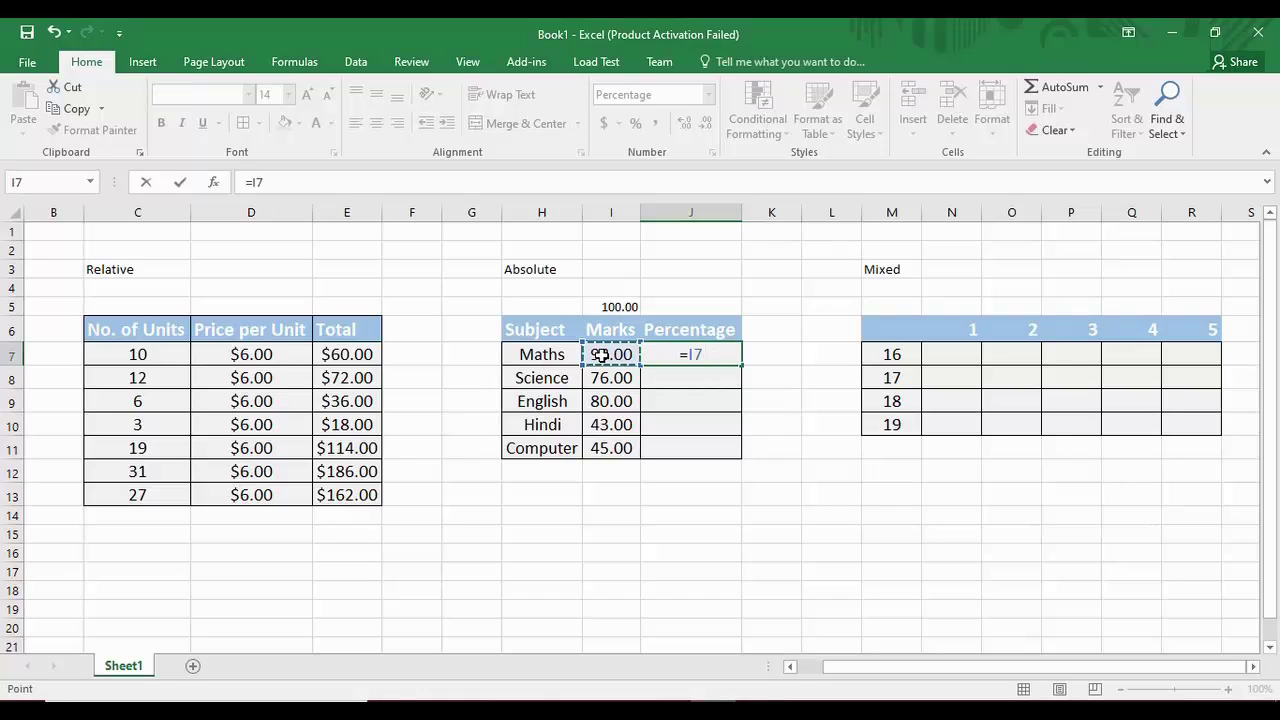
{"action": "type", "text": "/"}
{"action": "left_click", "coordinate": [614, 307]}
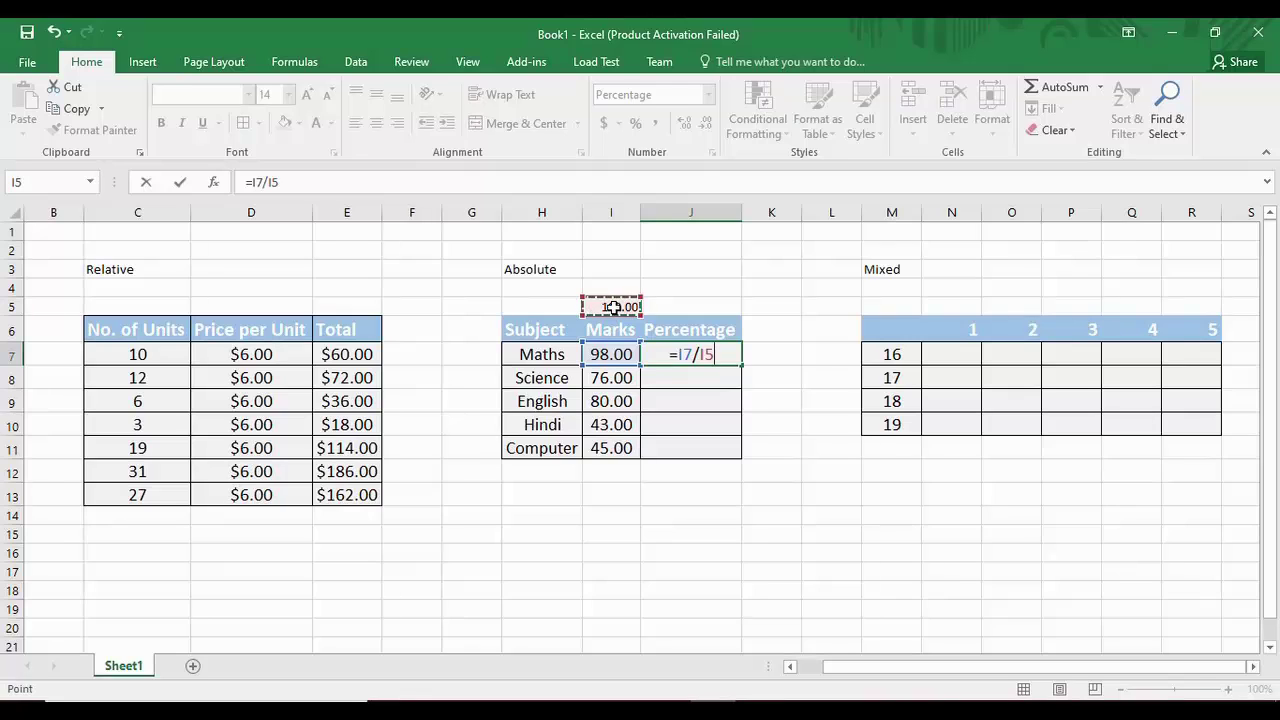
{"action": "key", "text": "Return"}
Fill the relative percentage formula from J7 down through J11.
{"action": "left_click", "coordinate": [690, 360]}
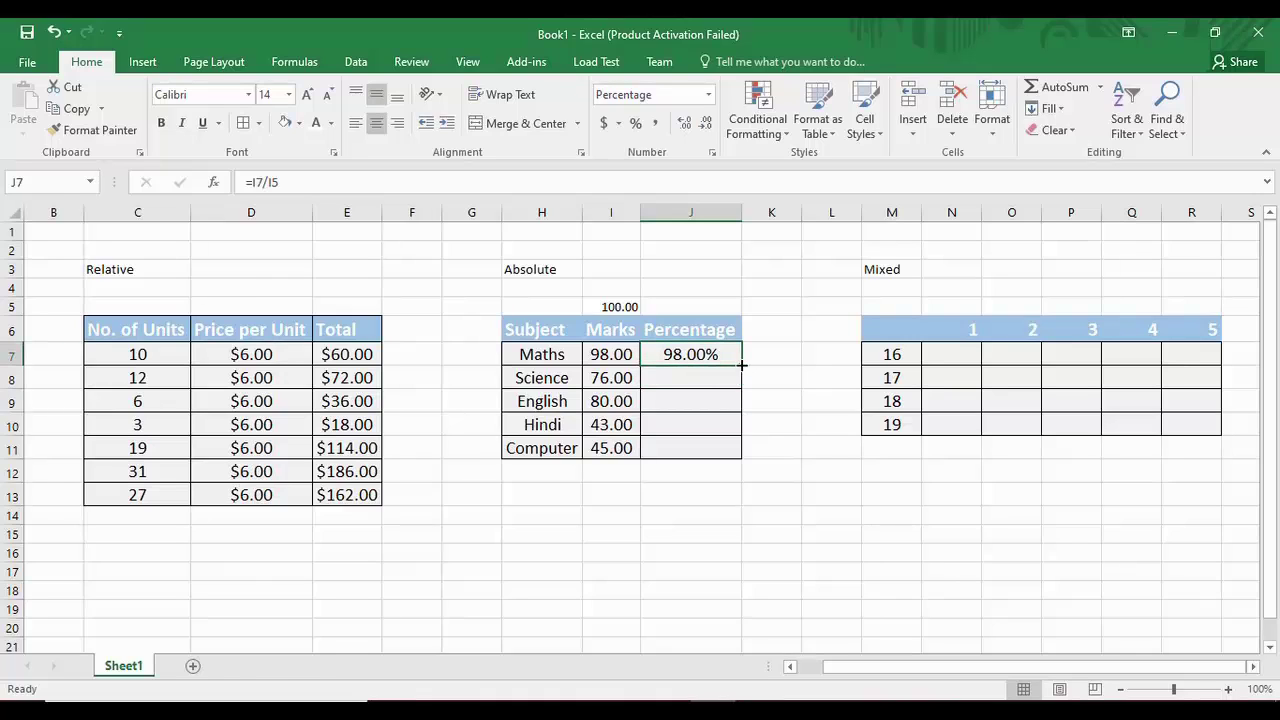
{"action": "left_click_drag", "start_coordinate": [742, 366], "coordinate": [742, 456]}
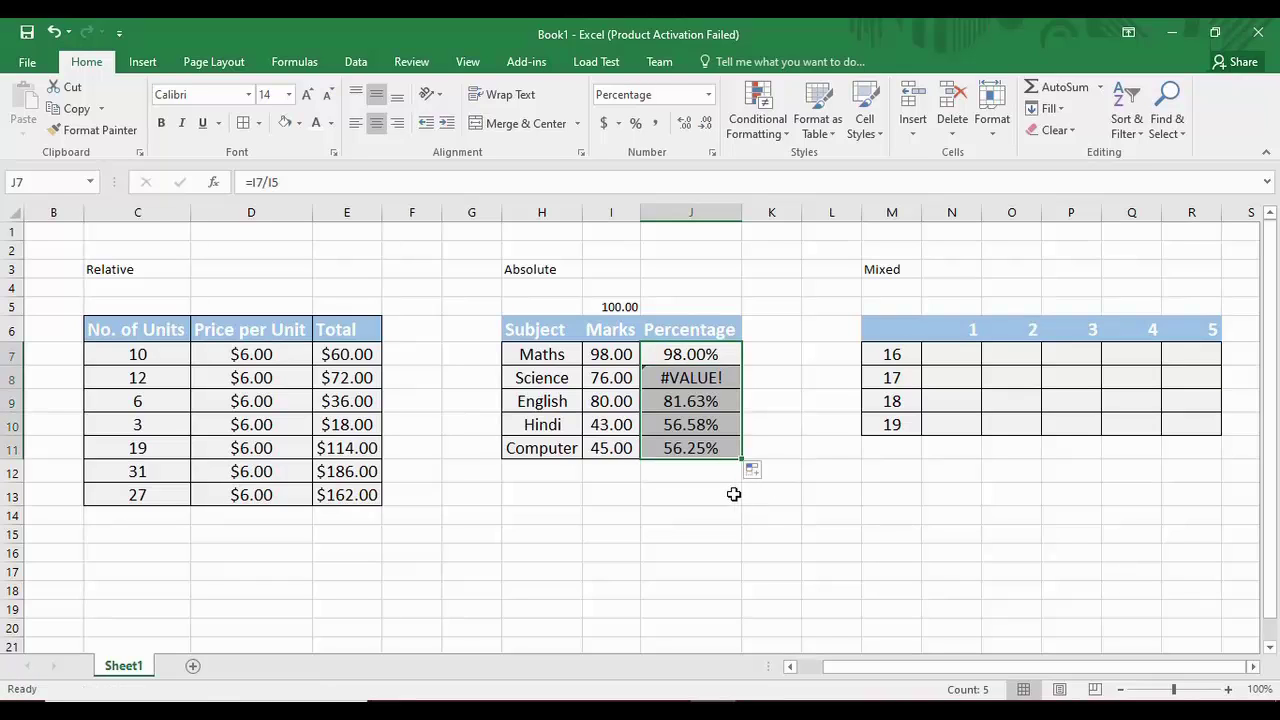
{"action": "left_click", "coordinate": [731, 502]}
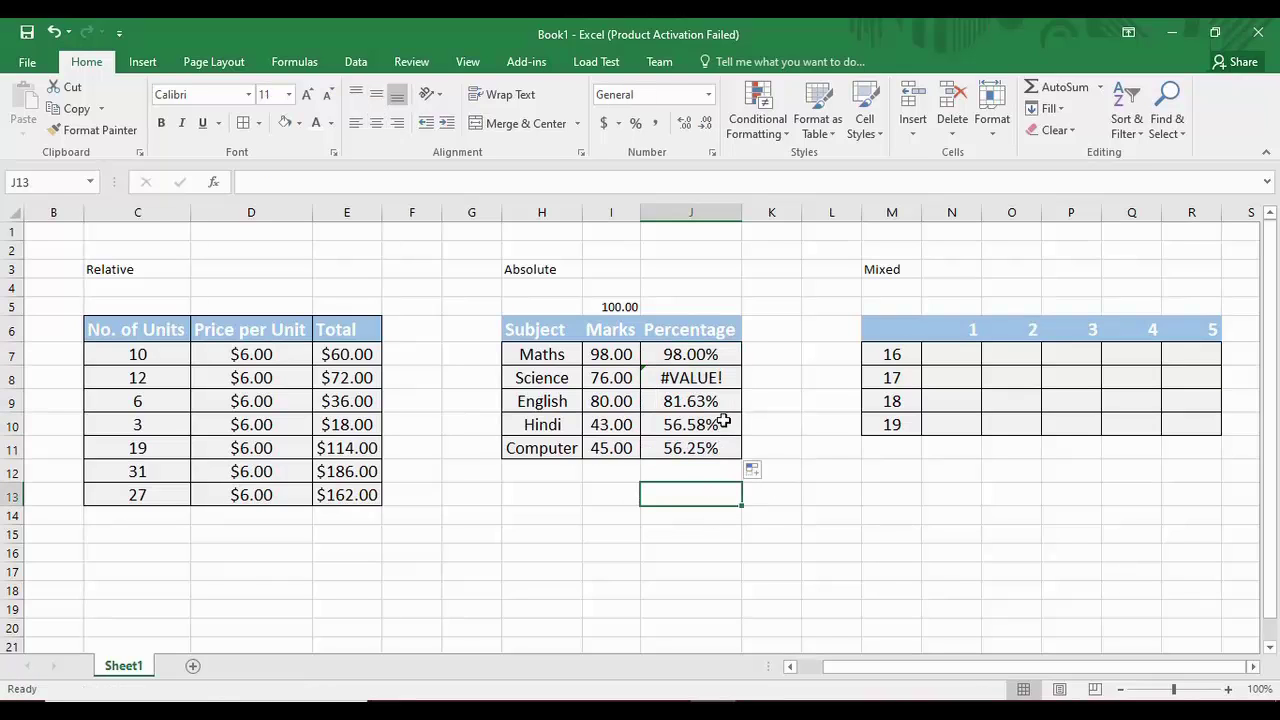
Examine the copied percentage formulas in J8 to J10 and compare the divisor reference in J8 with cell I5.
{"action": "left_click", "coordinate": [706, 378]}
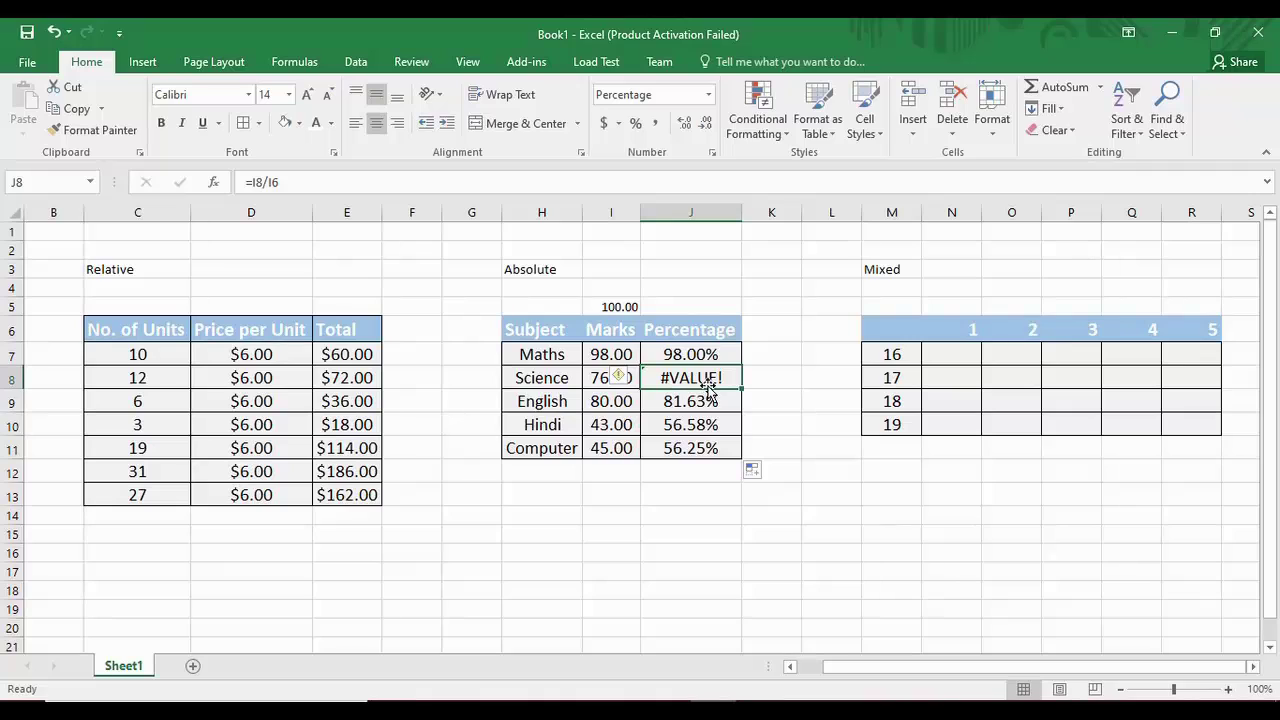
{"action": "left_click", "coordinate": [700, 402]}
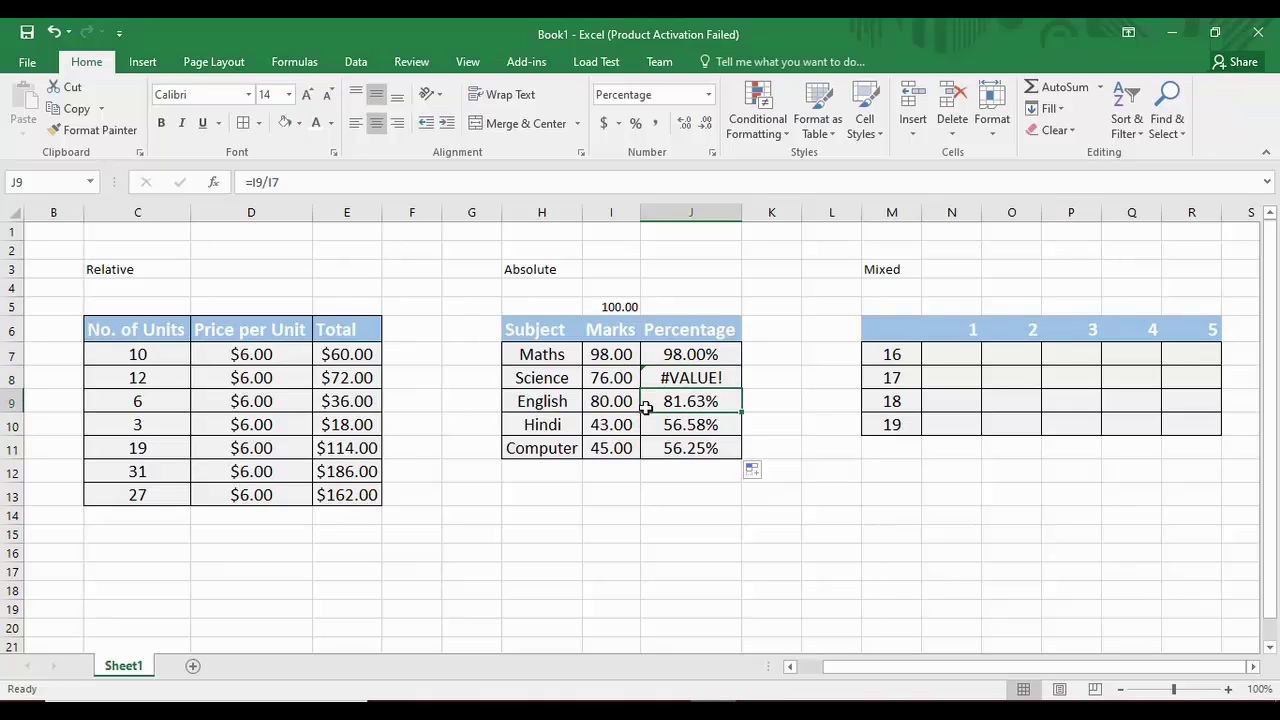
{"action": "left_click", "coordinate": [714, 424]}
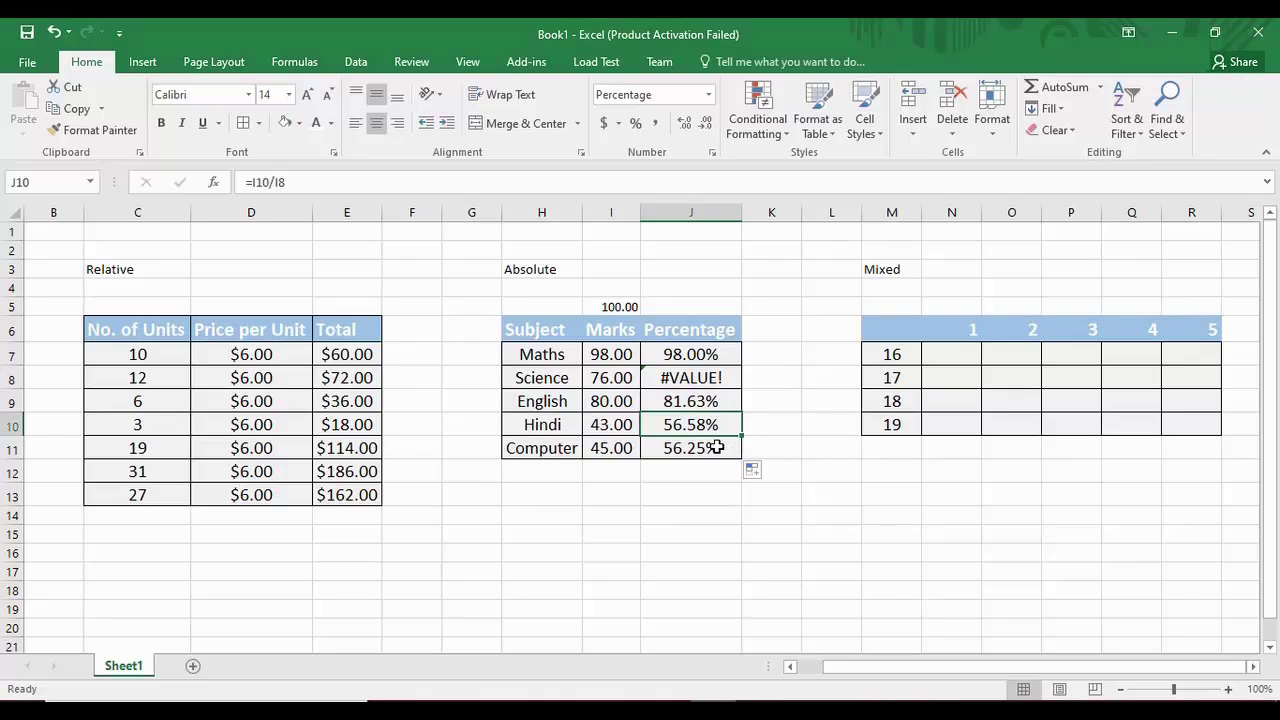
{"action": "left_click", "coordinate": [727, 371]}
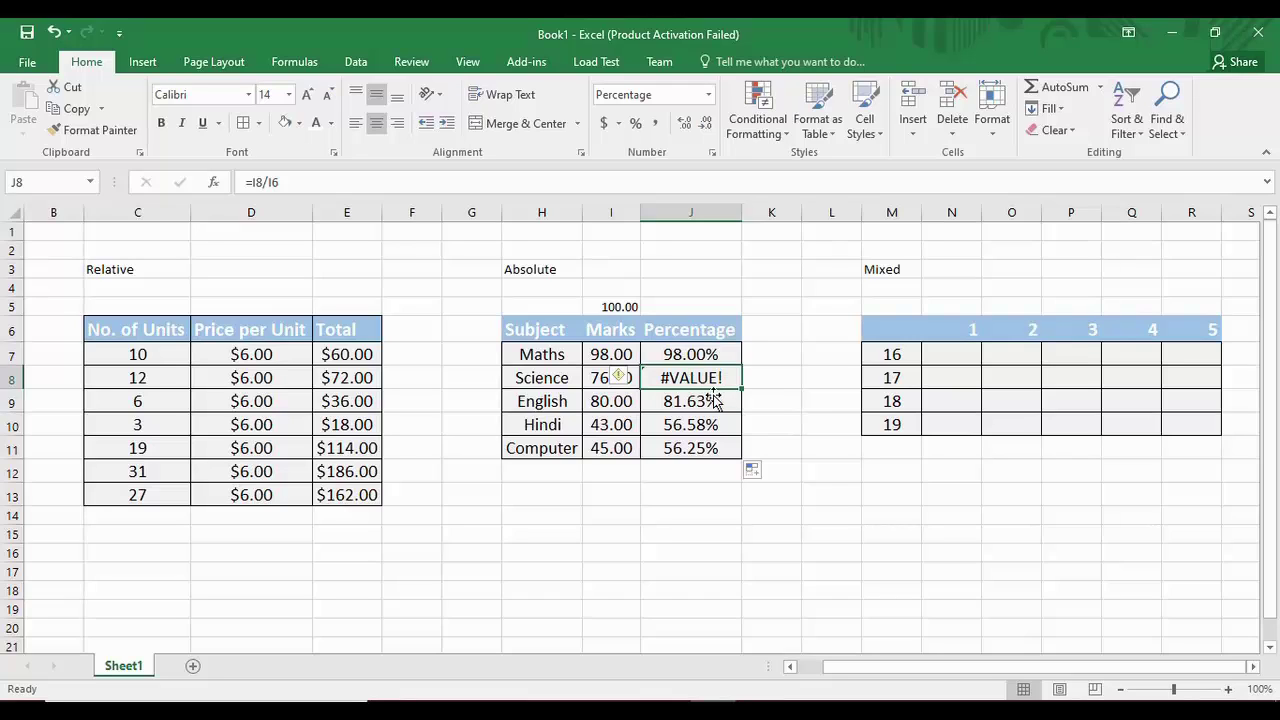
{"action": "left_click", "coordinate": [258, 181]}
{"action": "left_click_drag", "start_coordinate": [245, 181], "coordinate": [299, 179]}
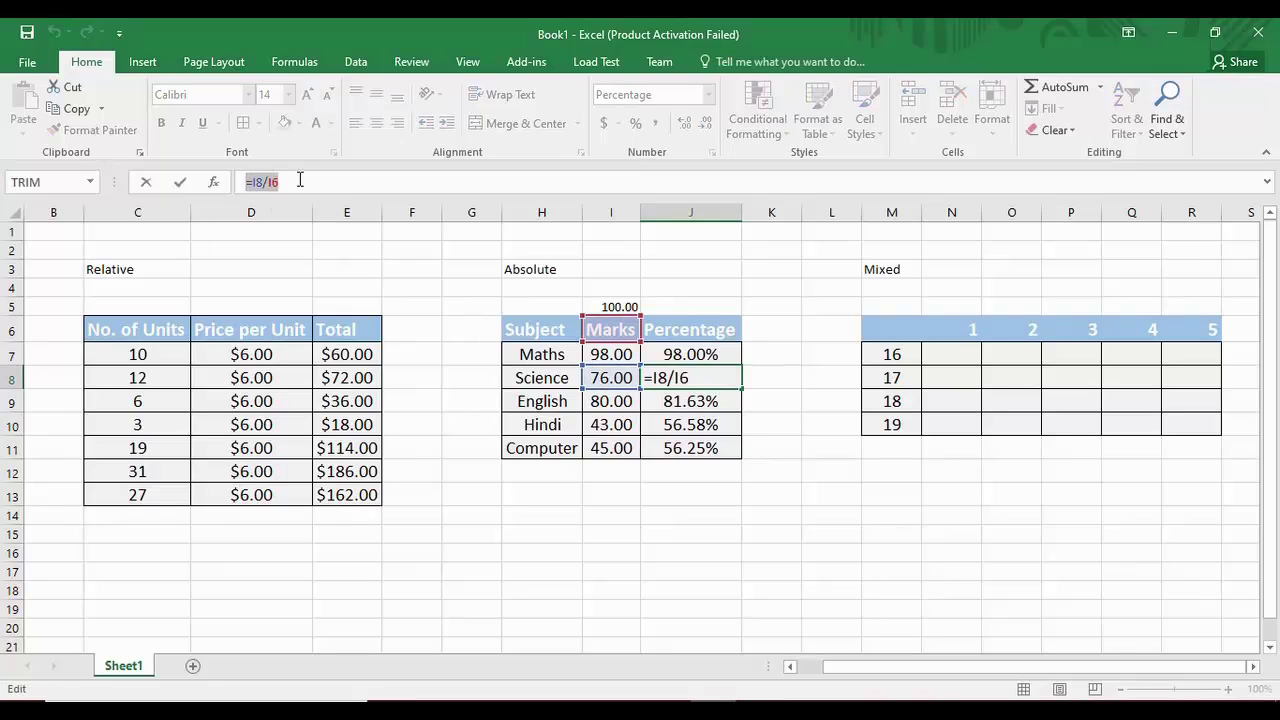
{"action": "left_click", "coordinate": [299, 180]}
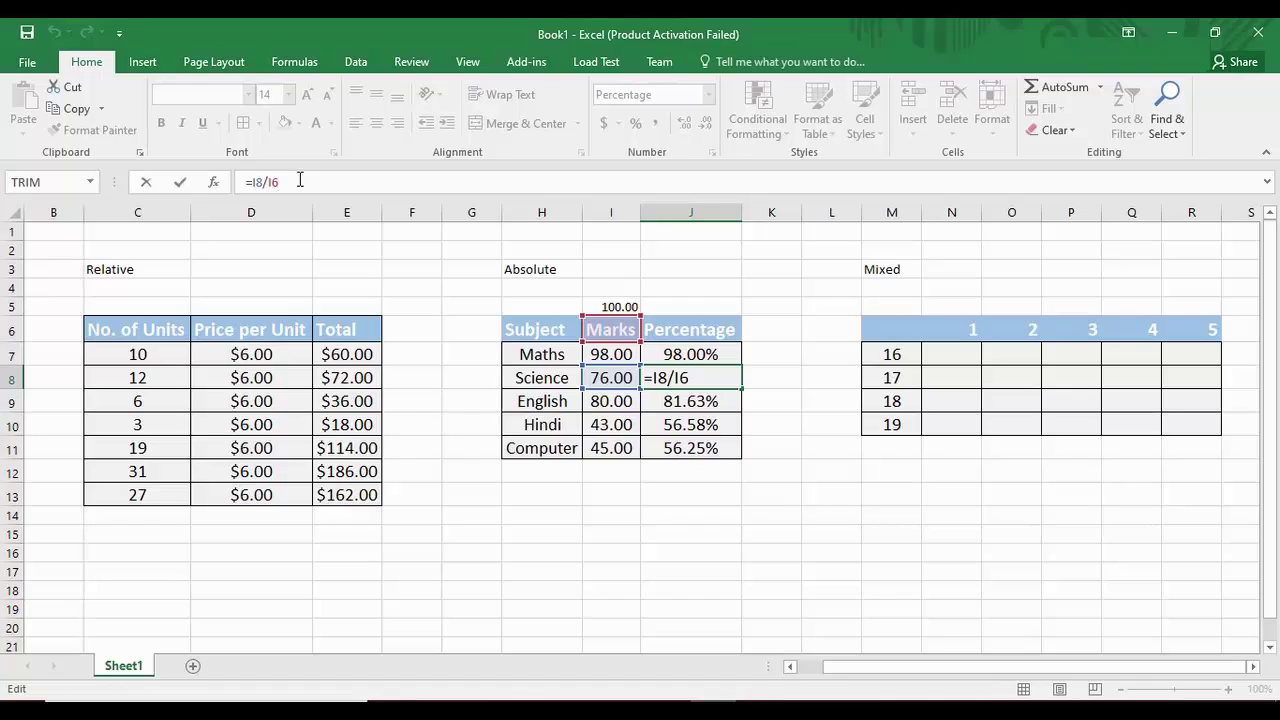
{"action": "double_click", "coordinate": [667, 383]}
{"action": "left_click", "coordinate": [667, 383]}
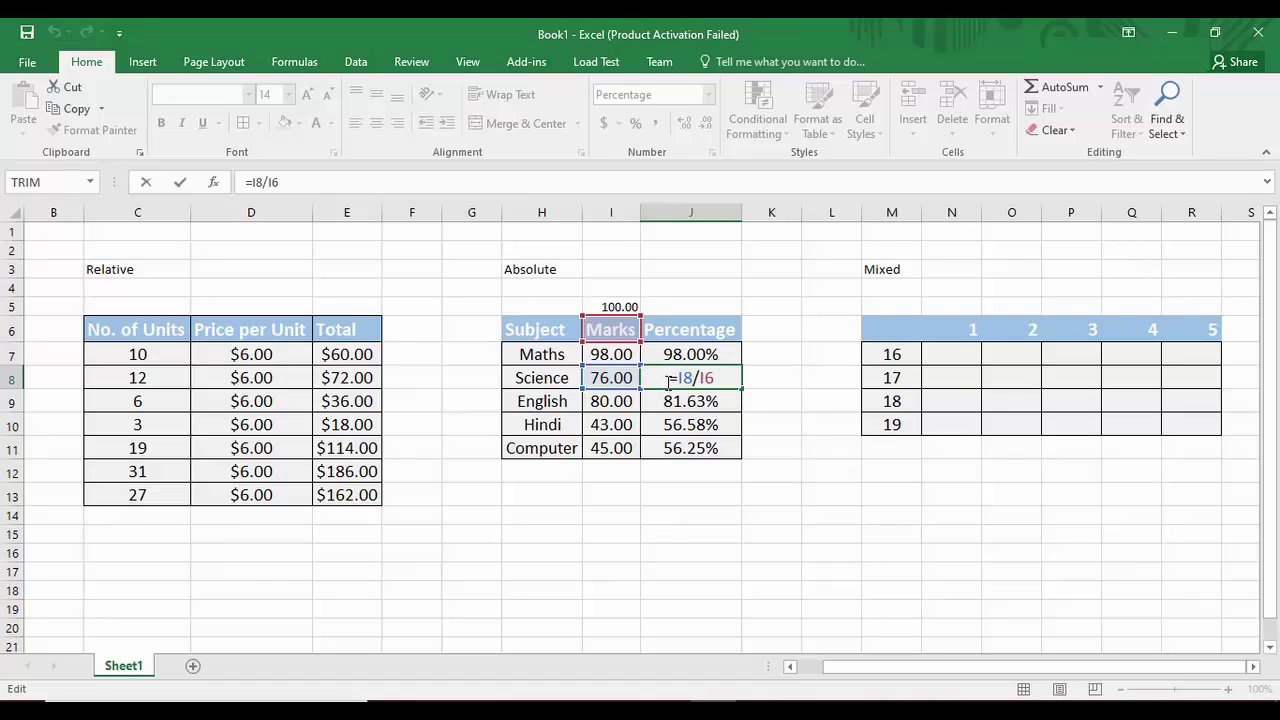
{"action": "left_click", "coordinate": [720, 380]}
{"action": "left_click", "coordinate": [613, 306]}
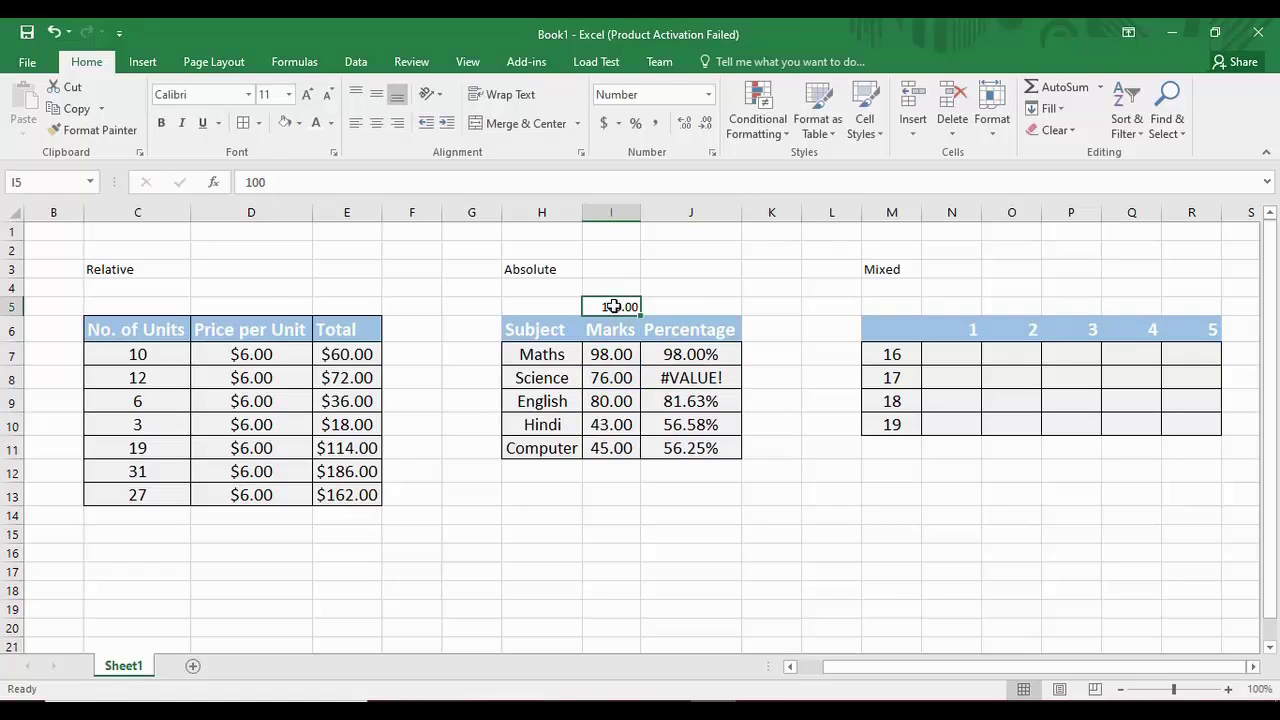
{"action": "left_click", "coordinate": [618, 388]}
{"action": "left_click", "coordinate": [678, 379]}
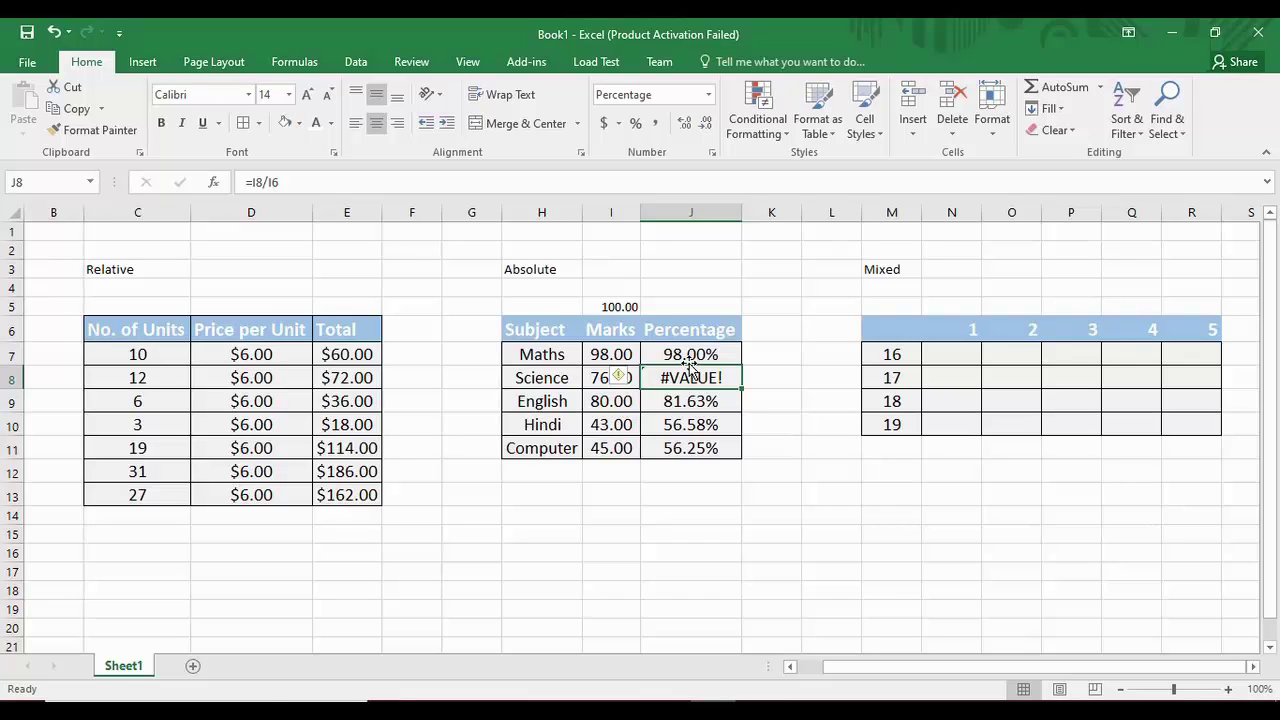
Make the divisor in J7 absolute so the formula reads =I7/$I$5, and fill it down through J11.
{"action": "left_click", "coordinate": [690, 358]}
{"action": "double_click", "coordinate": [690, 356]}
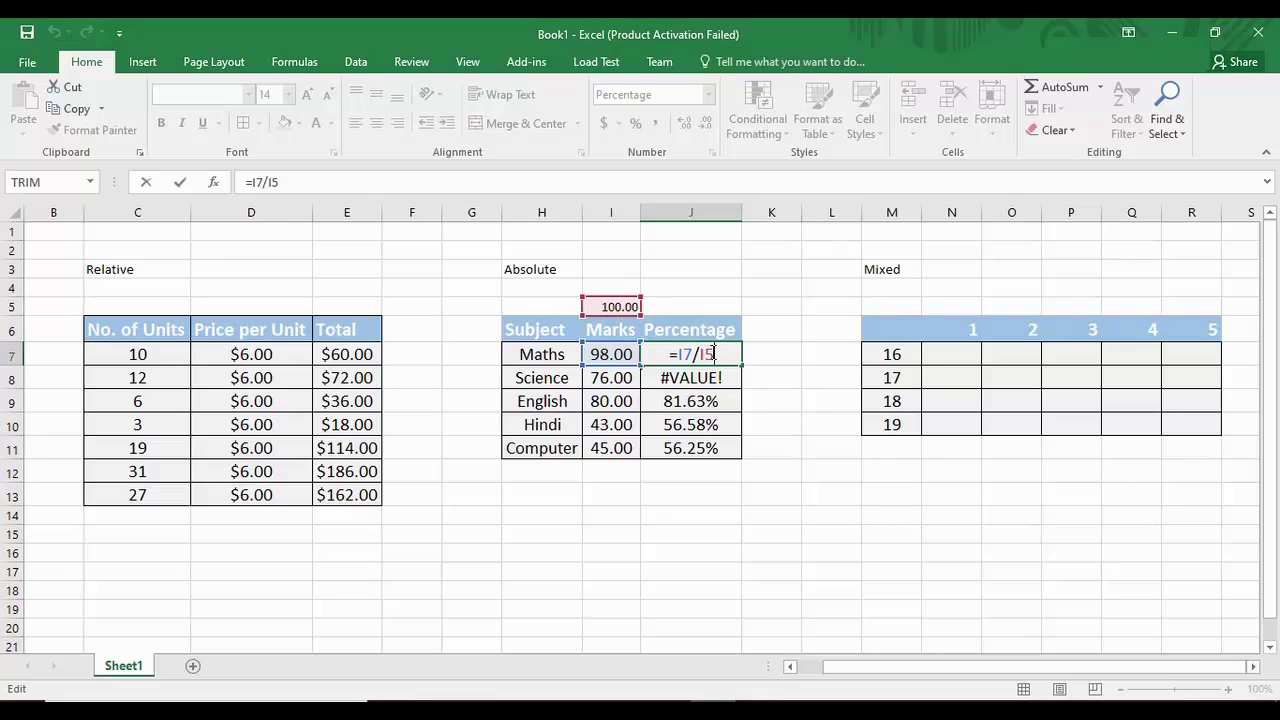
{"action": "key", "text": "F4"}
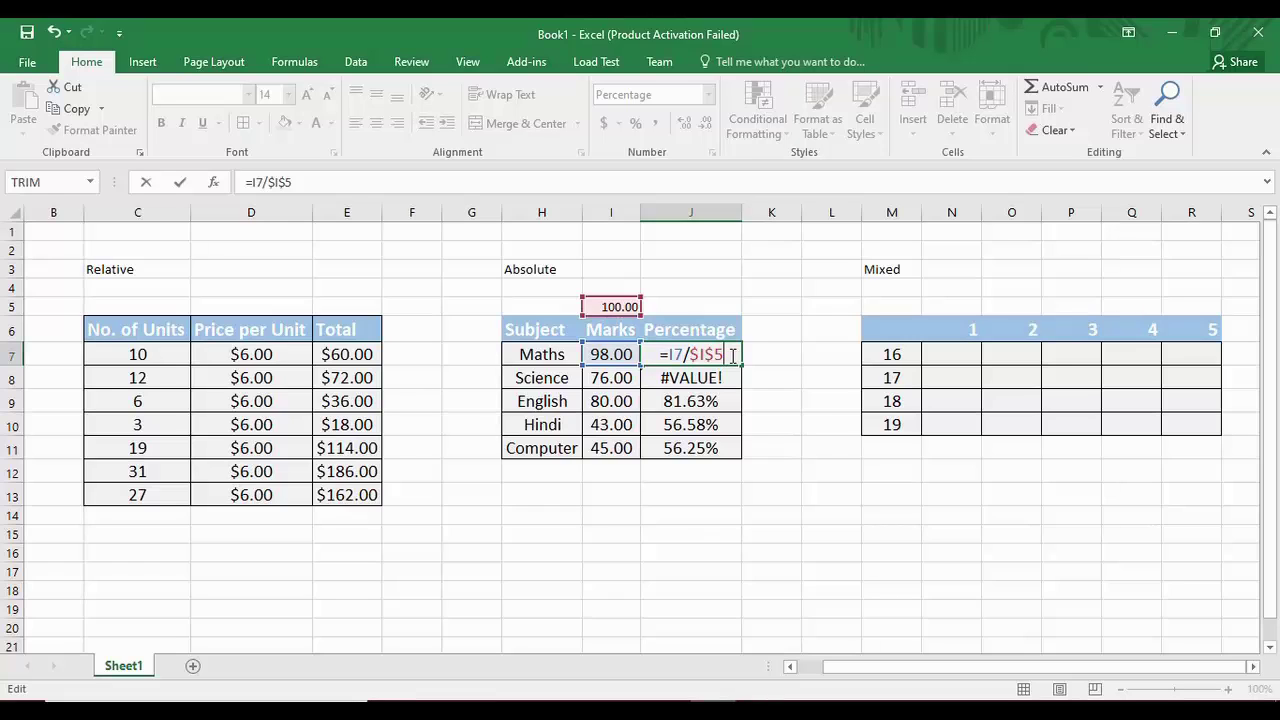
{"action": "left_click", "coordinate": [758, 357]}
{"action": "left_click", "coordinate": [700, 356]}
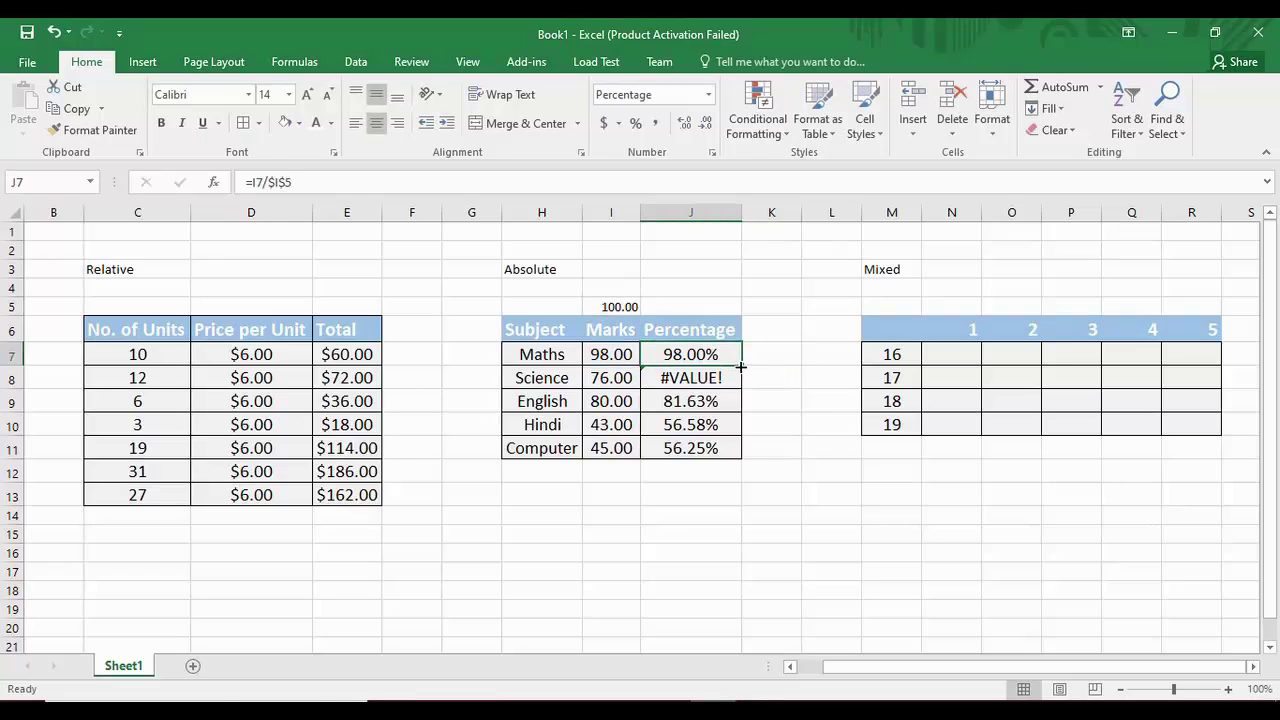
{"action": "left_click_drag", "start_coordinate": [740, 367], "coordinate": [749, 460]}
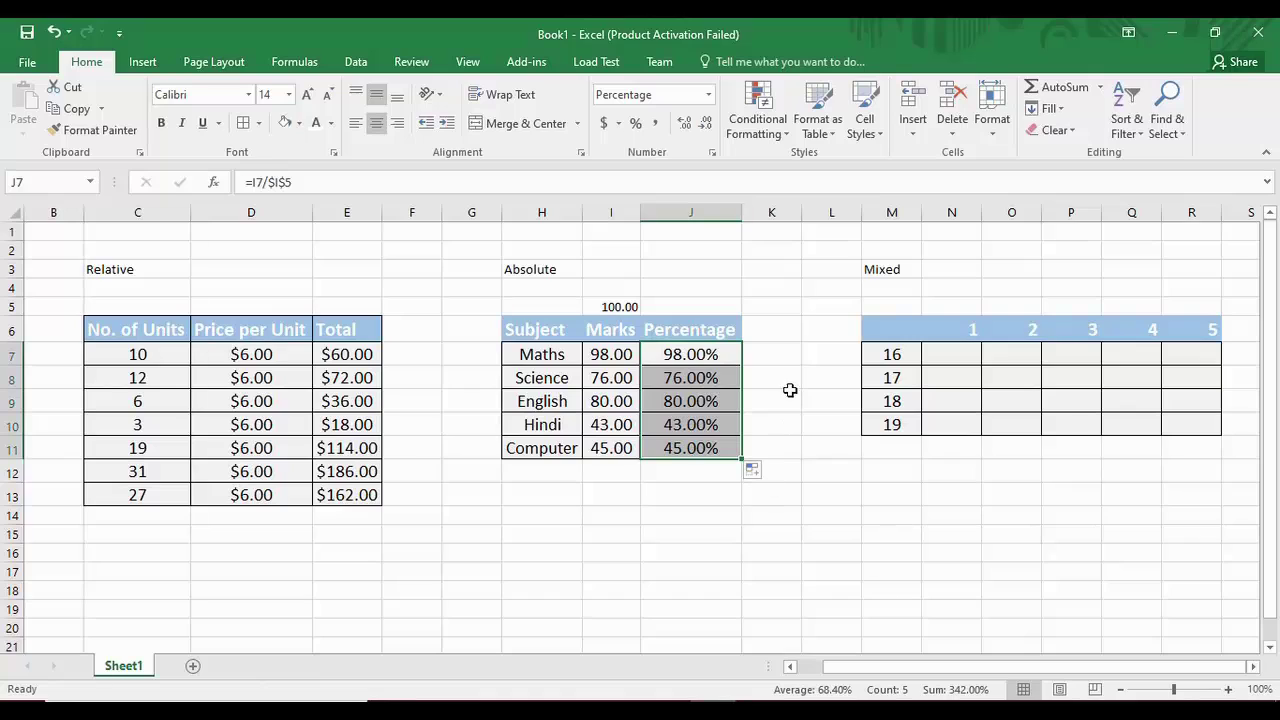
Check the references in the refilled percentage formulas in J8 to J10 against the marks in column I.
{"action": "left_click", "coordinate": [698, 373]}
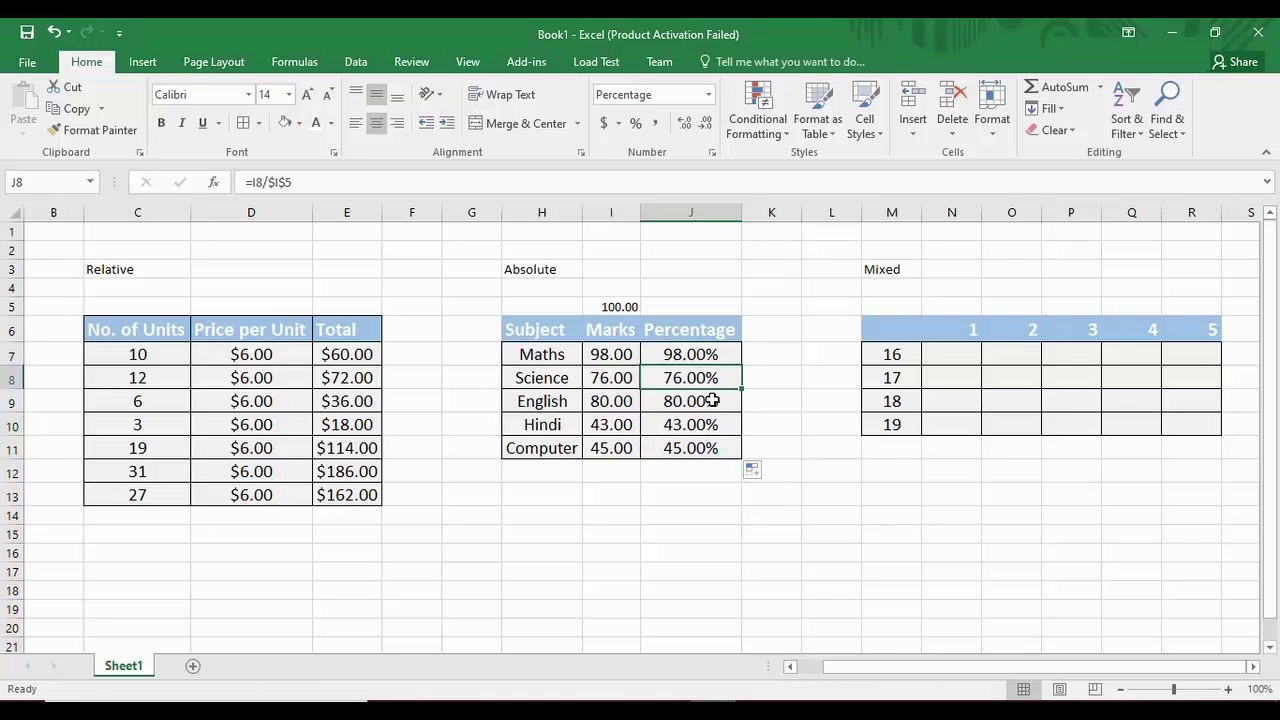
{"action": "left_click", "coordinate": [712, 400]}
{"action": "left_click", "coordinate": [577, 383]}
{"action": "left_click", "coordinate": [654, 406]}
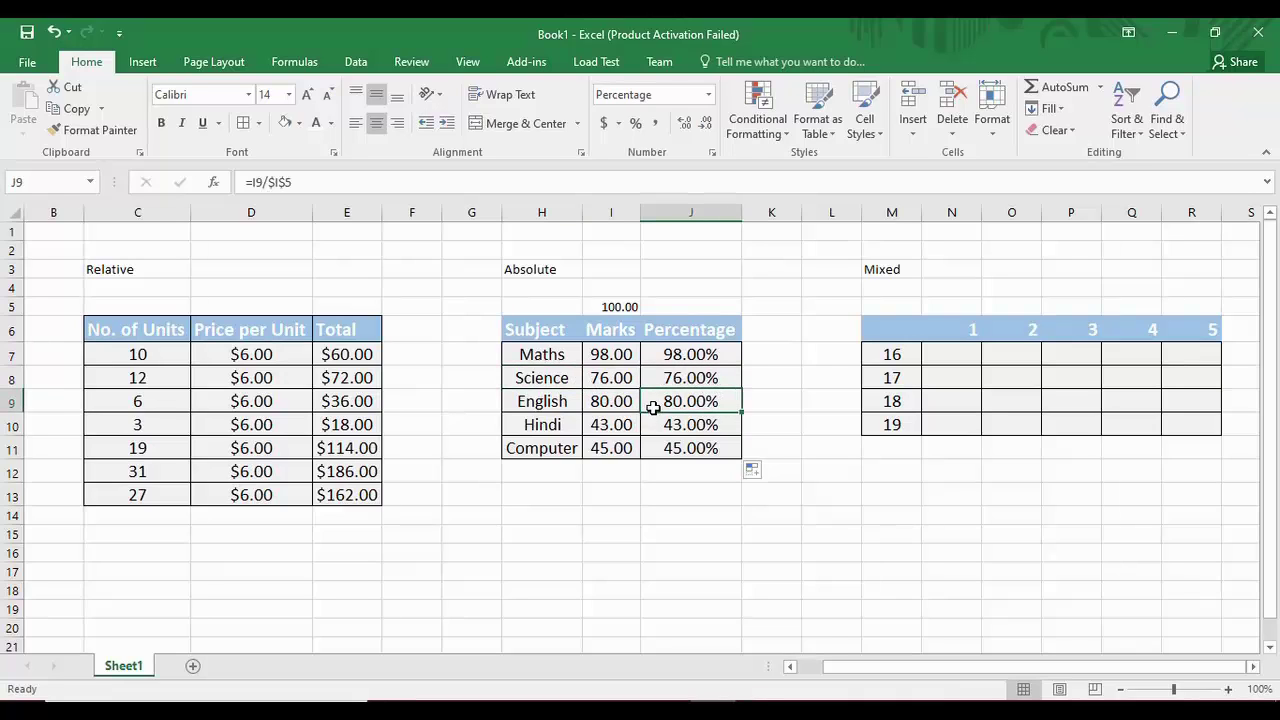
{"action": "left_click", "coordinate": [621, 407]}
{"action": "left_click", "coordinate": [672, 432]}
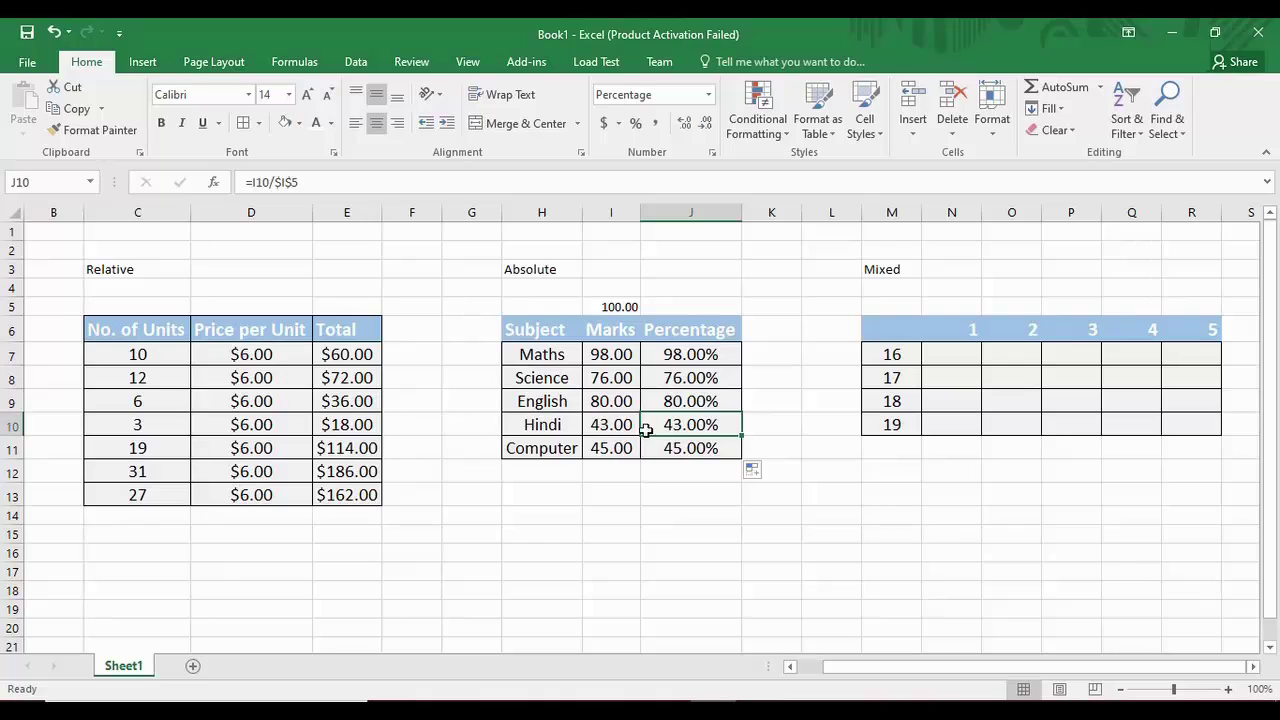
{"action": "left_click", "coordinate": [626, 426]}
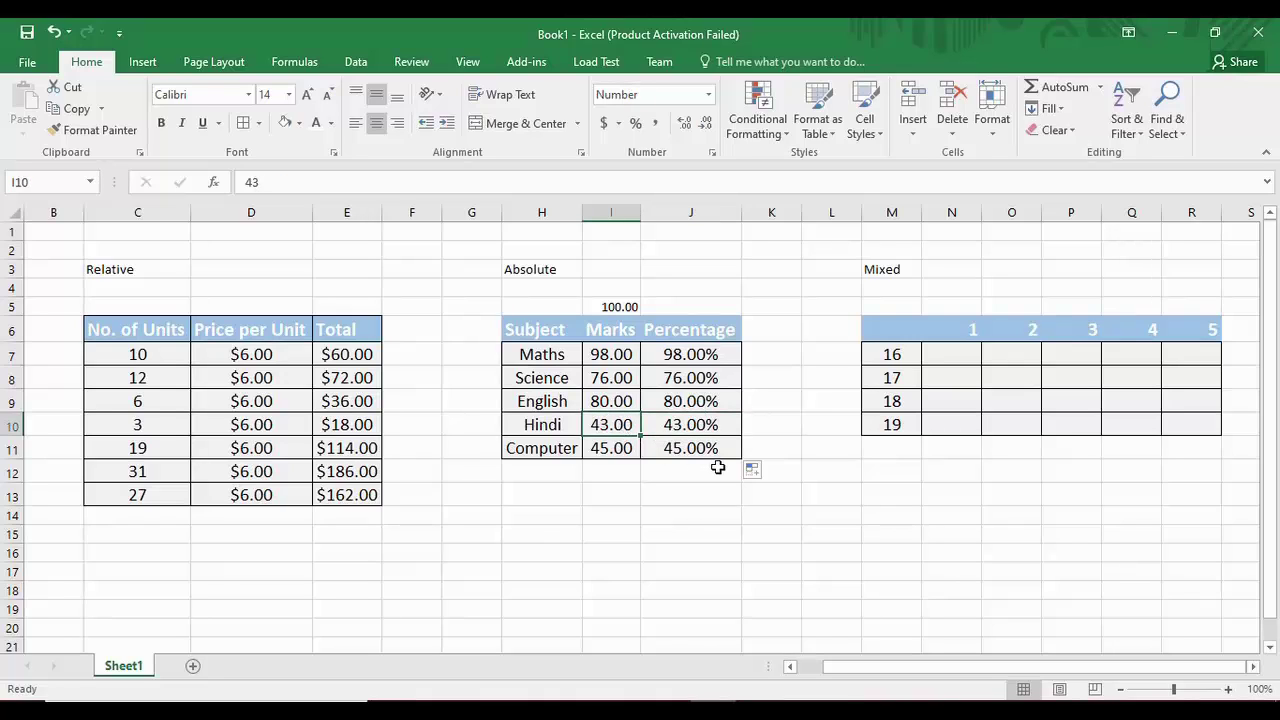
Look over the Mixed multiplication table, including the multipliers in N6:R6, the numbers in M7:M10 and the empty result cells.
{"action": "left_click_drag", "start_coordinate": [880, 668], "coordinate": [884, 670]}
{"action": "left_click", "coordinate": [962, 358]}
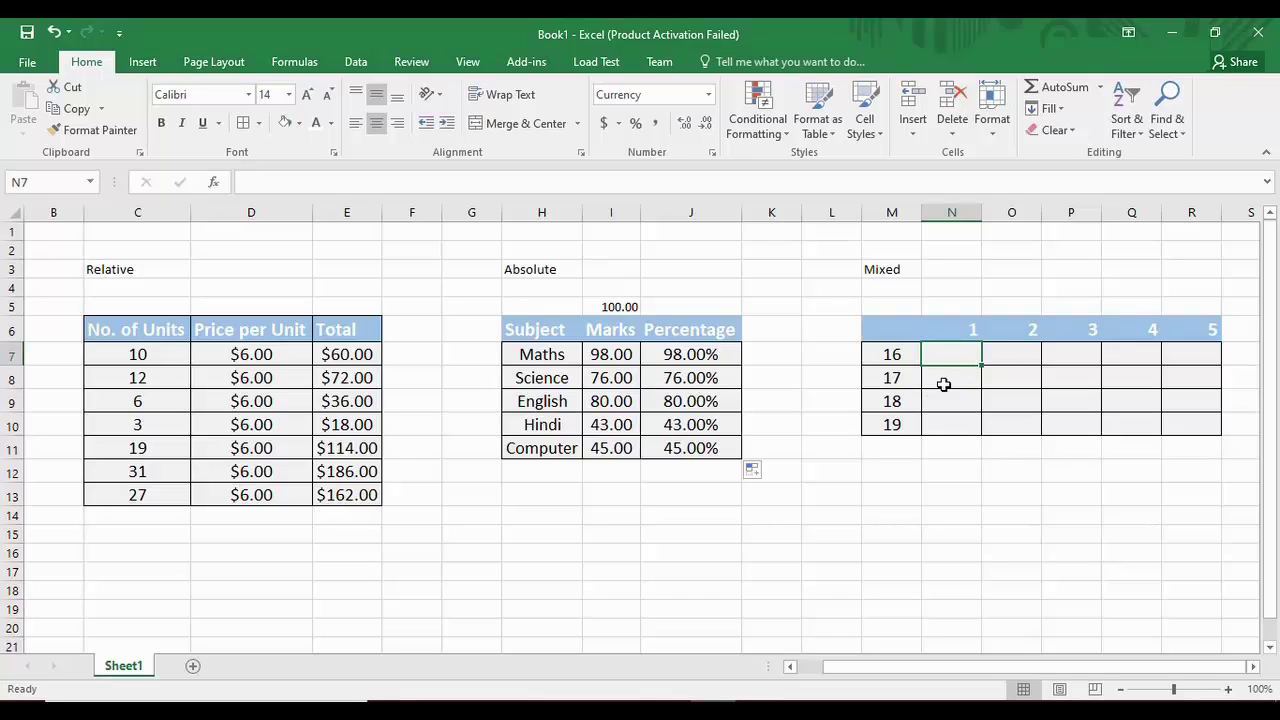
{"action": "left_click", "coordinate": [967, 328]}
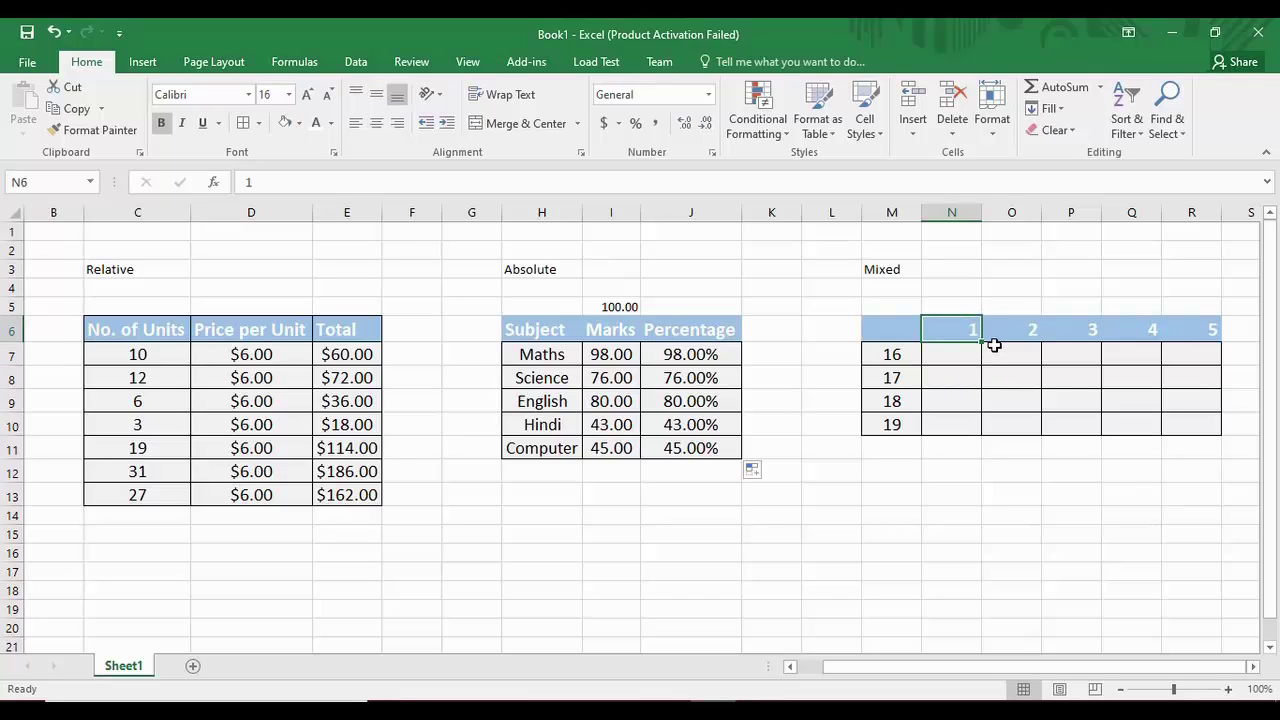
{"action": "left_click", "coordinate": [1025, 331]}
{"action": "left_click", "coordinate": [1078, 334]}
{"action": "left_click", "coordinate": [1138, 329]}
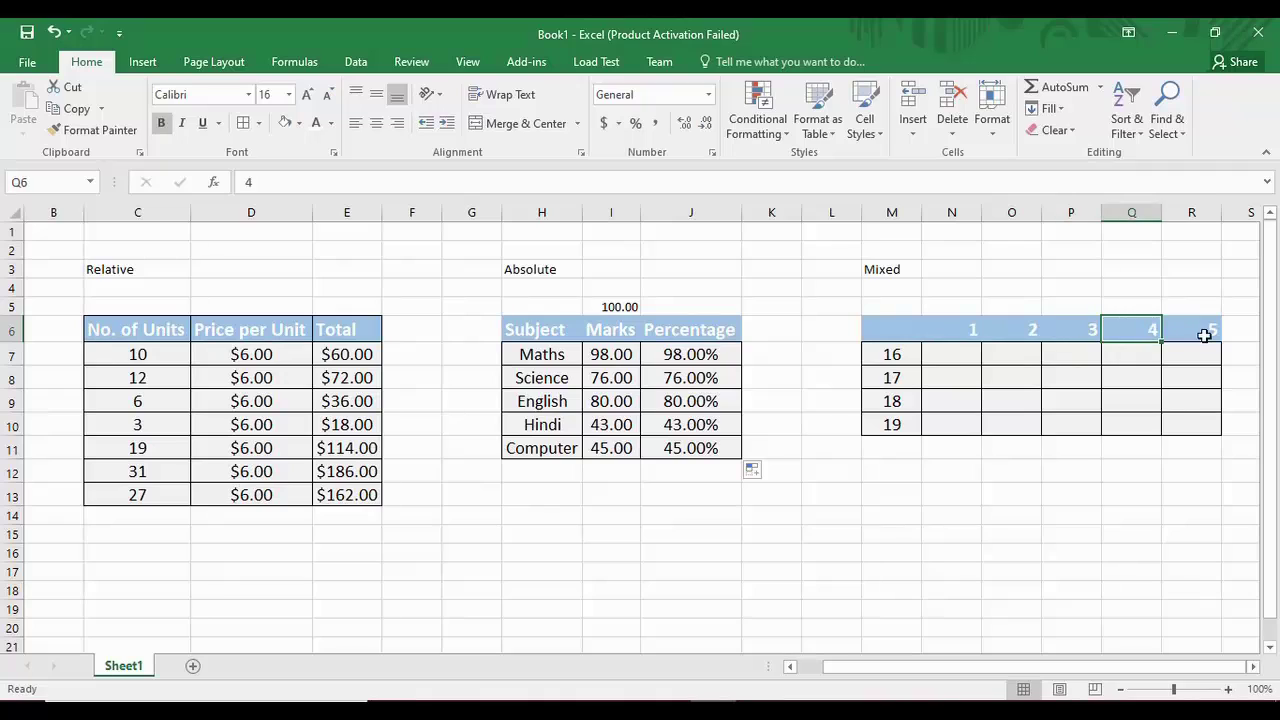
{"action": "left_click", "coordinate": [1206, 334]}
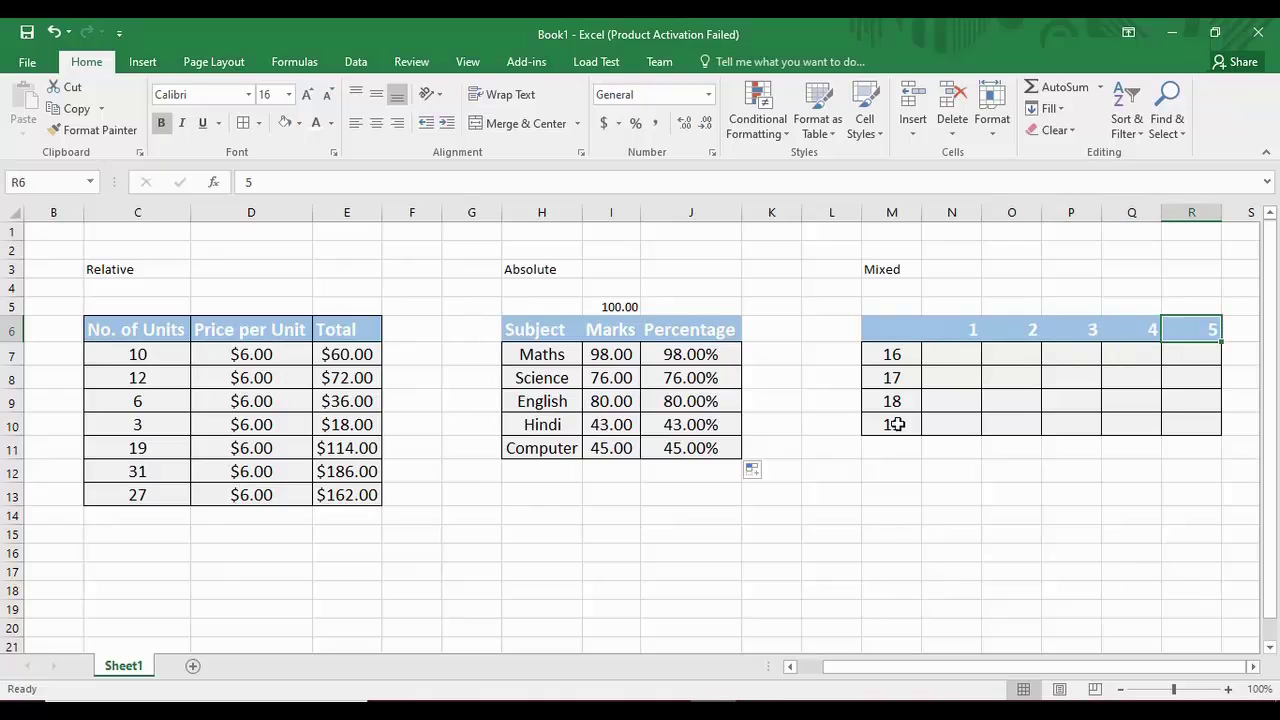
{"action": "left_click", "coordinate": [903, 360]}
{"action": "left_click", "coordinate": [895, 380]}
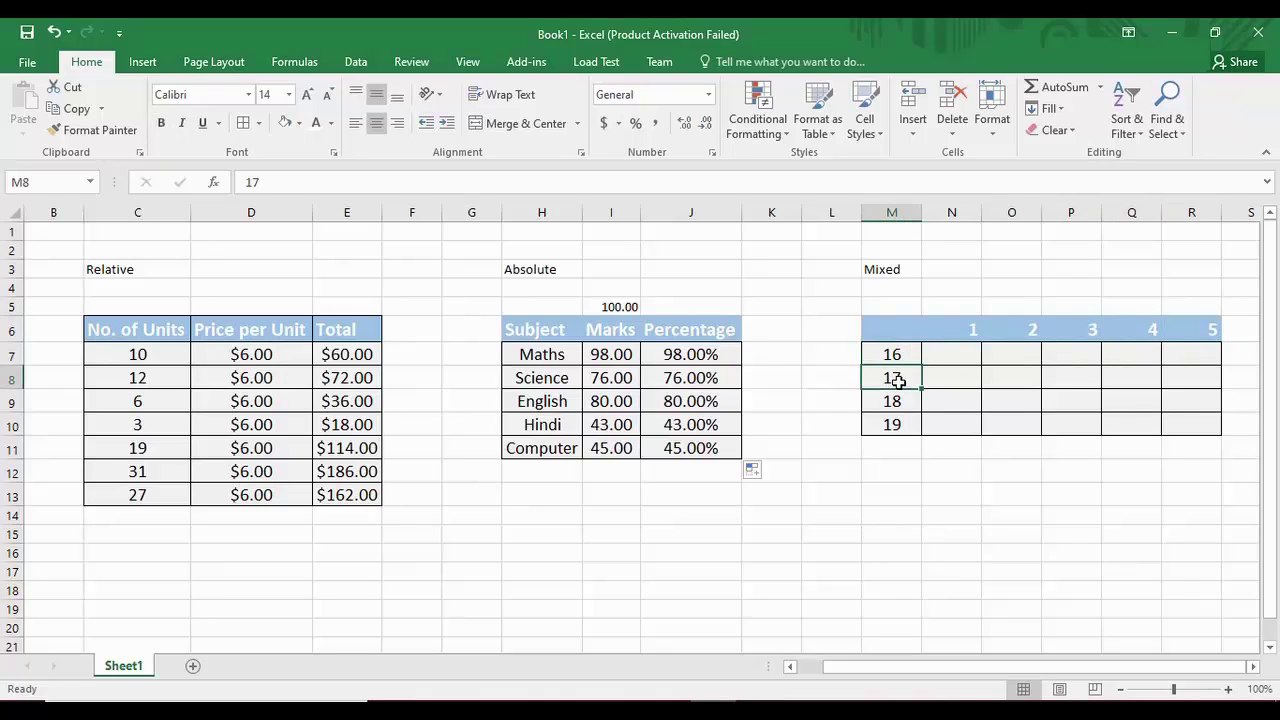
{"action": "left_click", "coordinate": [895, 403]}
{"action": "left_click", "coordinate": [896, 428]}
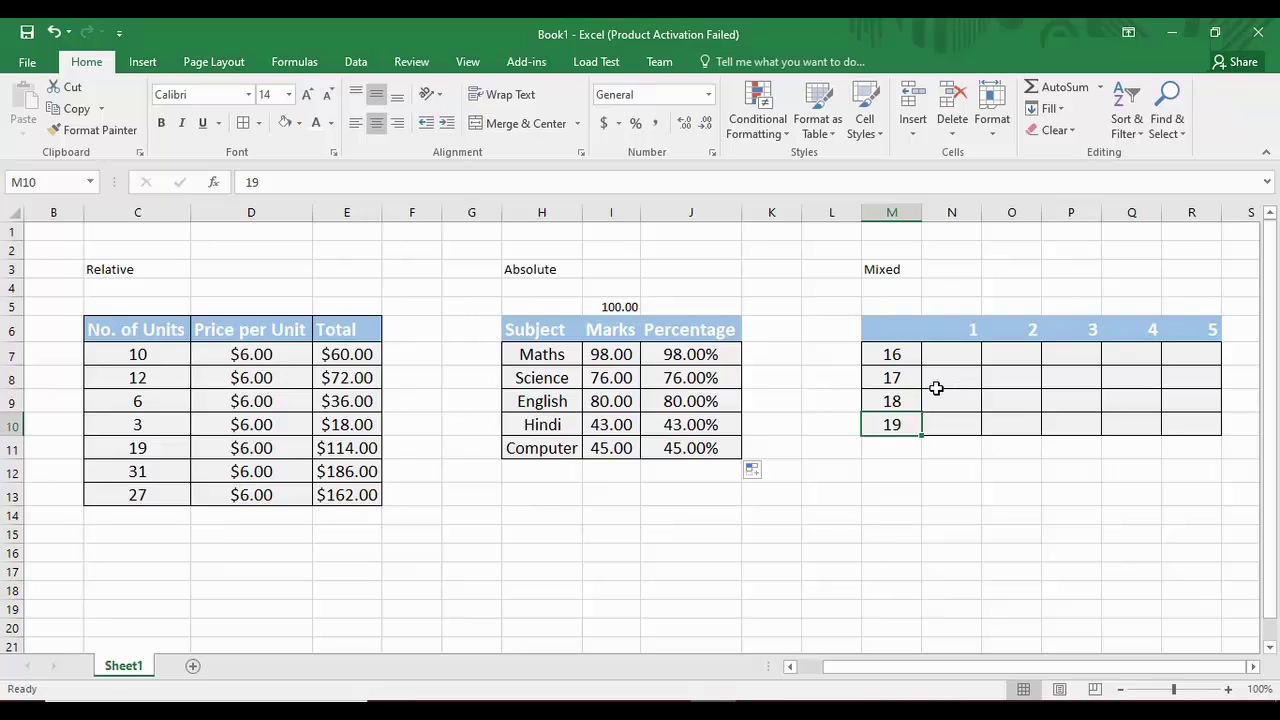
{"action": "left_click", "coordinate": [955, 359]}
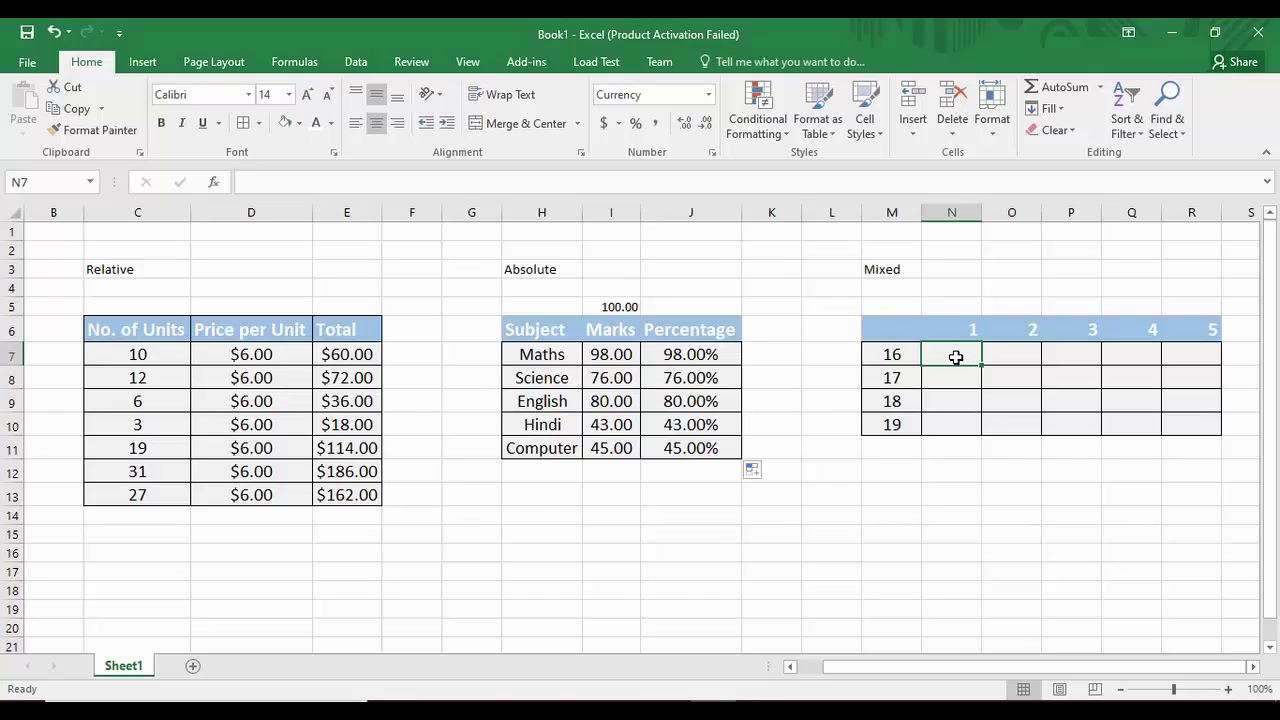
{"action": "left_click", "coordinate": [1198, 425]}
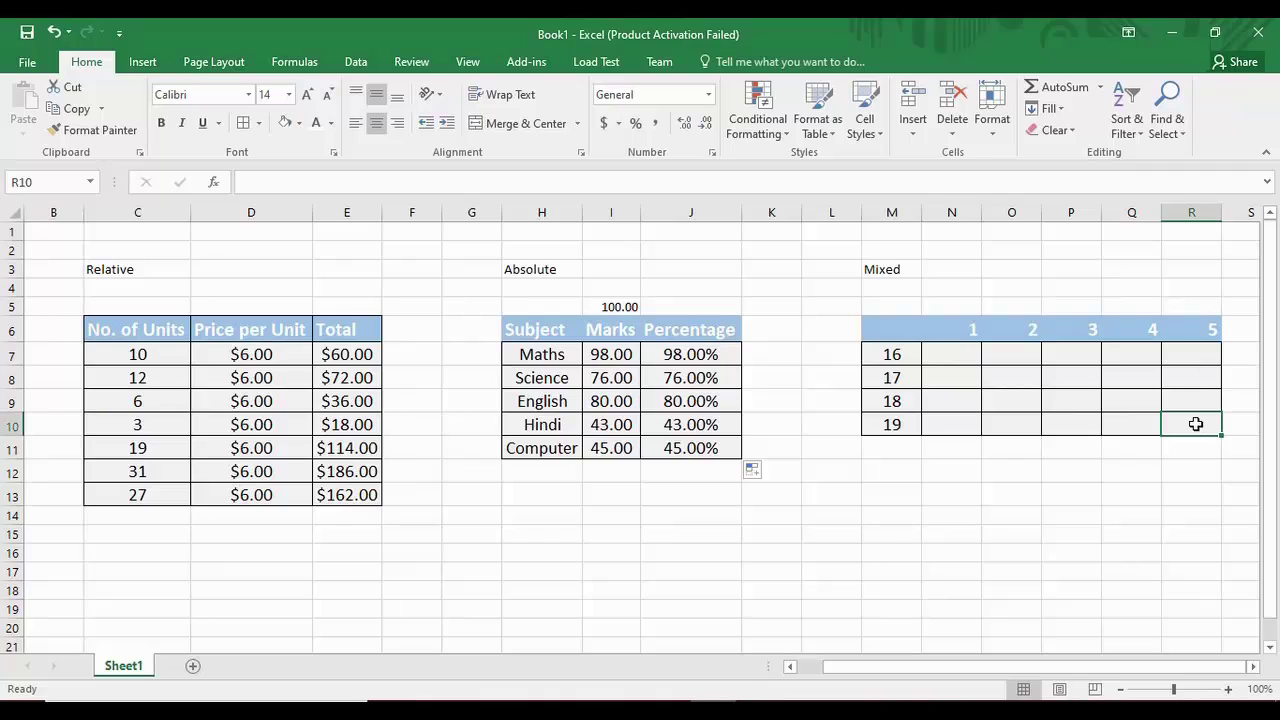
Enter the formula =M7*N6 in N7 of the Mixed table to multiply the row number by the column multiplier.
{"action": "left_click", "coordinate": [968, 364]}
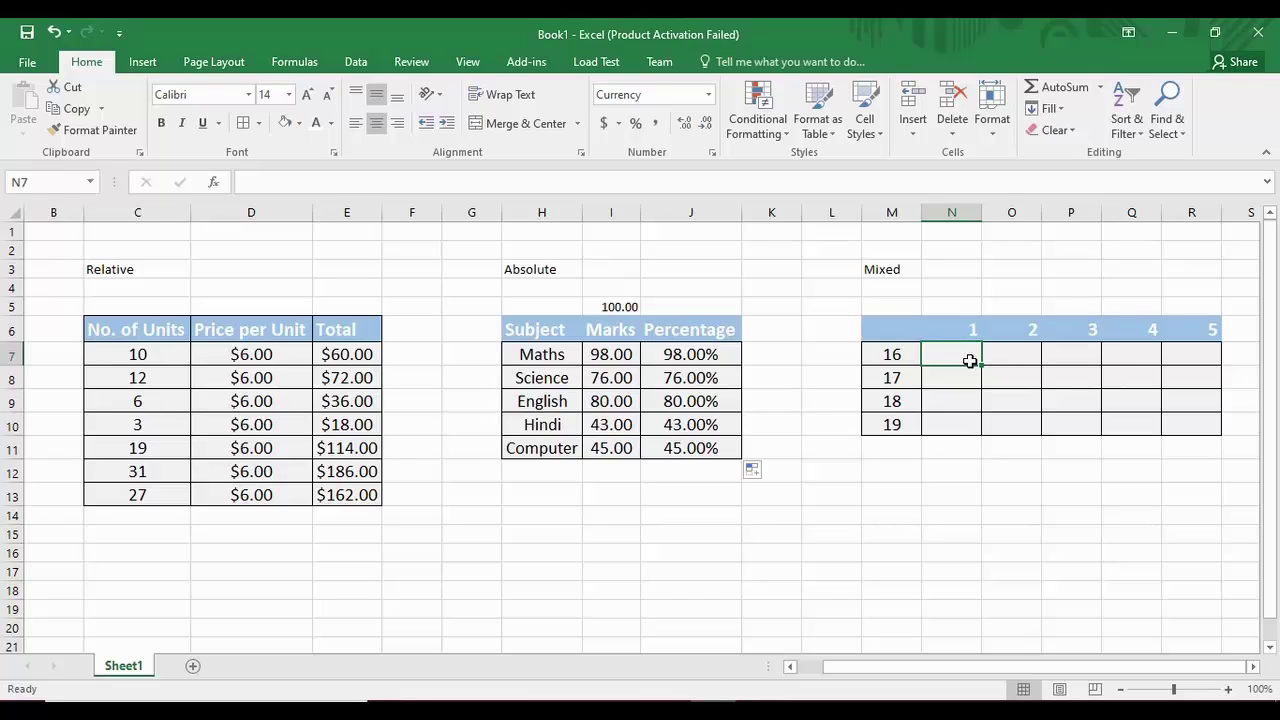
{"action": "type", "text": "="}
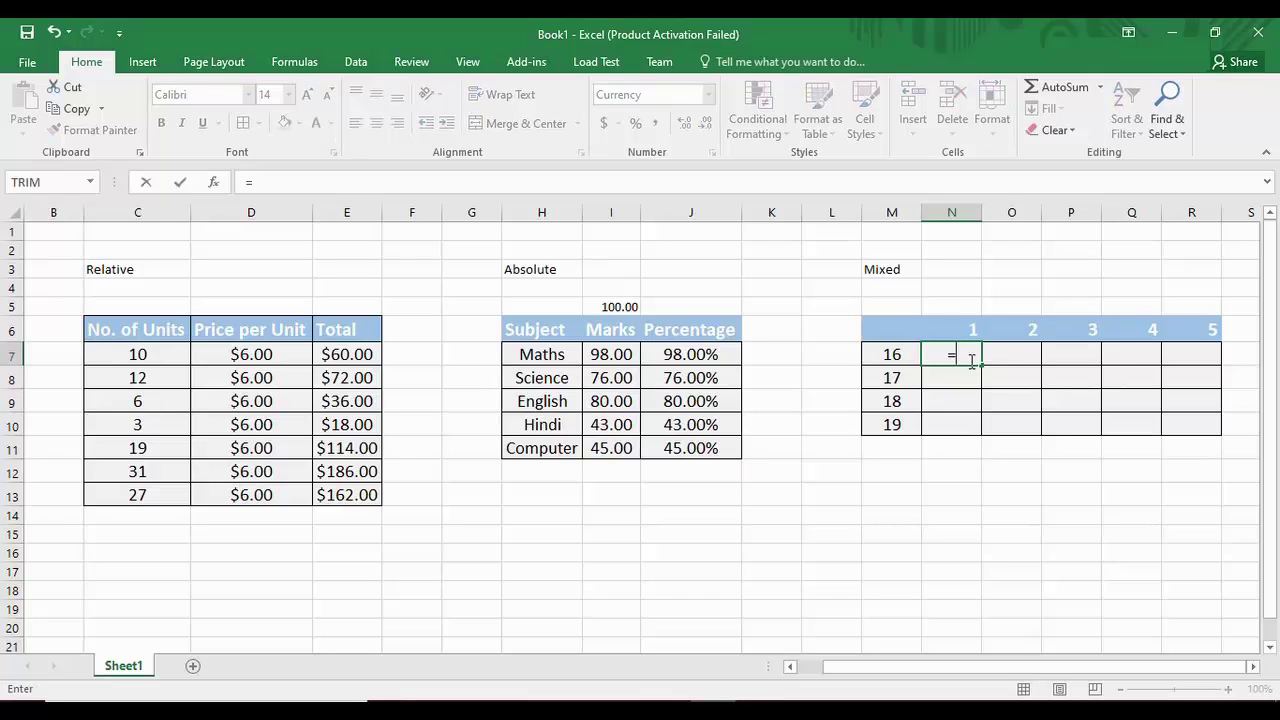
{"action": "left_click", "coordinate": [881, 356]}
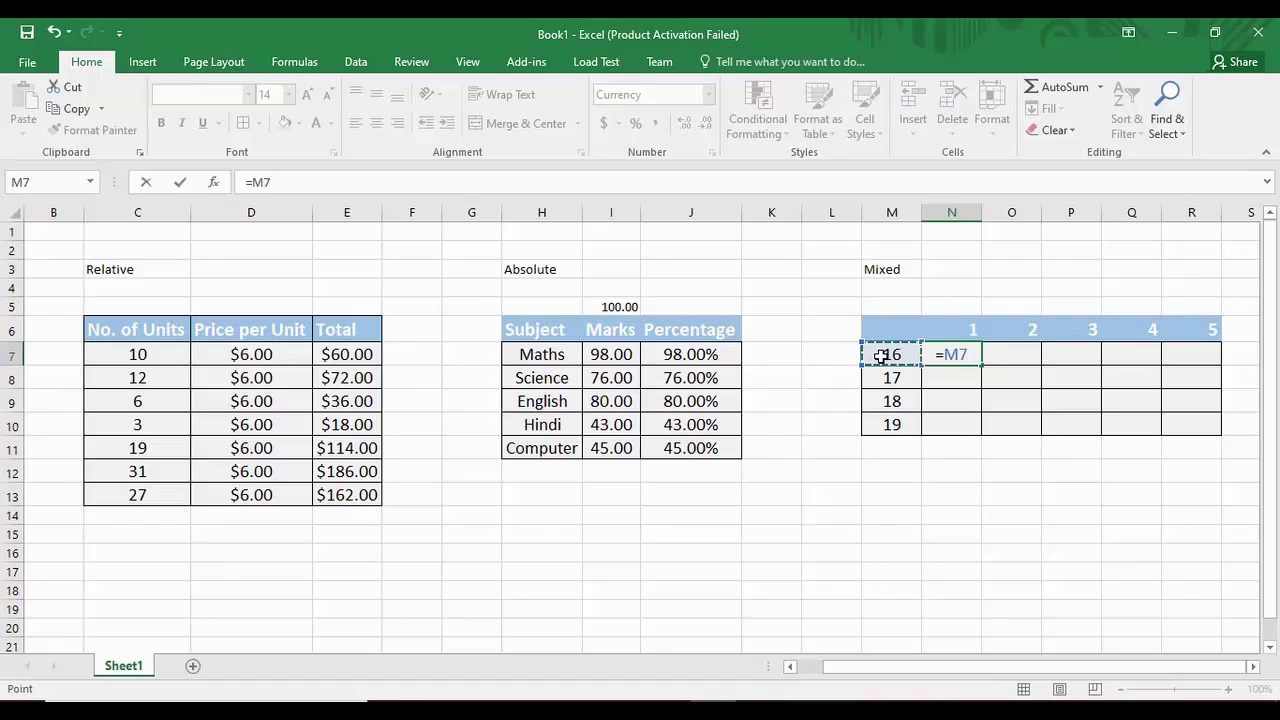
{"action": "type", "text": "*"}
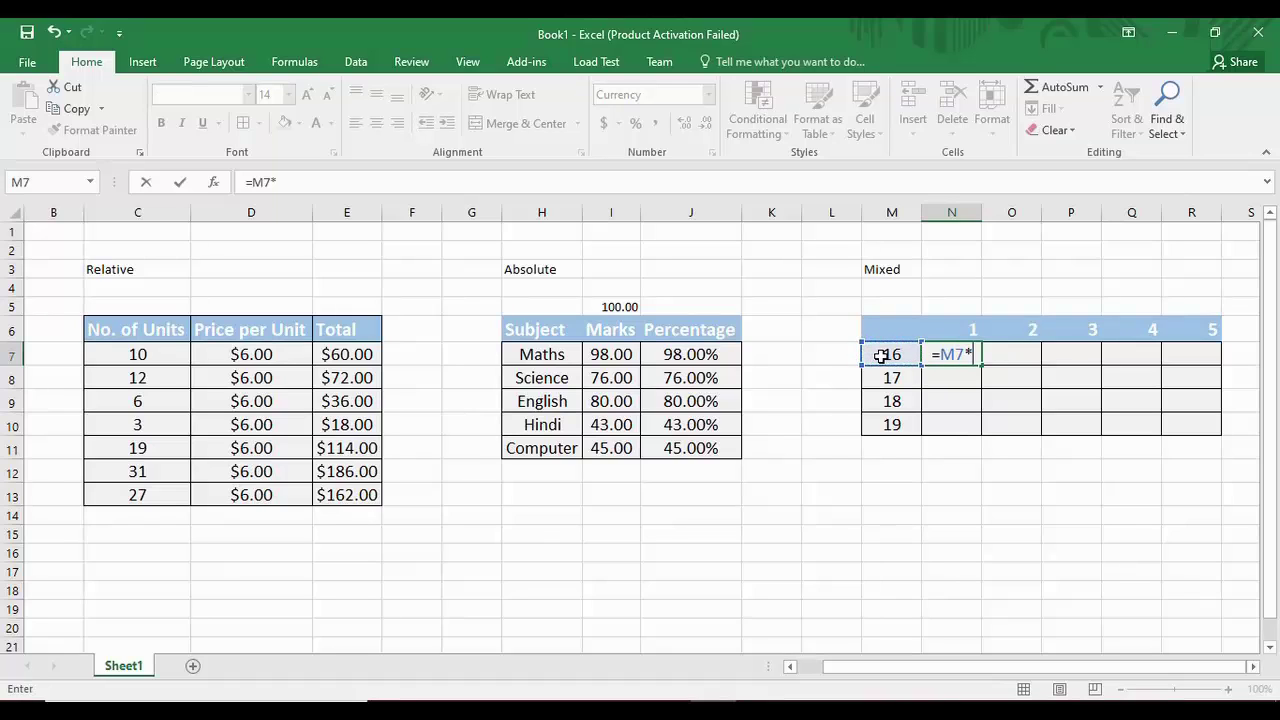
{"action": "left_click", "coordinate": [969, 333]}
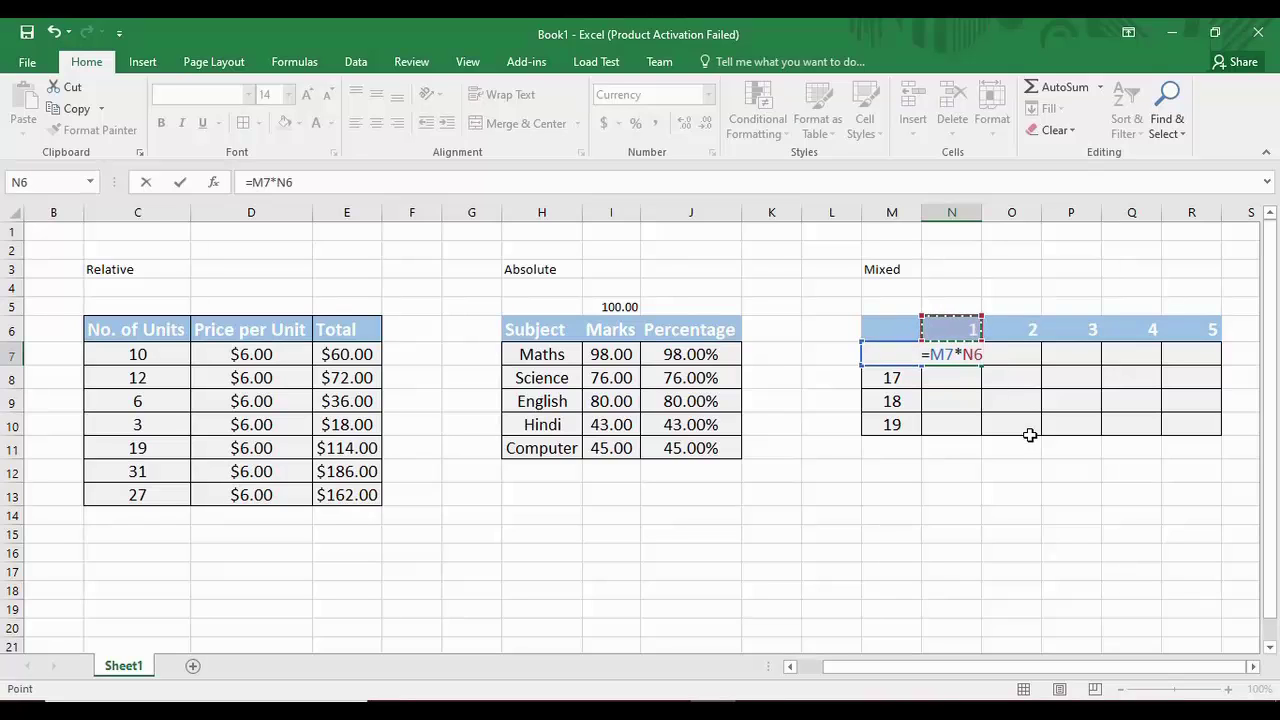
{"action": "key", "text": "Return"}
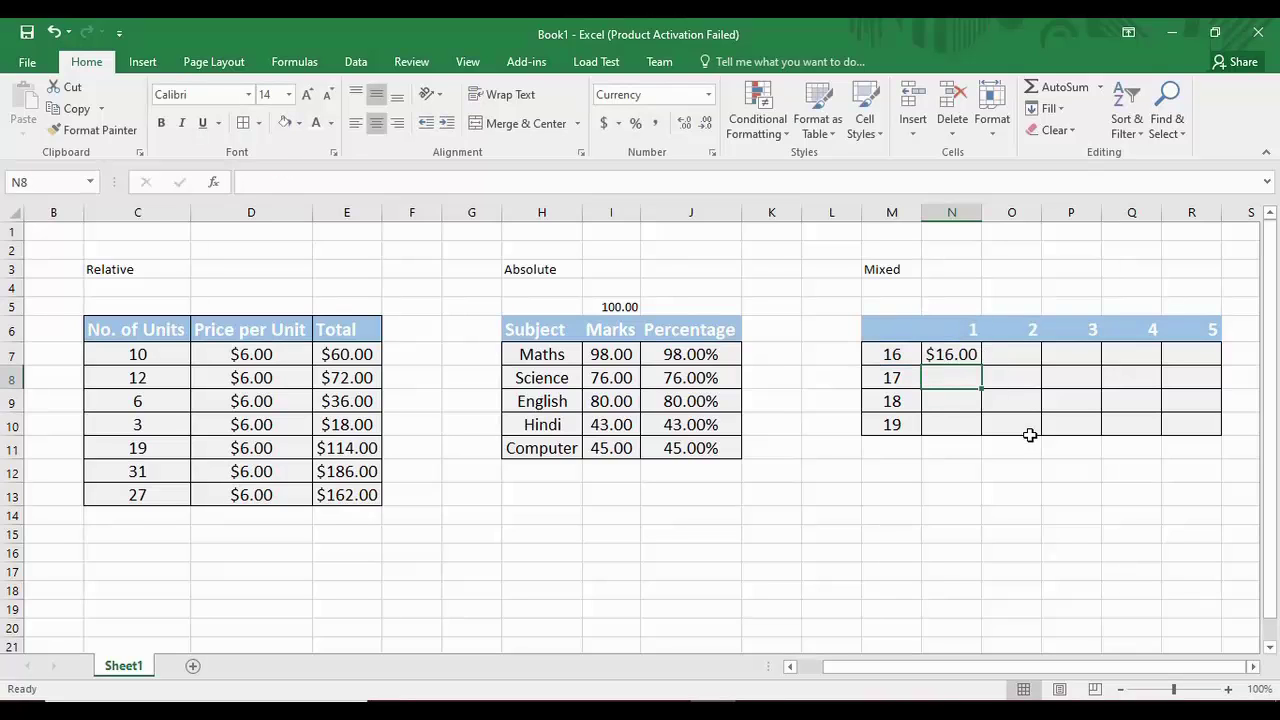
Apply the Number format to the Mixed table's result cells N7:R10.
{"action": "left_click", "coordinate": [963, 355]}
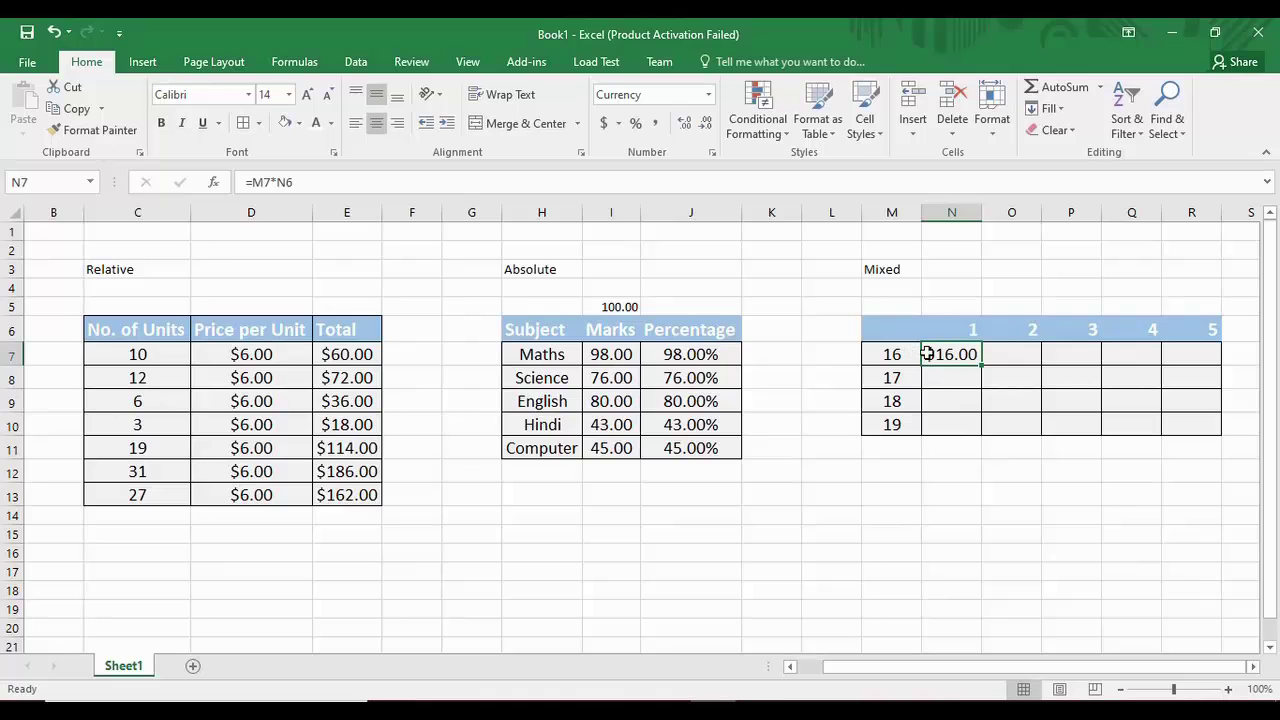
{"action": "left_click_drag", "start_coordinate": [932, 355], "coordinate": [1208, 424]}
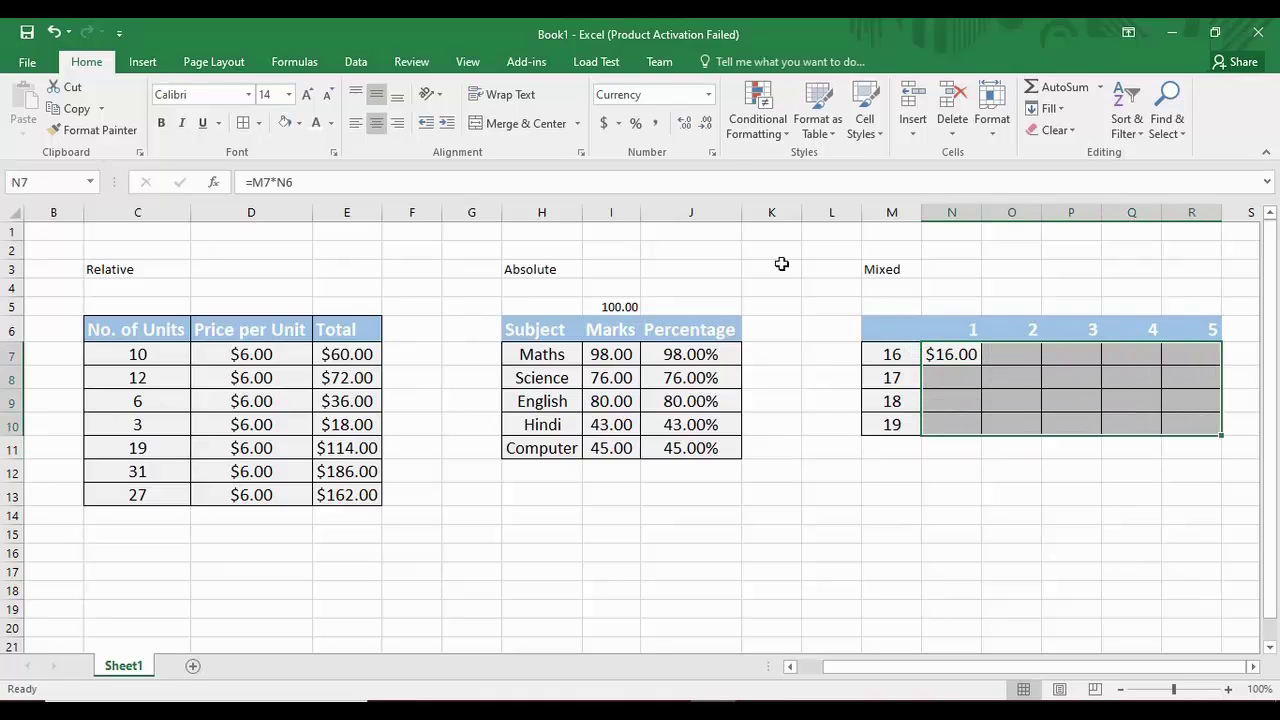
{"action": "left_click", "coordinate": [709, 95]}
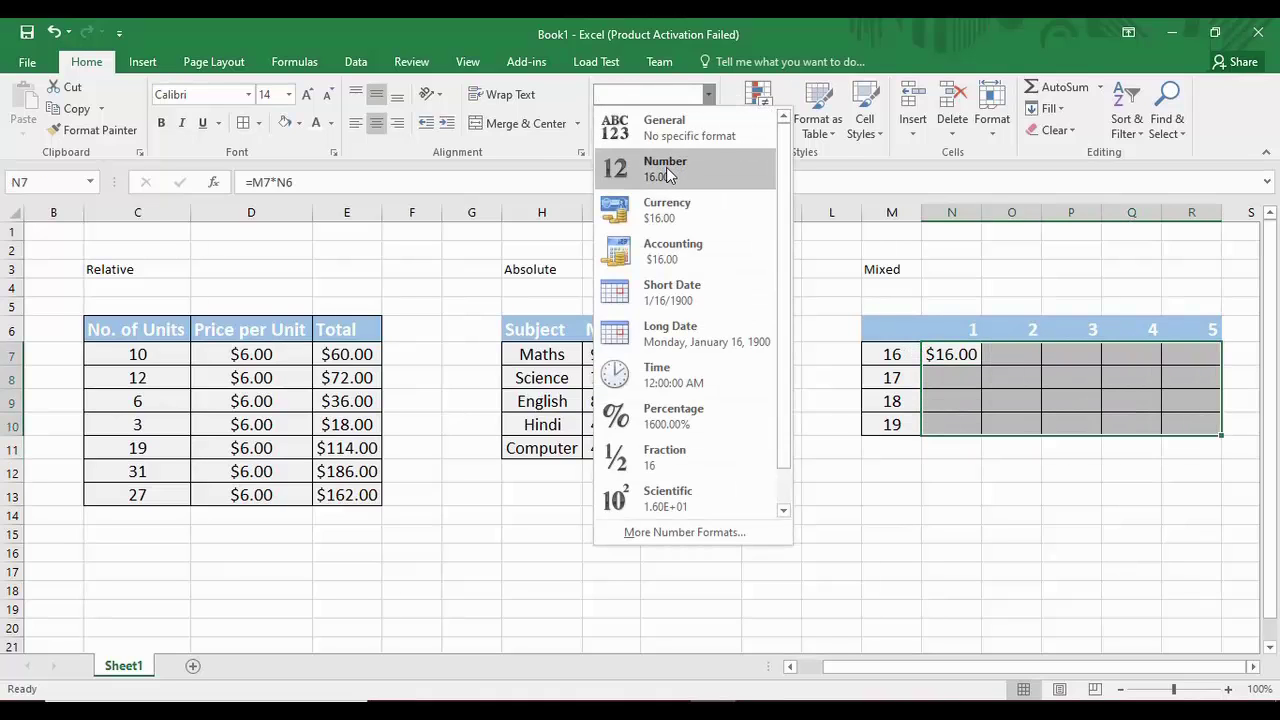
{"action": "left_click", "coordinate": [668, 167]}
{"action": "left_click", "coordinate": [901, 362]}
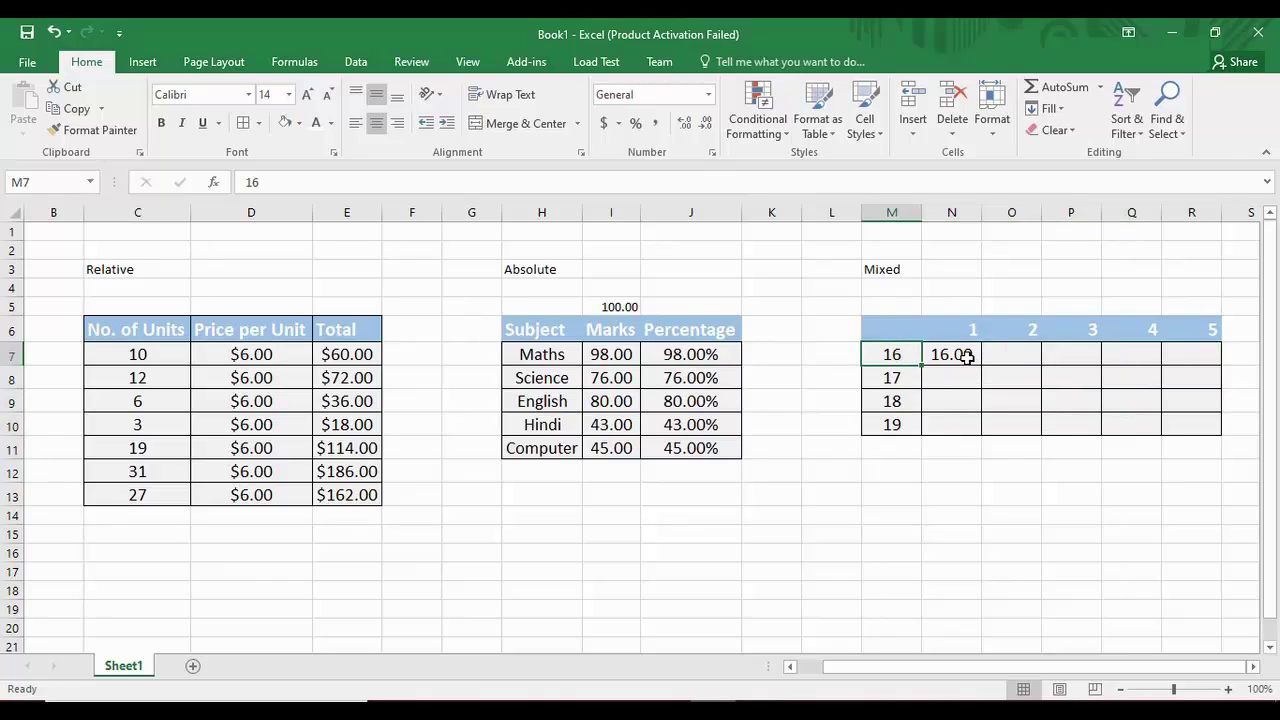
Fill the N7 formula down through N10 and auto-fit the width of column N.
{"action": "left_click", "coordinate": [967, 357]}
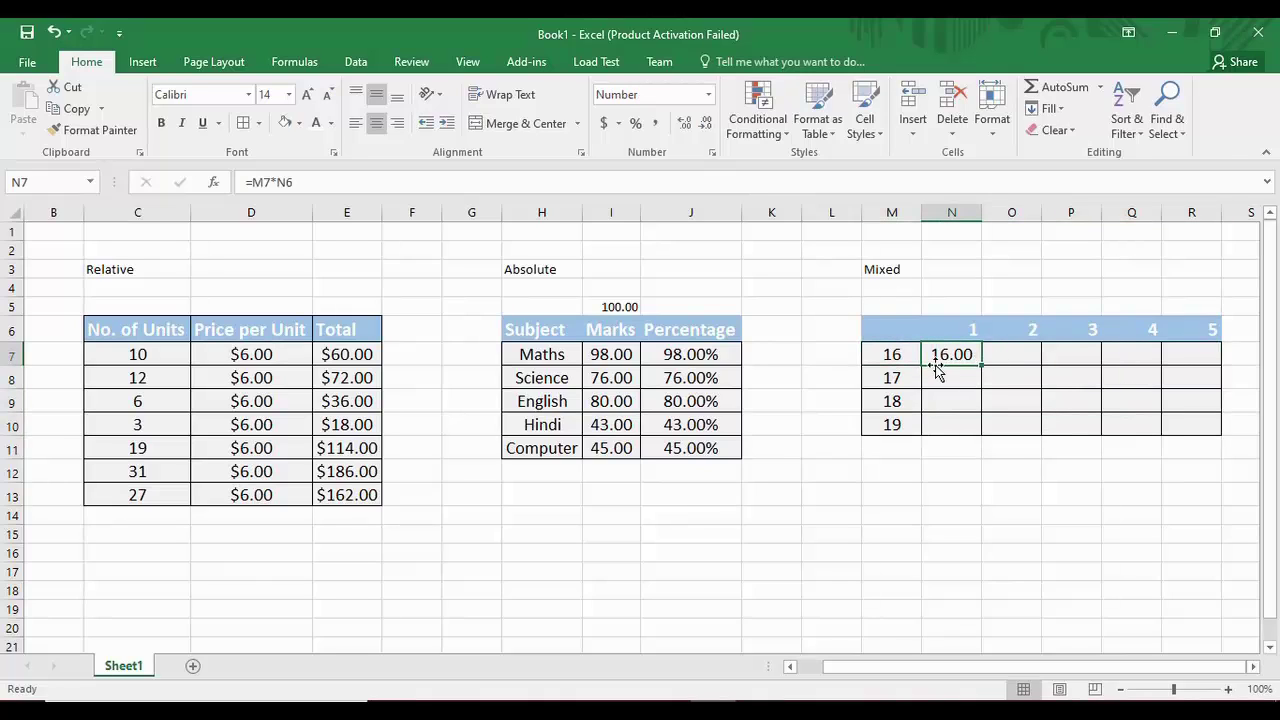
{"action": "left_click_drag", "start_coordinate": [981, 366], "coordinate": [983, 437]}
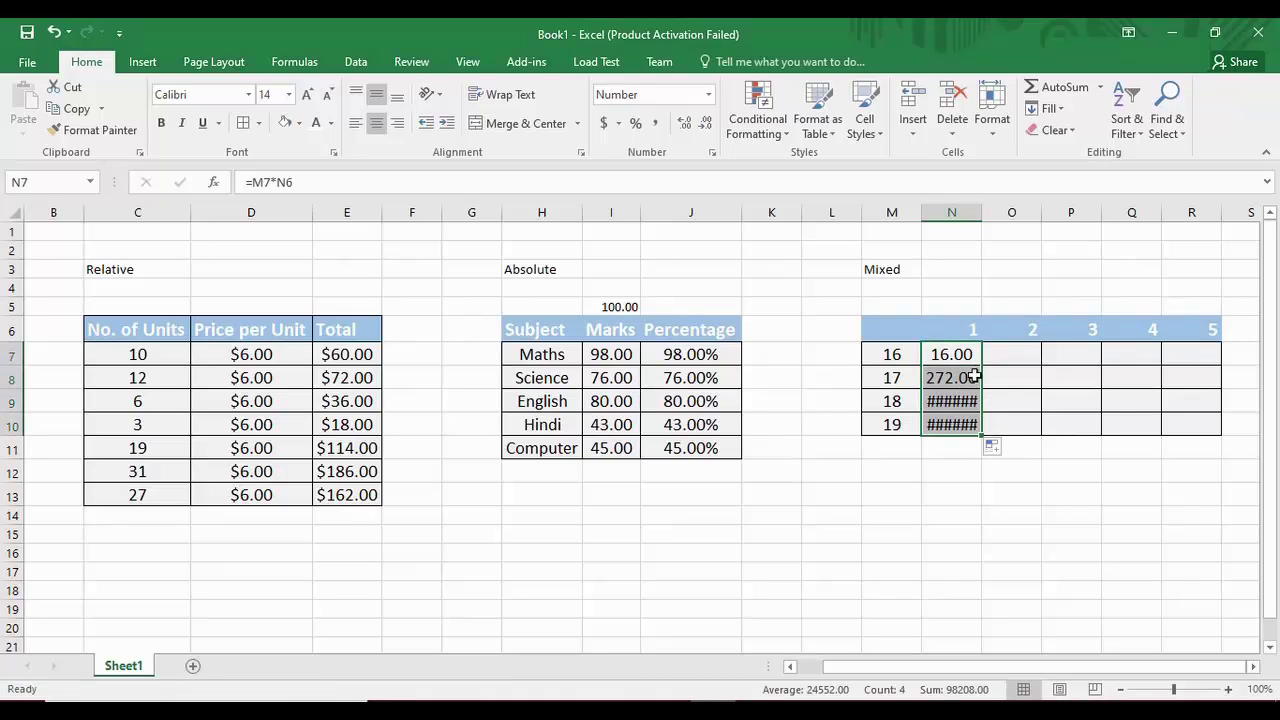
{"action": "left_click", "coordinate": [941, 211]}
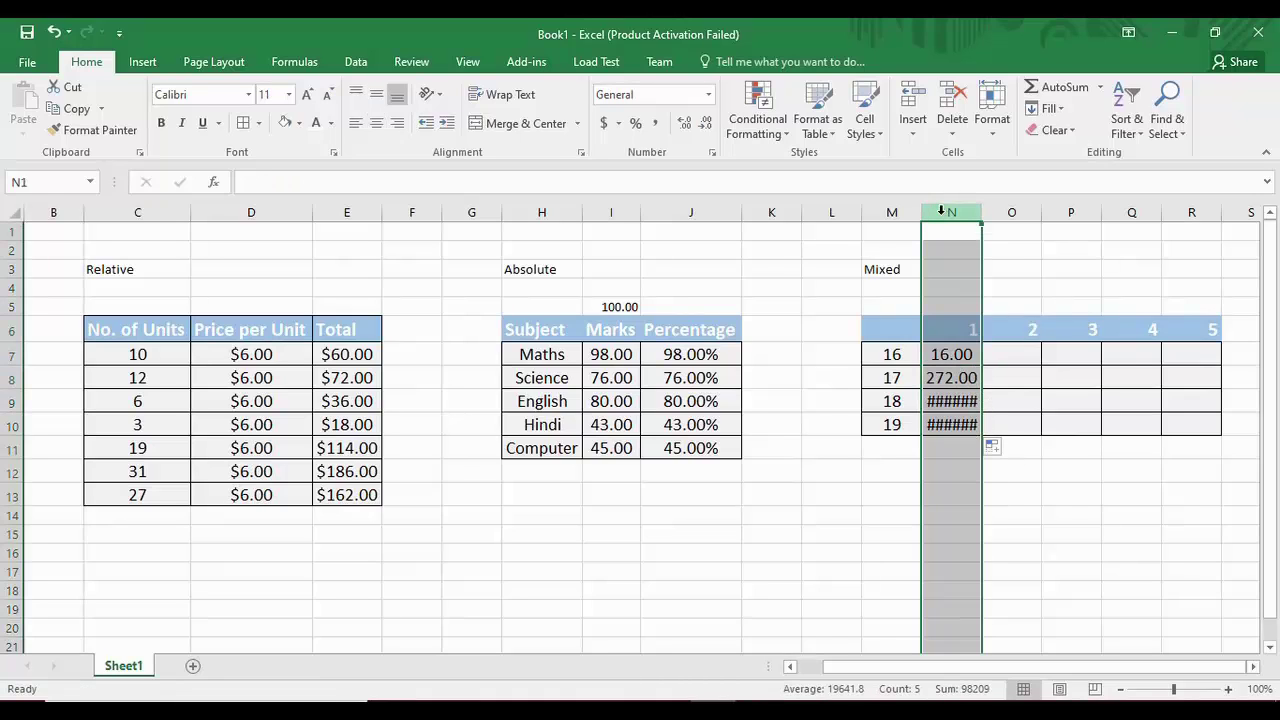
{"action": "double_click", "coordinate": [982, 210]}
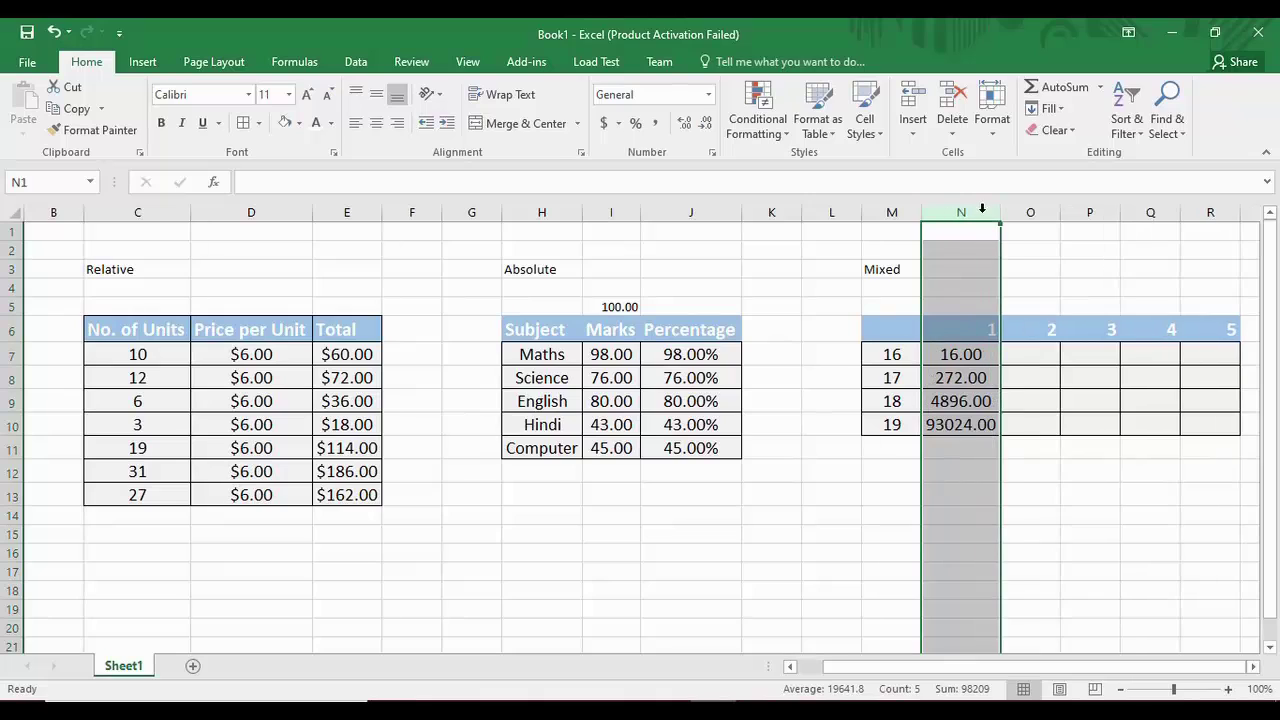
{"action": "left_click", "coordinate": [1020, 278]}
Compare the formulas in N7, N8 and N9 with the numbers in column M and the multipliers in row 6.
{"action": "left_click", "coordinate": [985, 400]}
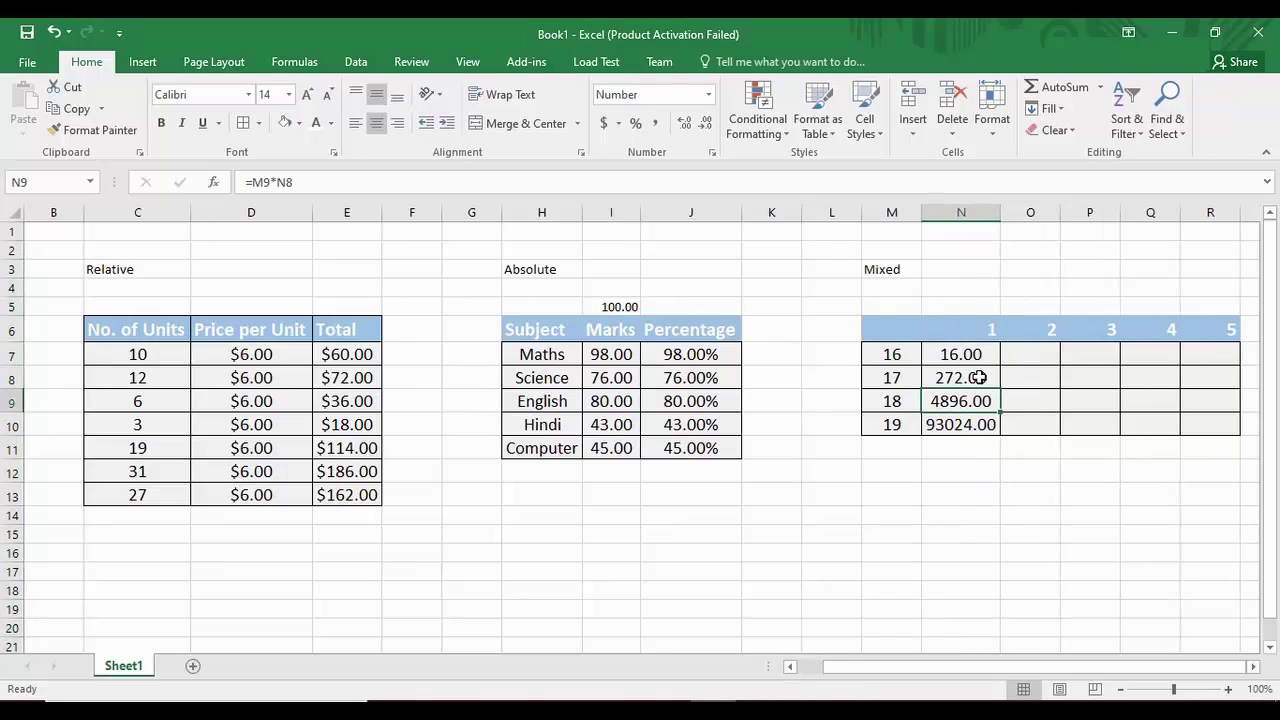
{"action": "left_click", "coordinate": [978, 377]}
{"action": "left_click", "coordinate": [971, 354]}
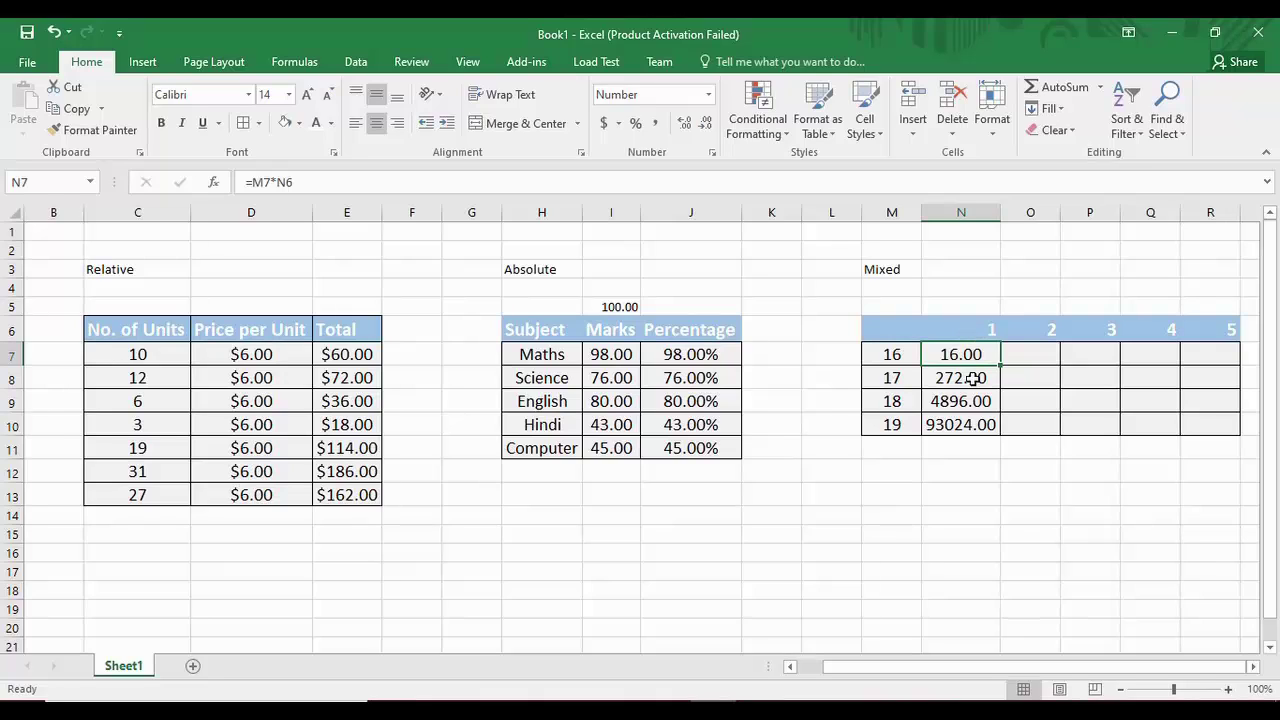
{"action": "left_click", "coordinate": [972, 378]}
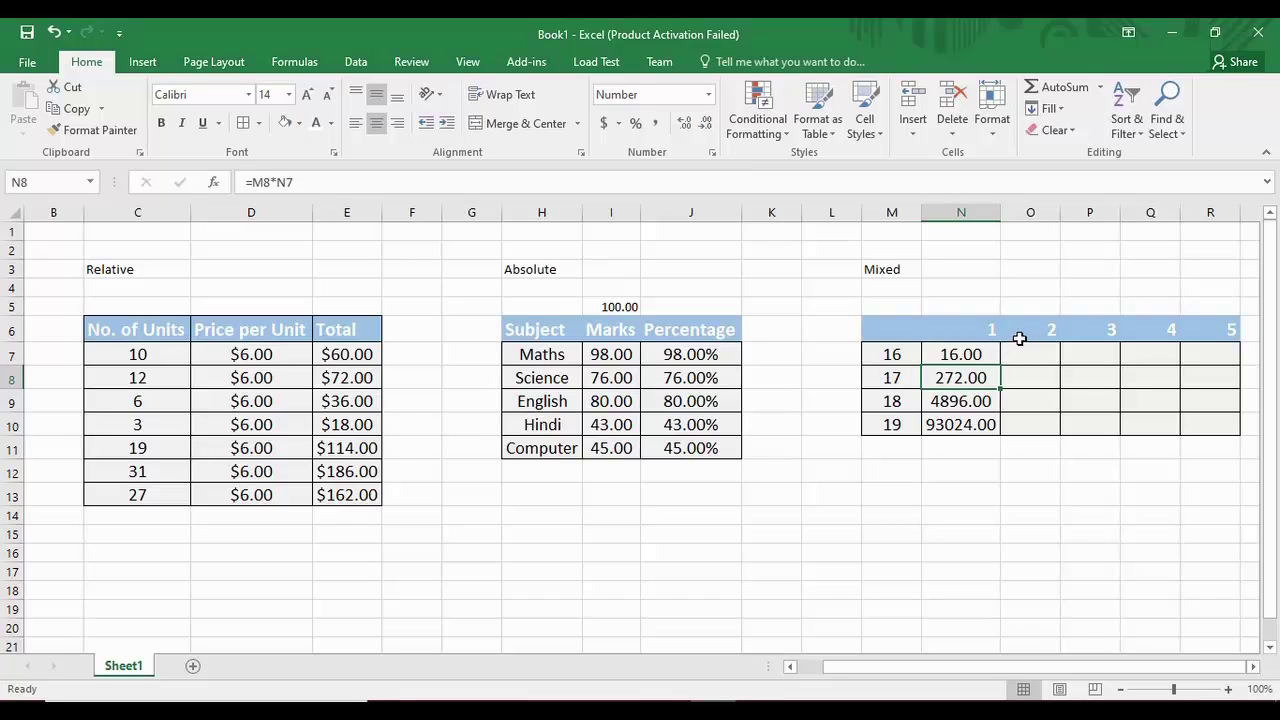
{"action": "left_click", "coordinate": [977, 356]}
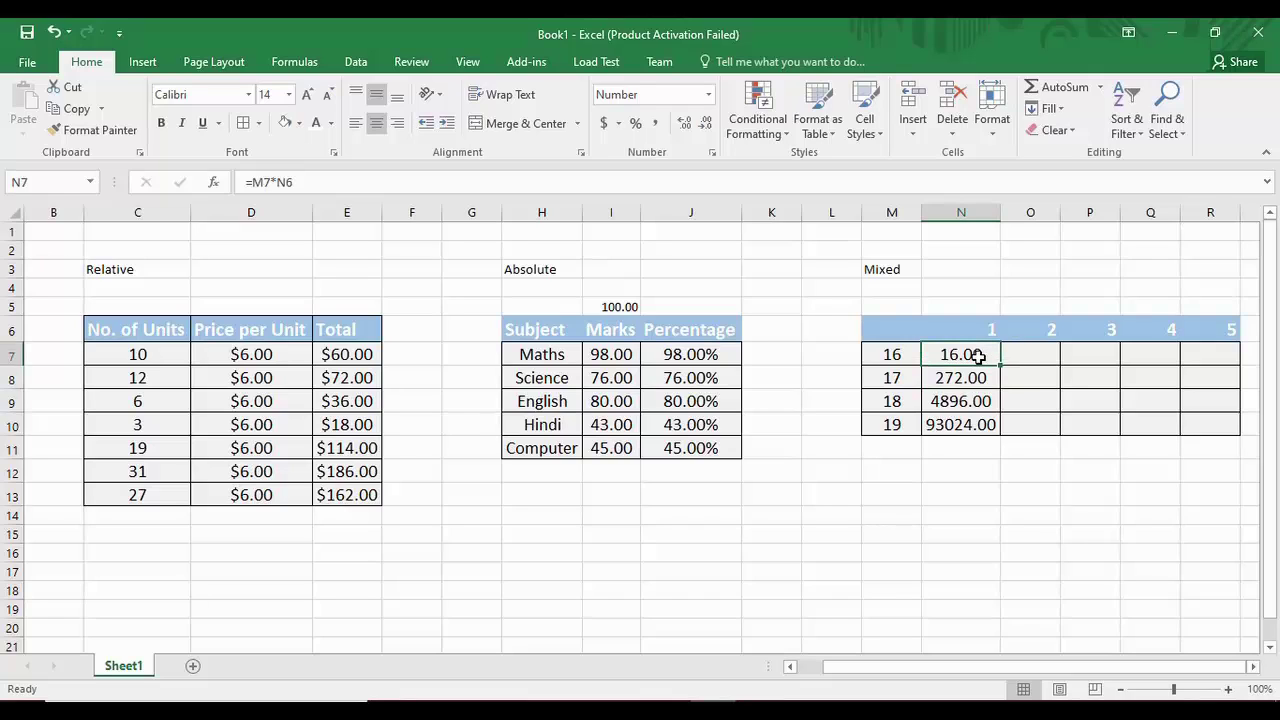
{"action": "left_click", "coordinate": [900, 374]}
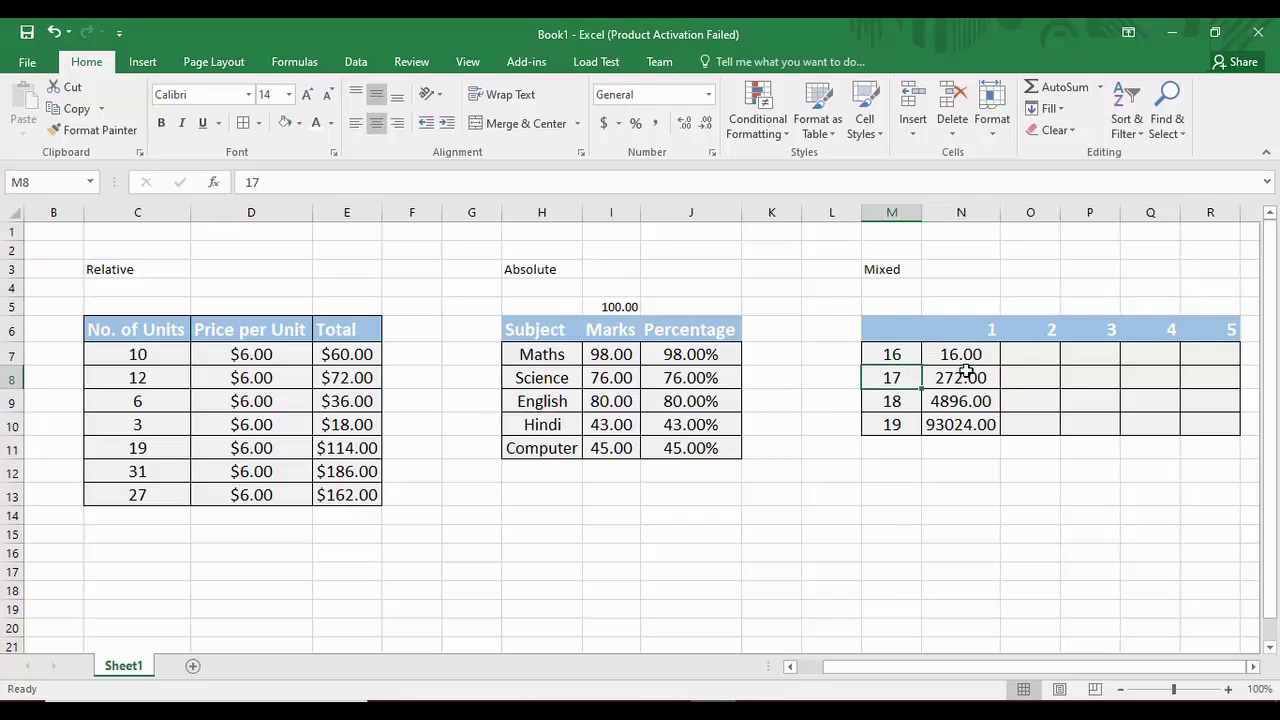
{"action": "left_click", "coordinate": [971, 352]}
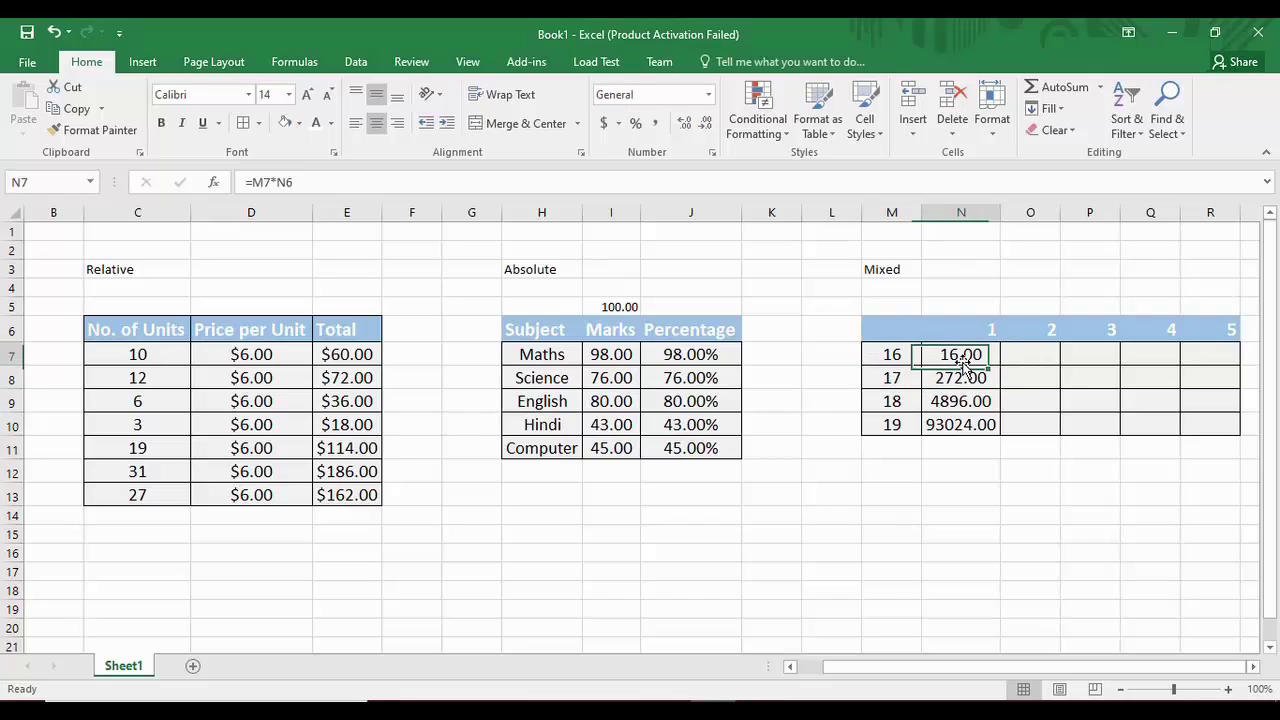
{"action": "left_click", "coordinate": [895, 388]}
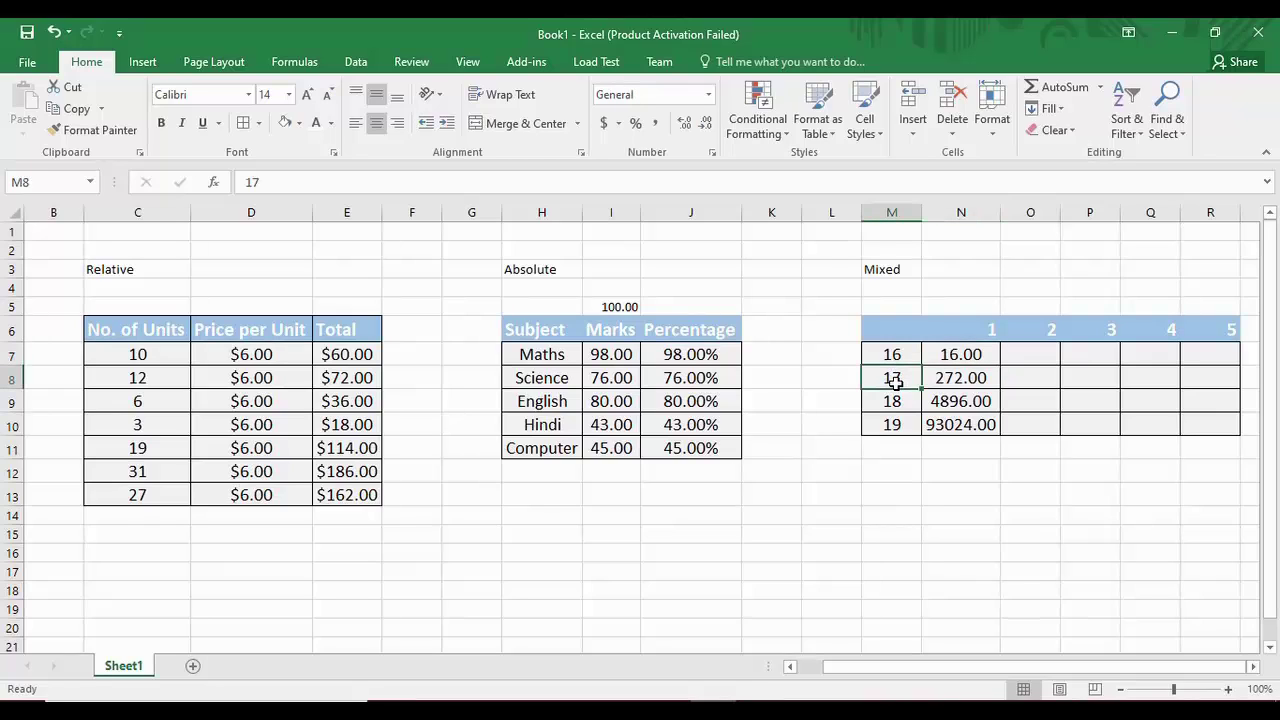
{"action": "left_click", "coordinate": [977, 339]}
{"action": "left_click", "coordinate": [972, 355]}
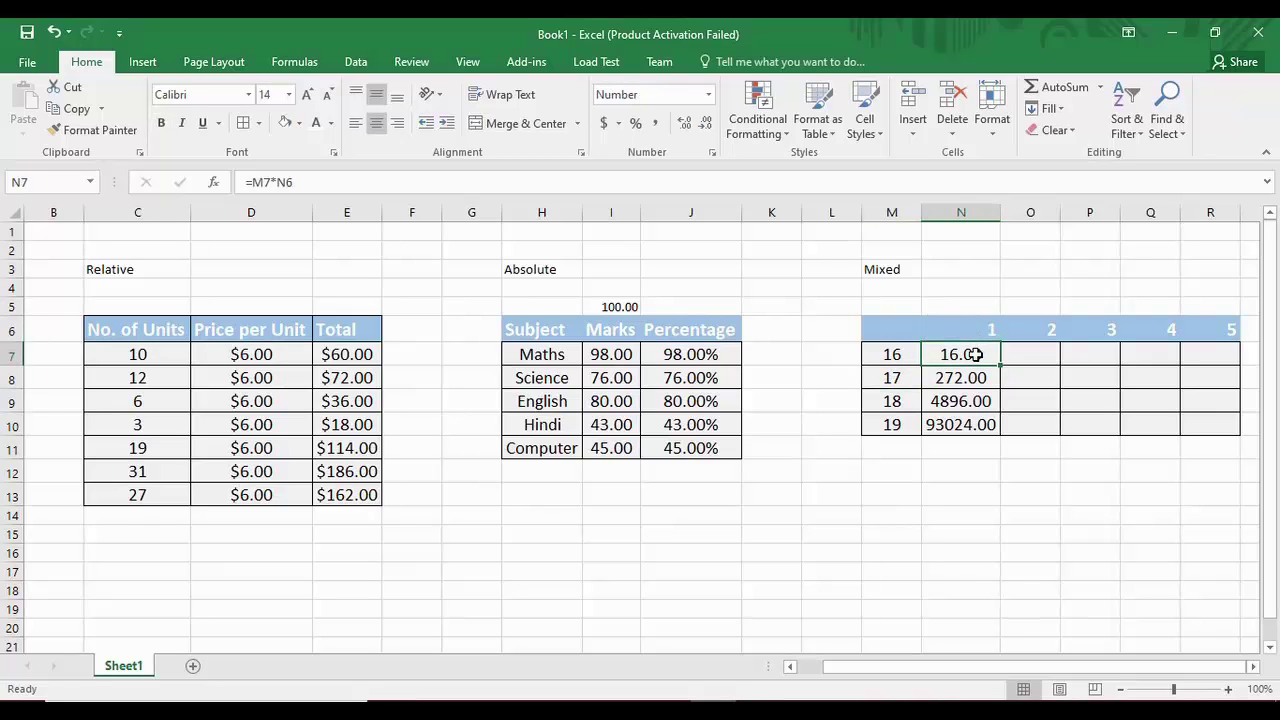
{"action": "left_click", "coordinate": [975, 378]}
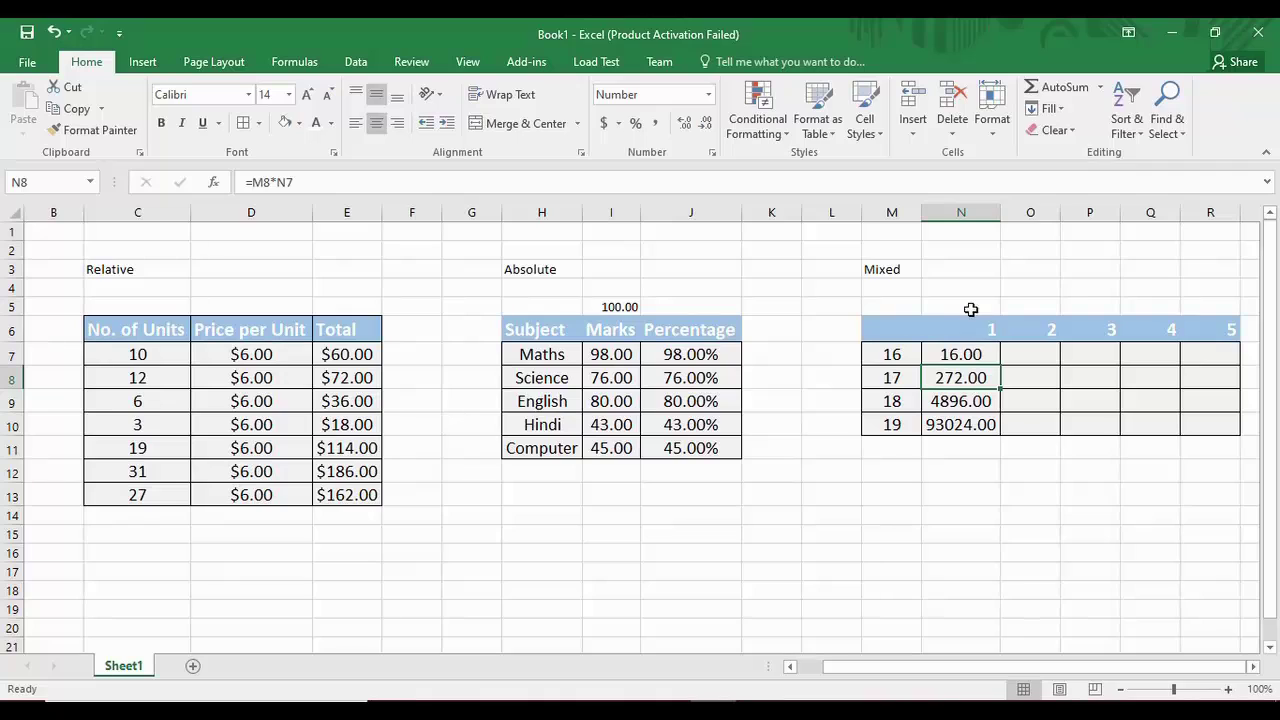
{"action": "left_click", "coordinate": [960, 213]}
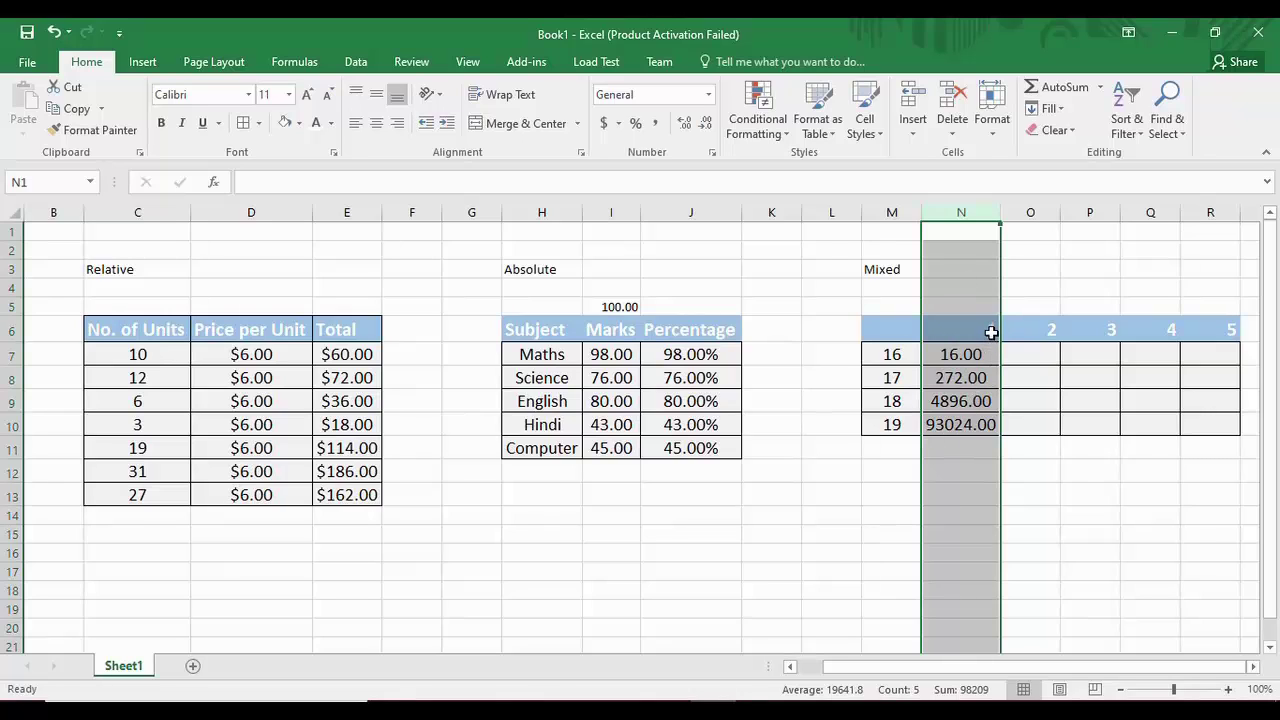
{"action": "left_click", "coordinate": [1040, 213]}
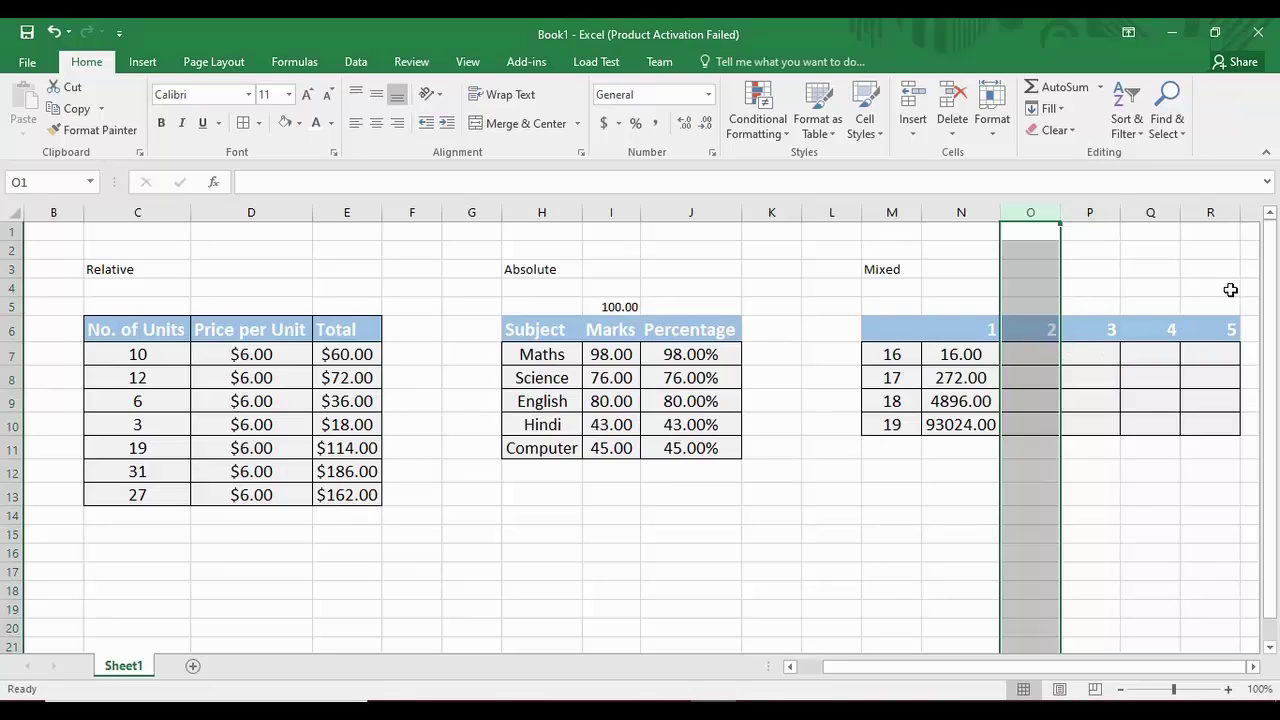
{"action": "left_click", "coordinate": [972, 356]}
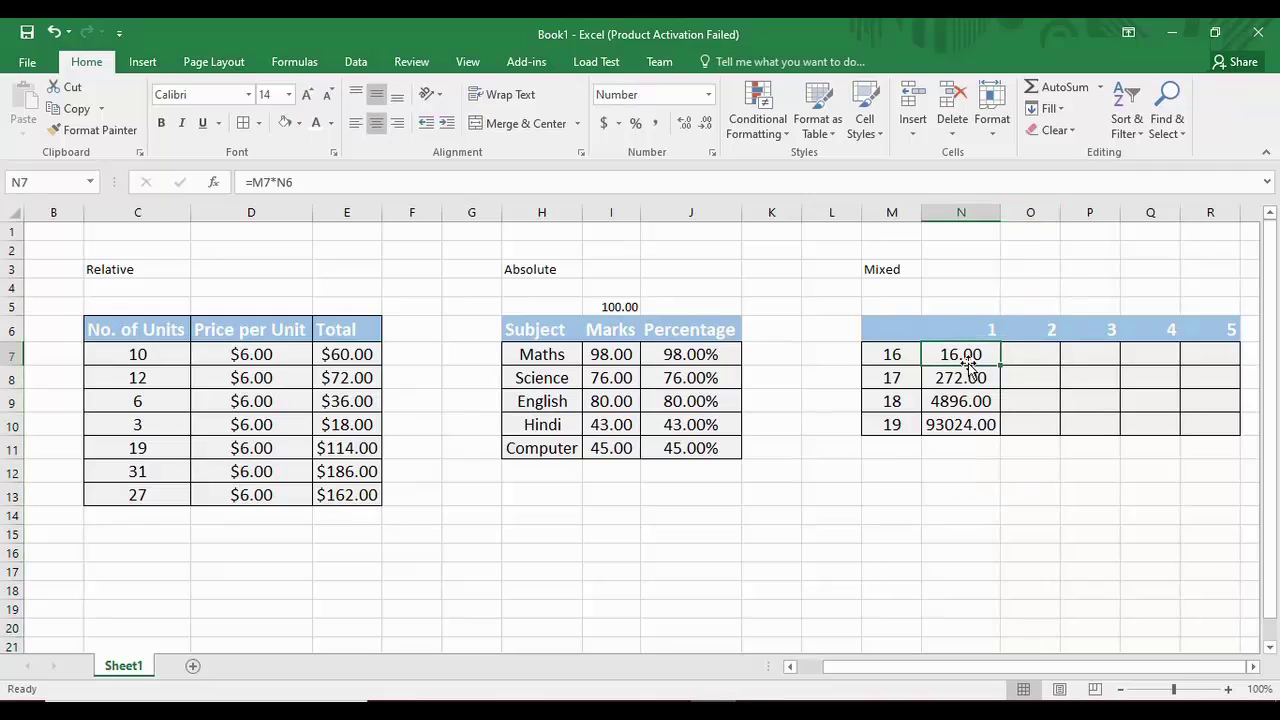
{"action": "type", "text": "="}
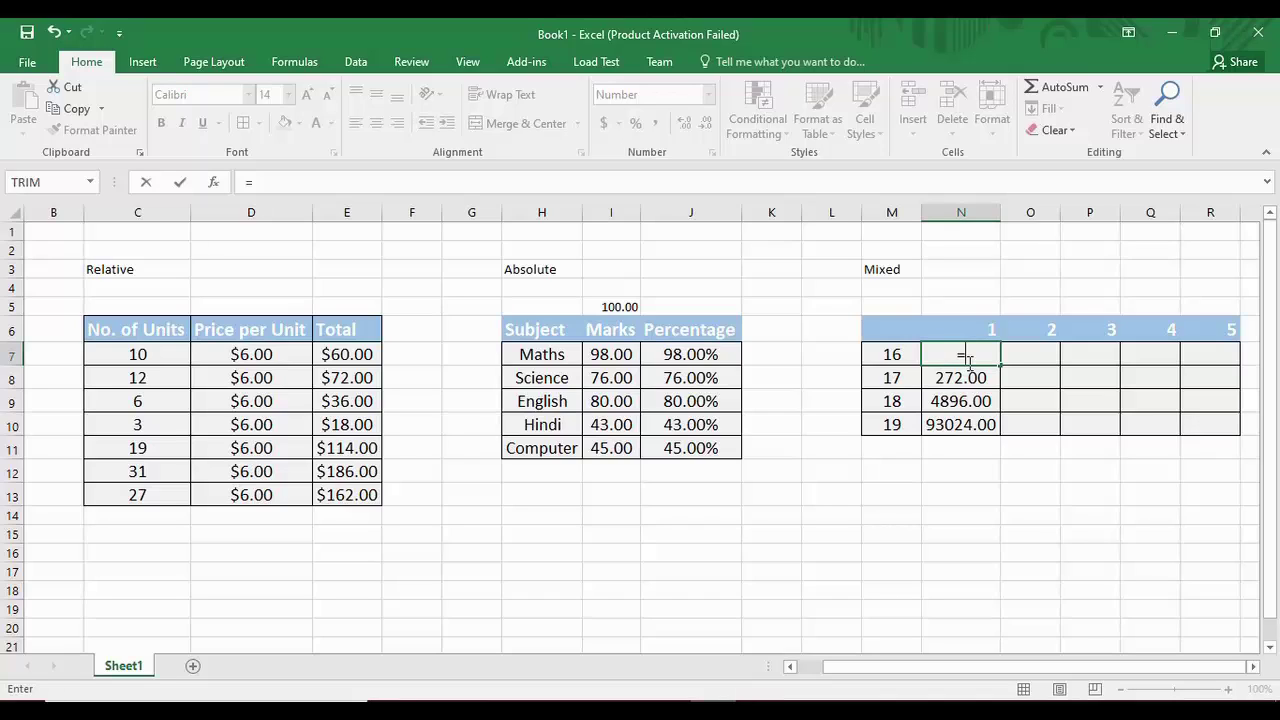
{"action": "type", "text": "M"}
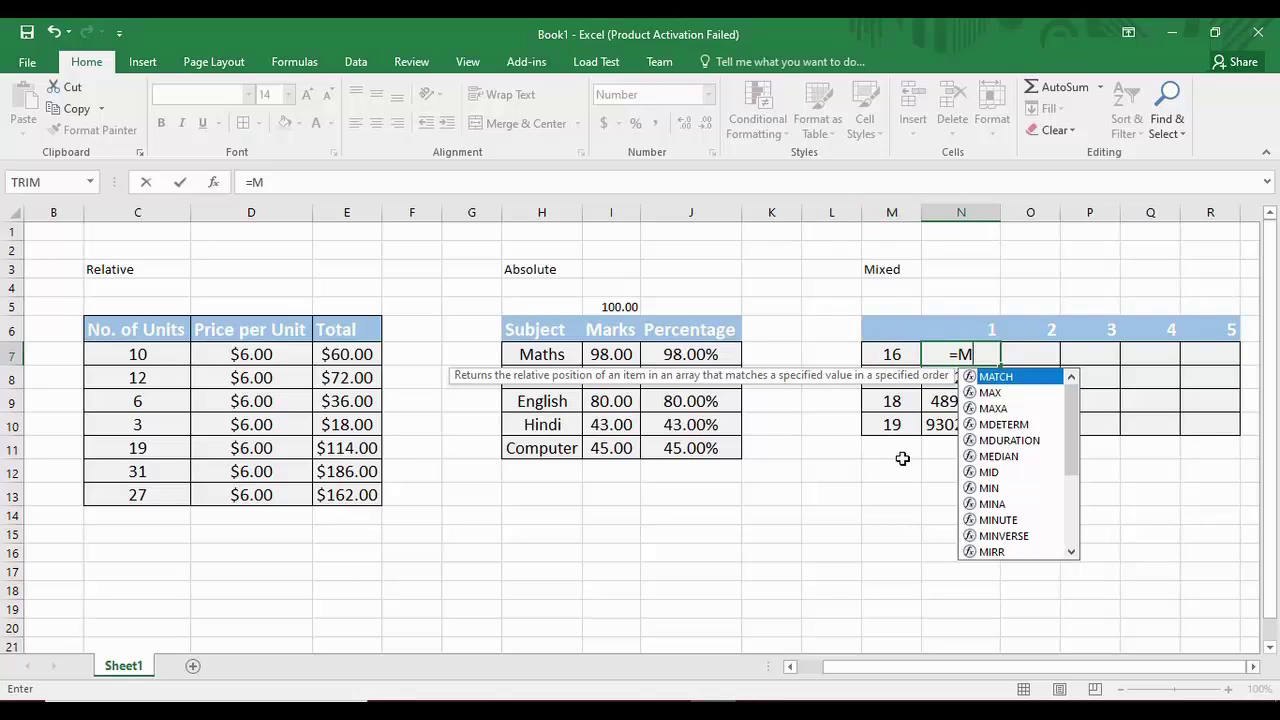
{"action": "key", "text": "Left"}
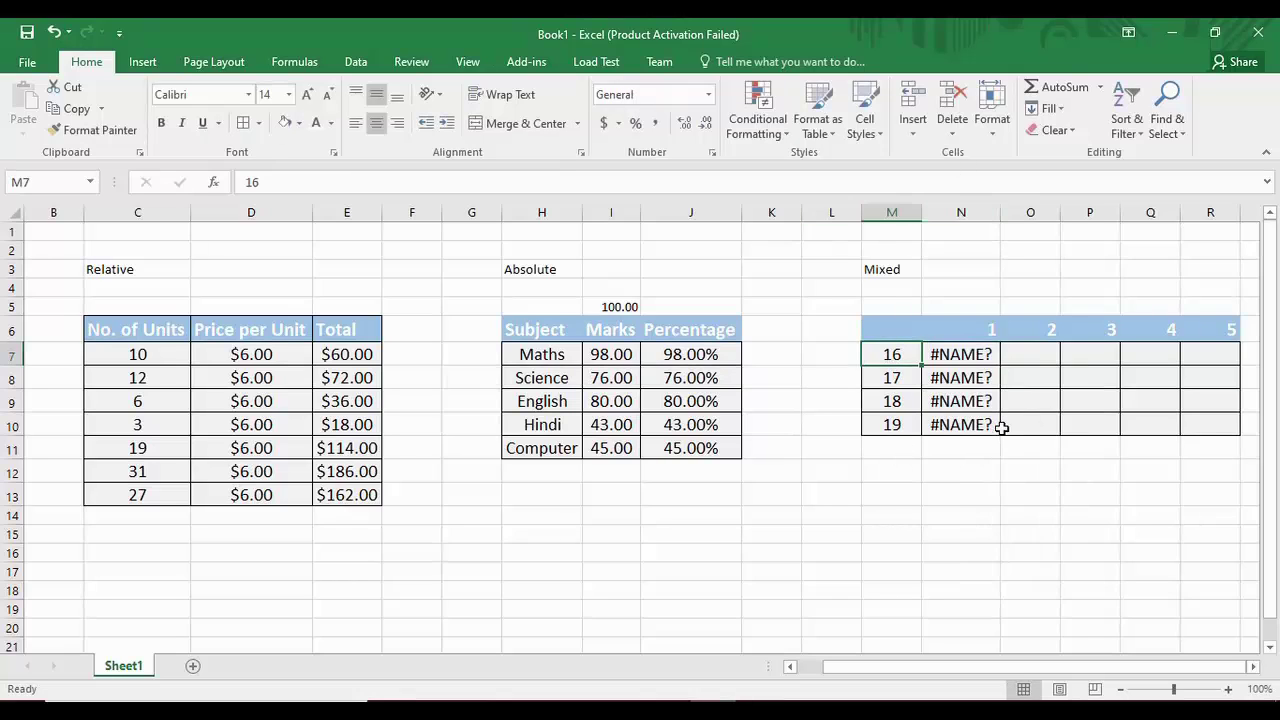
Replace the formula in N7 of the Mixed table with =$M7*N$6, locking column M and row 6.
{"action": "left_click", "coordinate": [978, 352]}
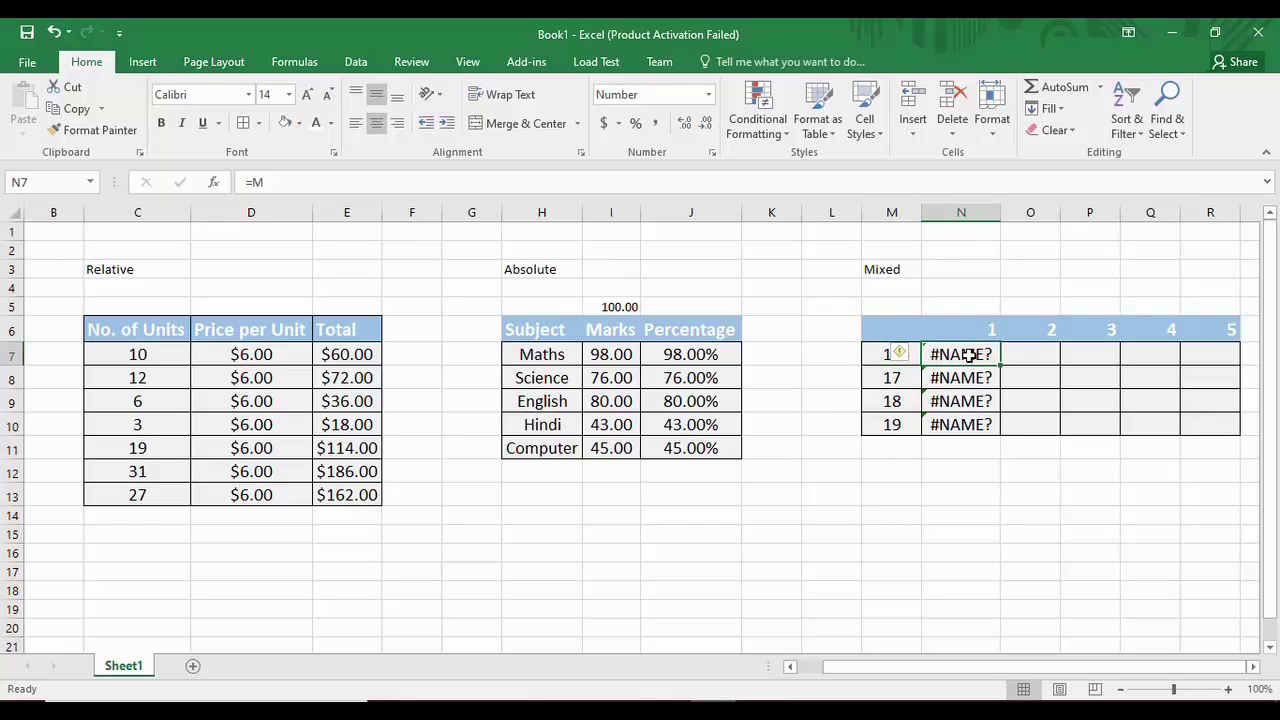
{"action": "type", "text": "="}
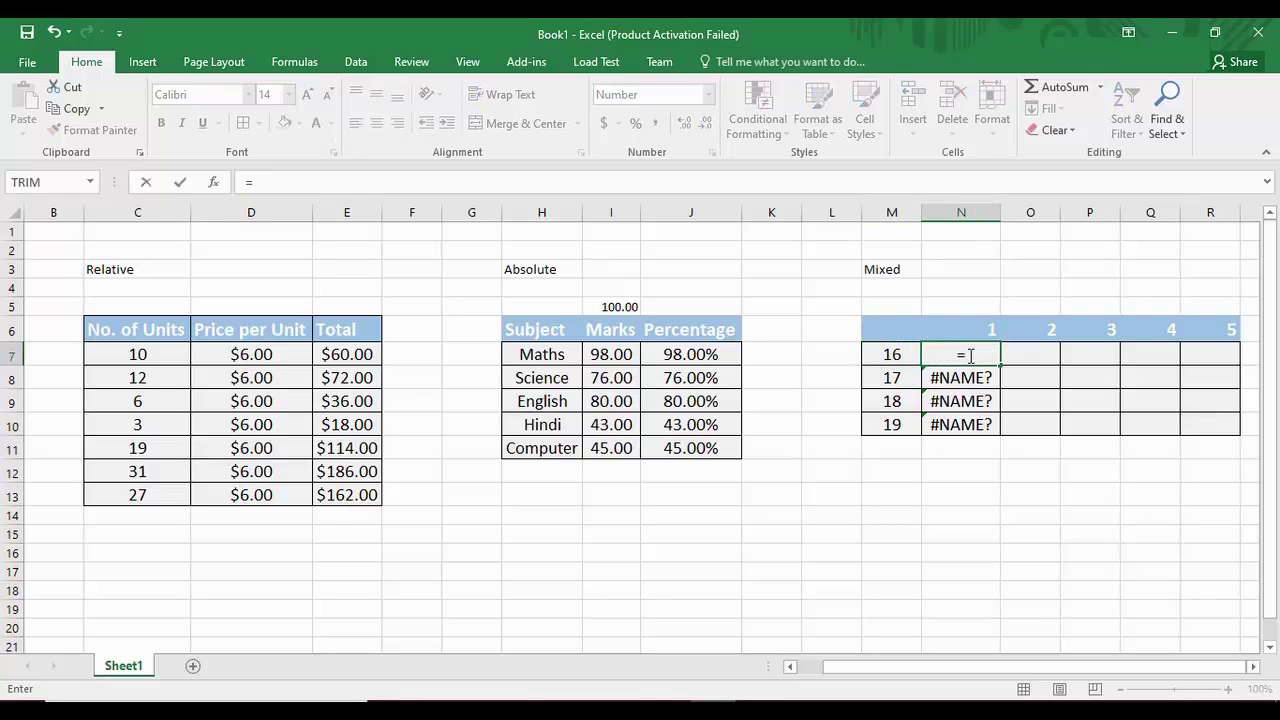
{"action": "type", "text": "$M"}
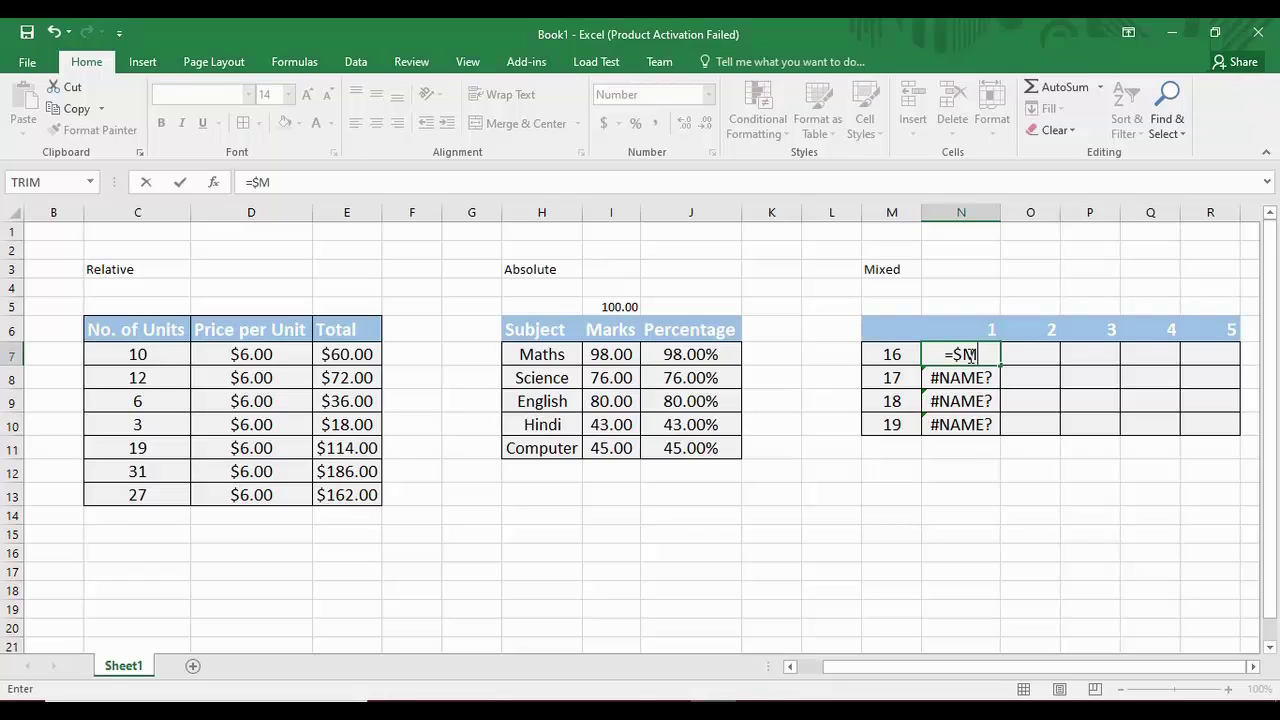
{"action": "type", "text": "7*"}
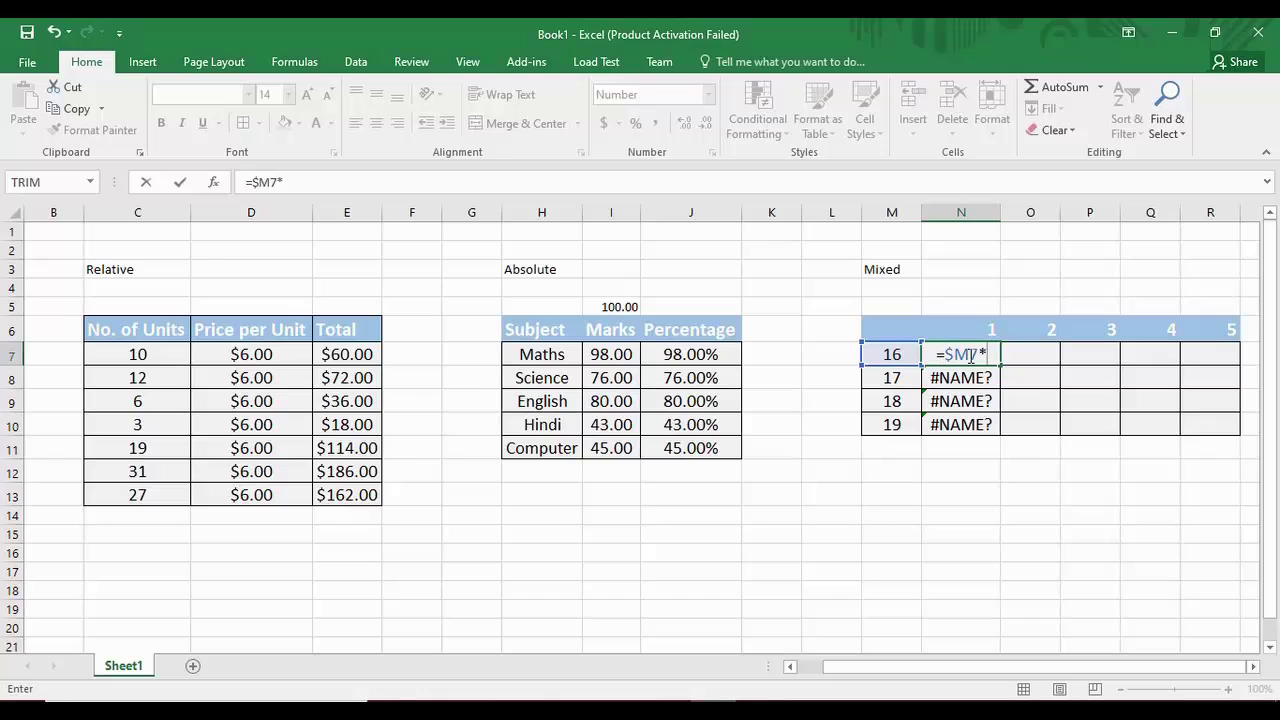
{"action": "type", "text": "N"}
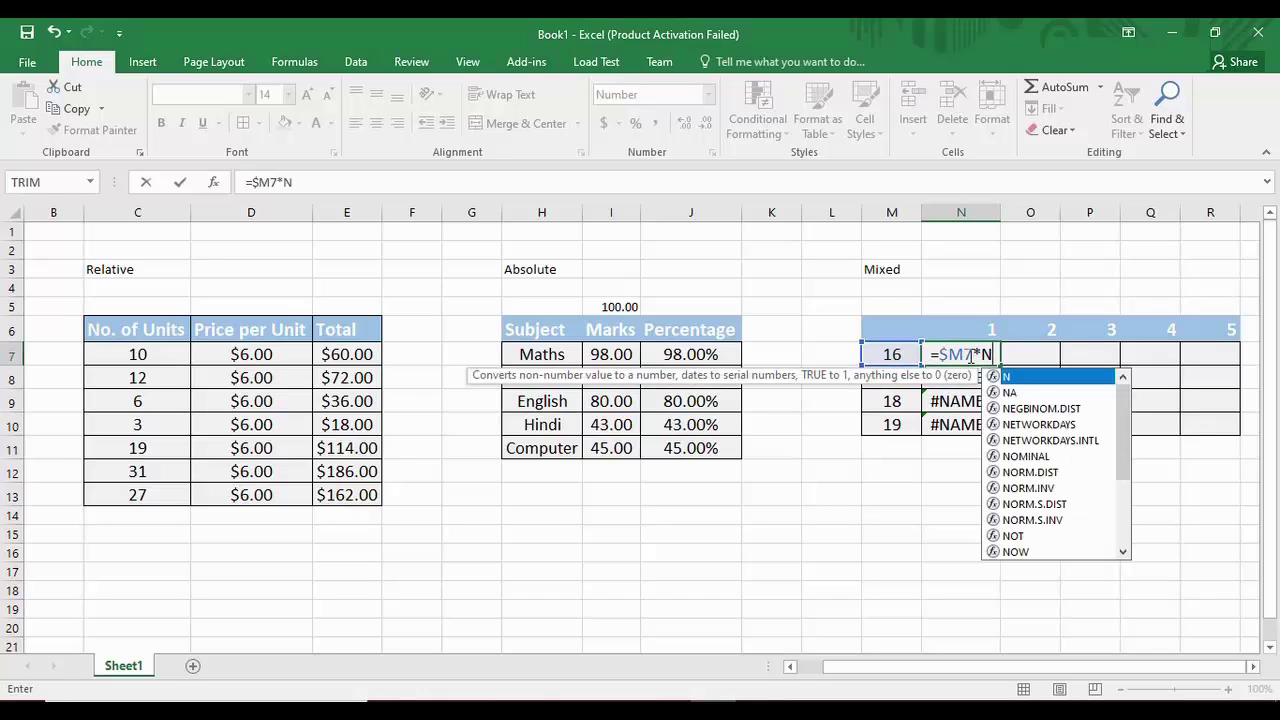
{"action": "type", "text": "$"}
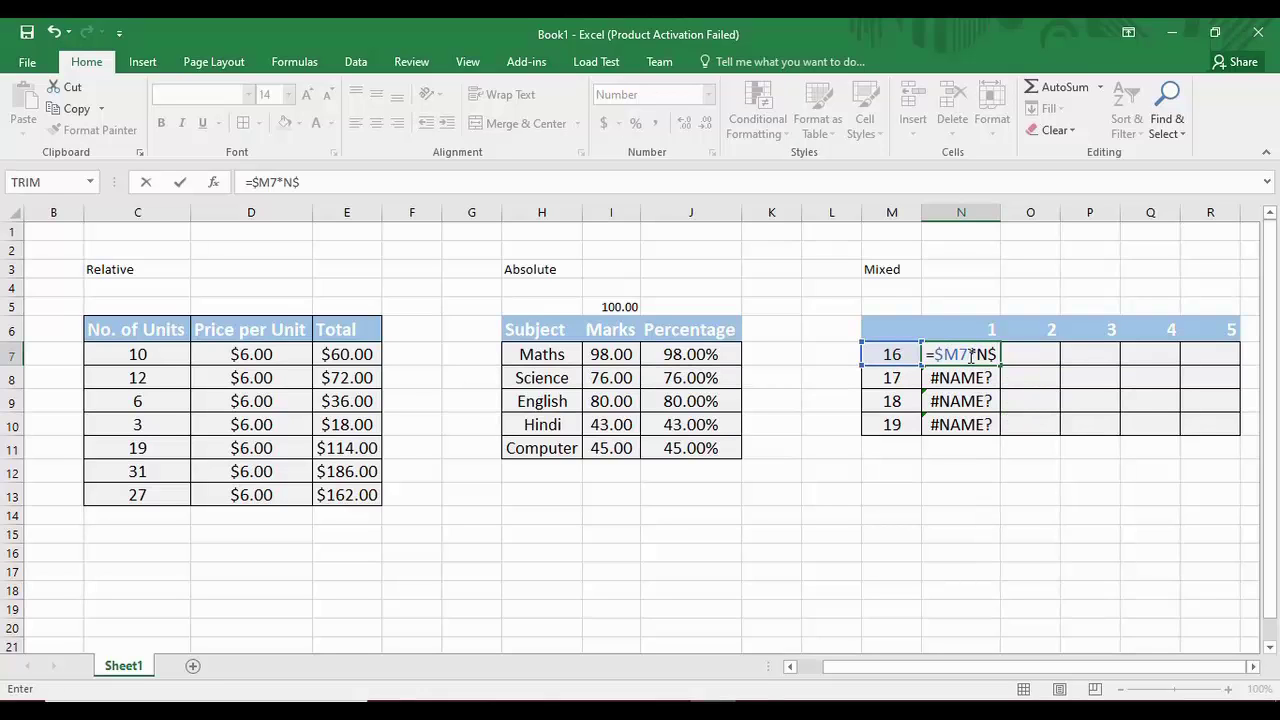
{"action": "type", "text": "6"}
{"action": "key", "text": "Return"}
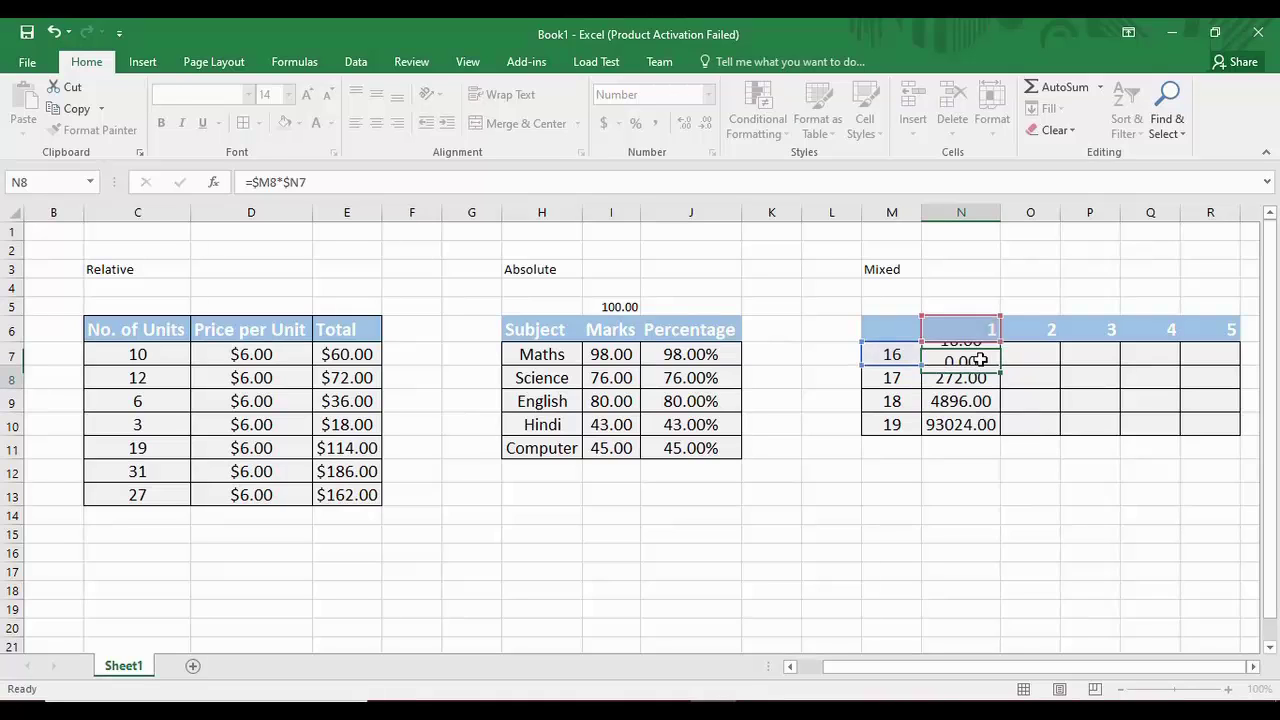
Fill the mixed-reference formula from N7 down through N10.
{"action": "left_click", "coordinate": [980, 354]}
{"action": "left_click_drag", "start_coordinate": [1001, 369], "coordinate": [1006, 440]}
{"action": "left_click", "coordinate": [982, 477]}
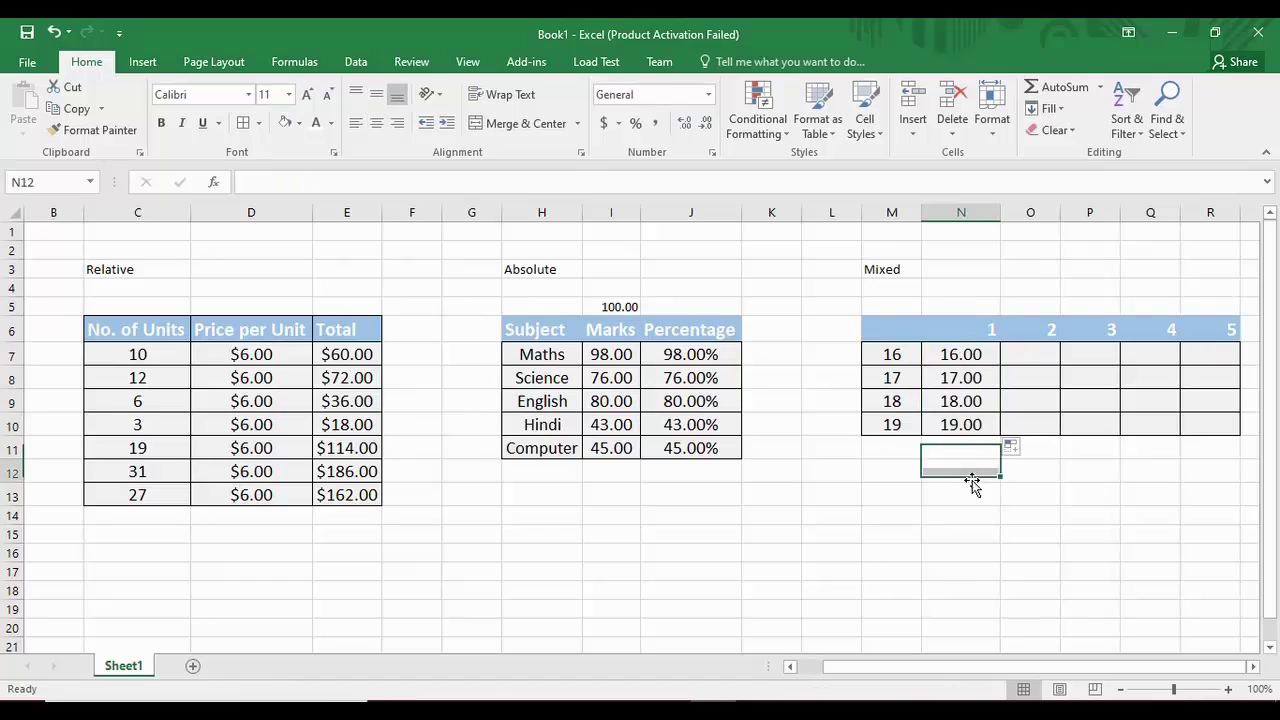
Fill the N7 formula across to R7 and check the resulting formulas in O7 through R7.
{"action": "left_click", "coordinate": [993, 357]}
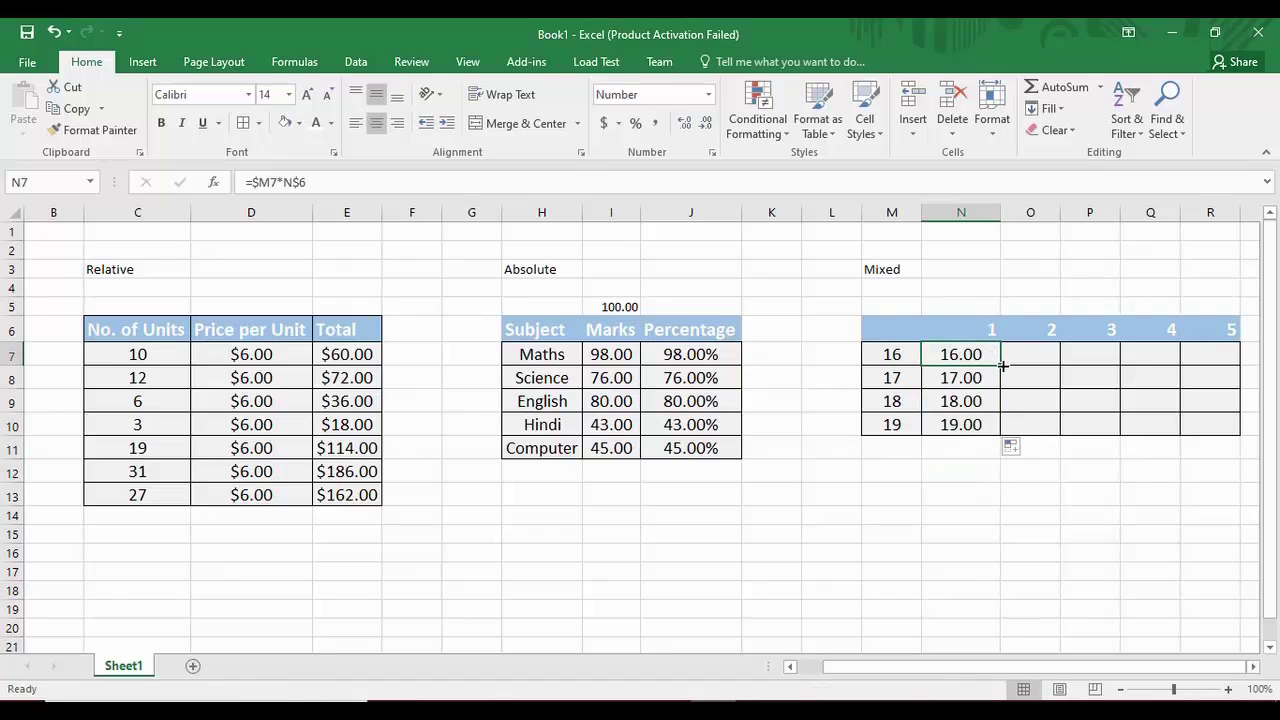
{"action": "left_click_drag", "start_coordinate": [1000, 366], "coordinate": [1235, 430]}
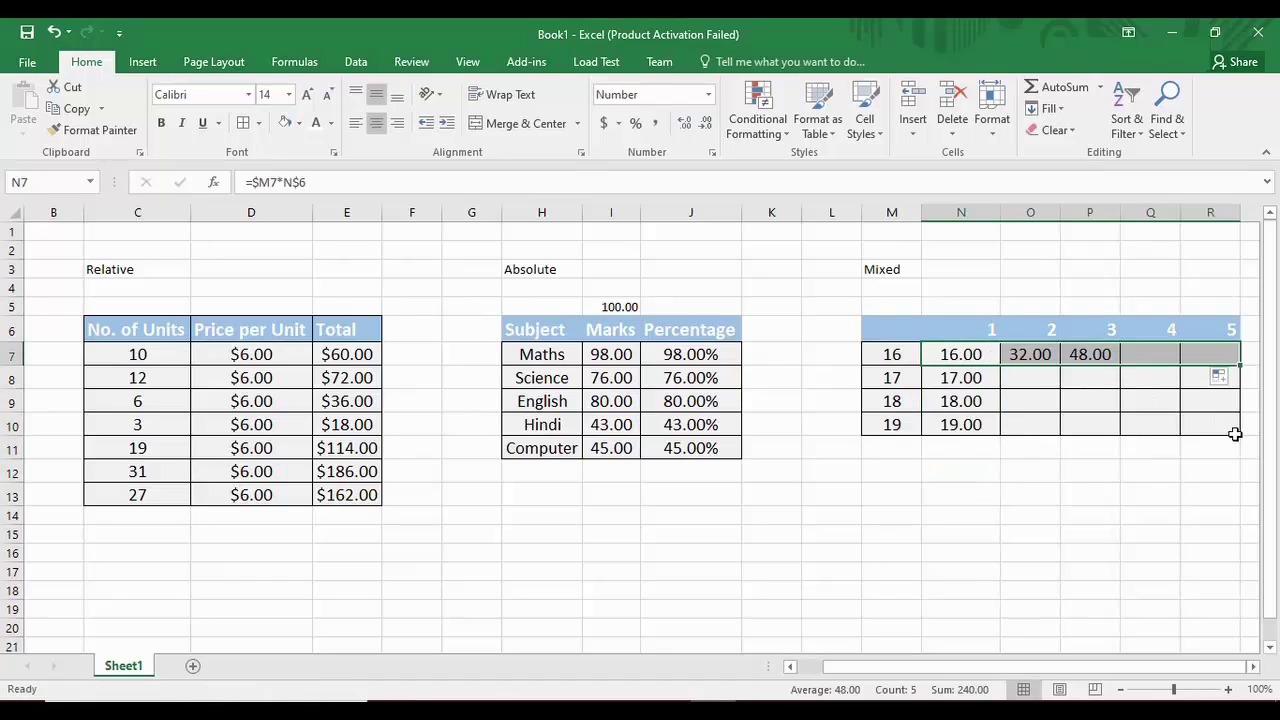
{"action": "left_click", "coordinate": [1031, 495]}
{"action": "left_click", "coordinate": [1040, 353]}
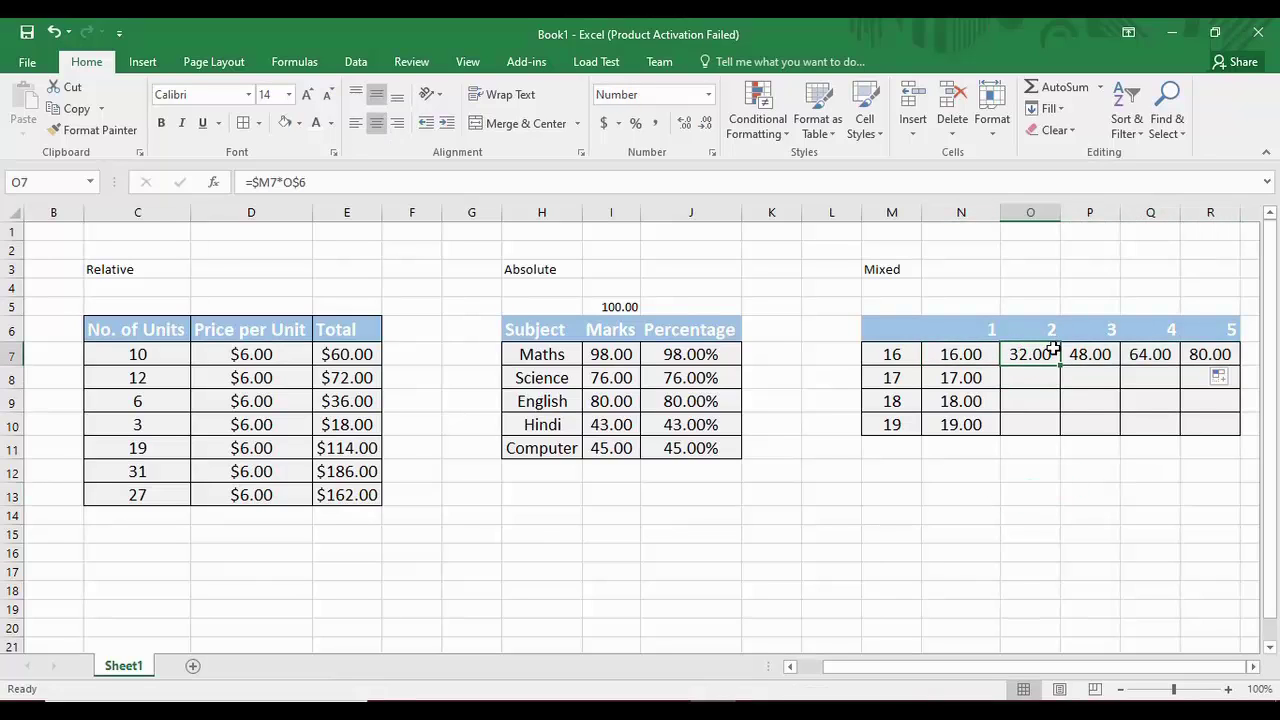
{"action": "left_click", "coordinate": [1101, 354]}
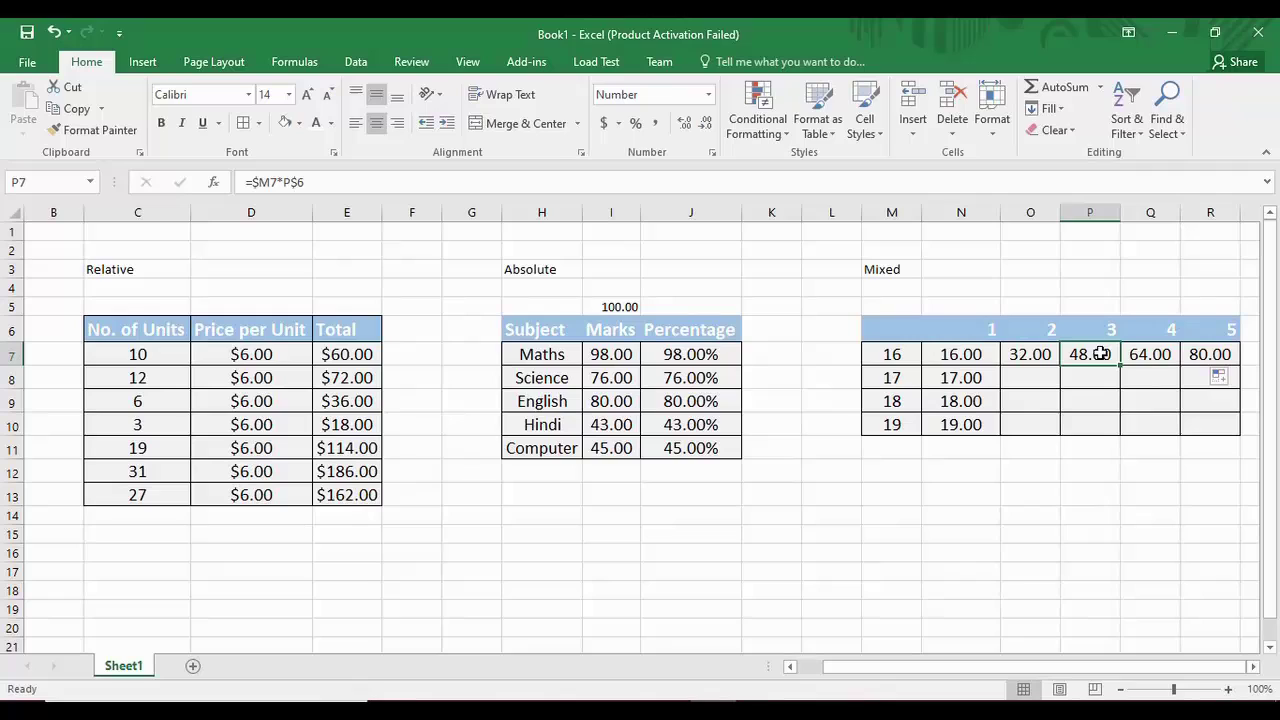
{"action": "left_click", "coordinate": [1155, 358]}
{"action": "left_click", "coordinate": [1222, 349]}
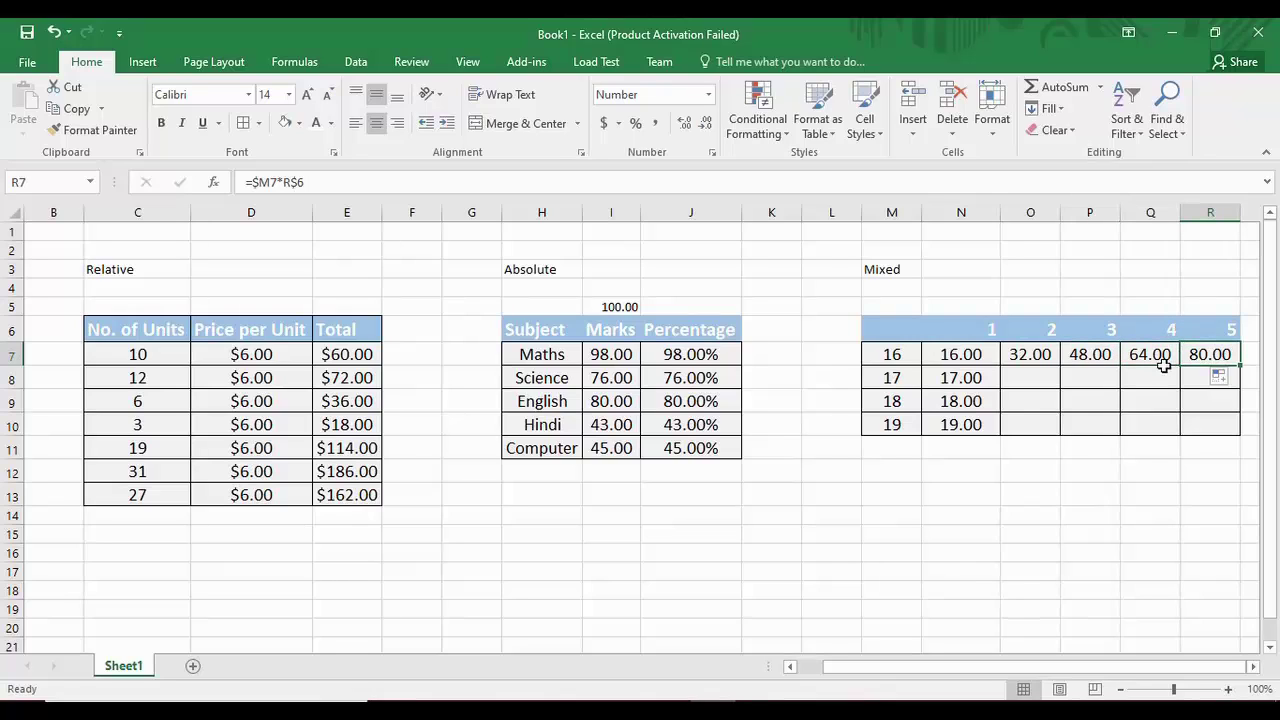
Fill the formulas in N8, N9 and N10 across to column R to complete the Mixed table.
{"action": "left_click", "coordinate": [978, 386]}
{"action": "left_click_drag", "start_coordinate": [1001, 392], "coordinate": [1216, 398]}
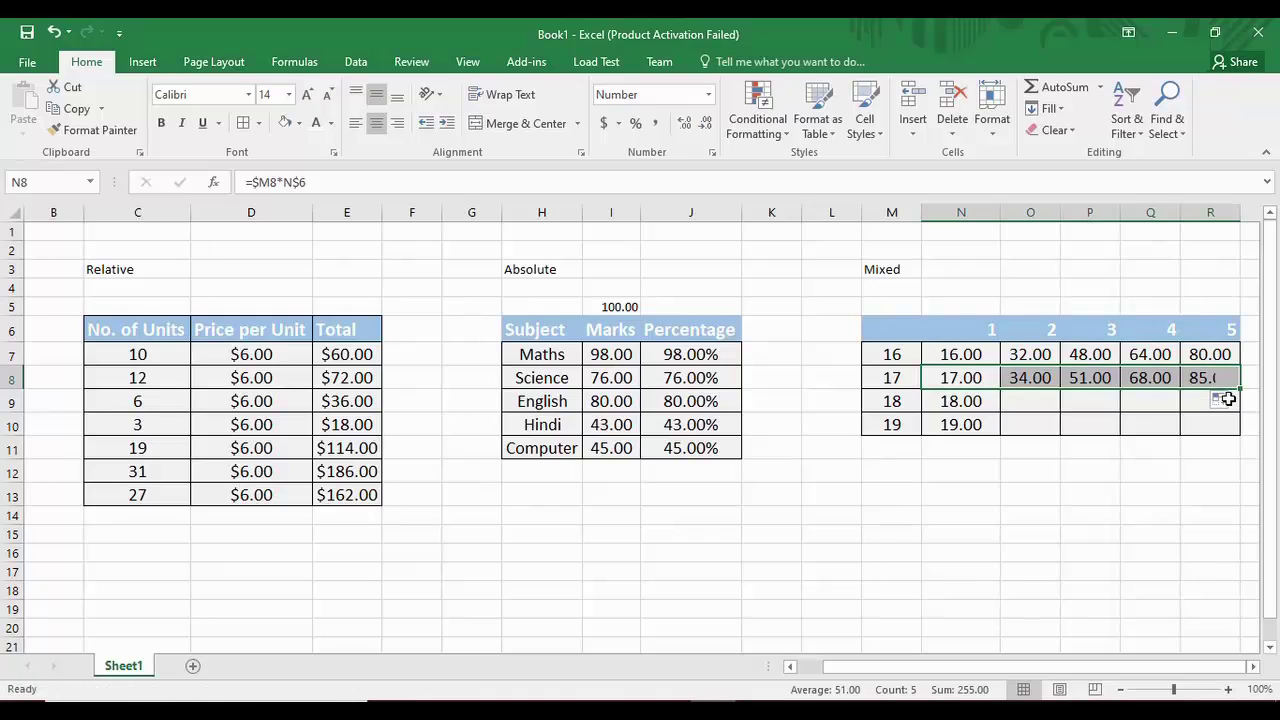
{"action": "left_click", "coordinate": [1018, 403]}
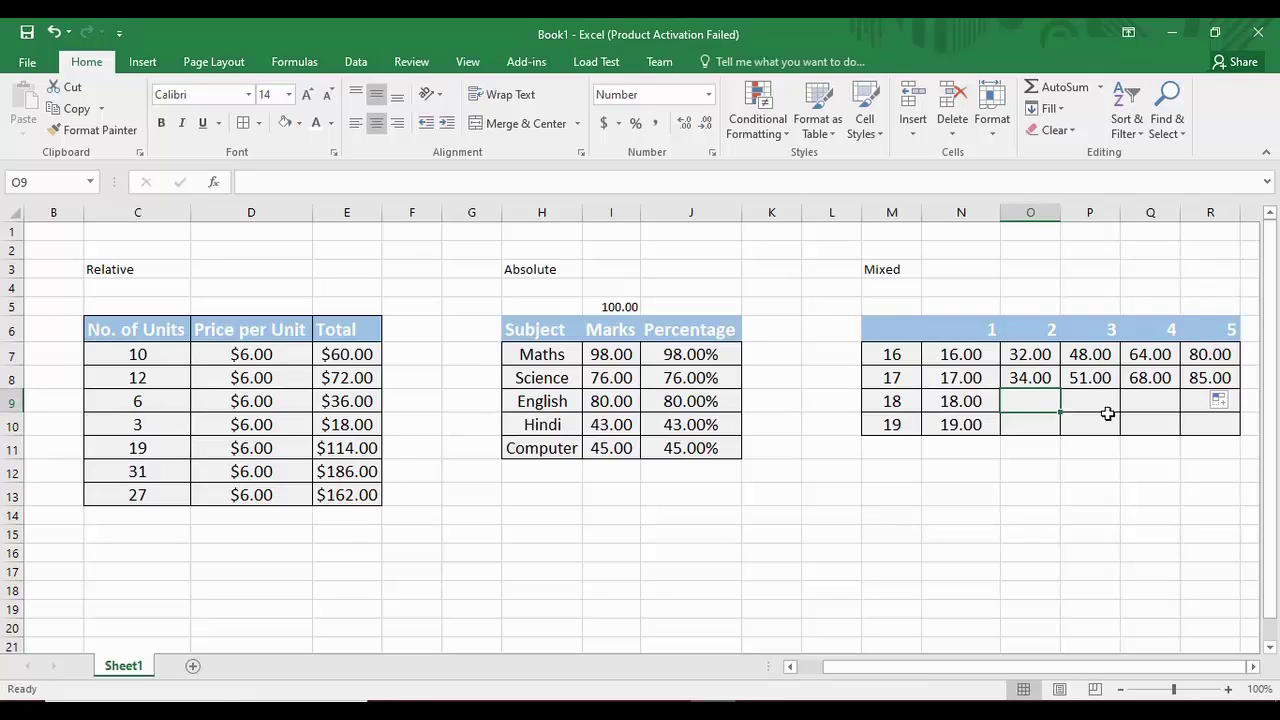
{"action": "left_click_drag", "start_coordinate": [1060, 411], "coordinate": [1240, 410]}
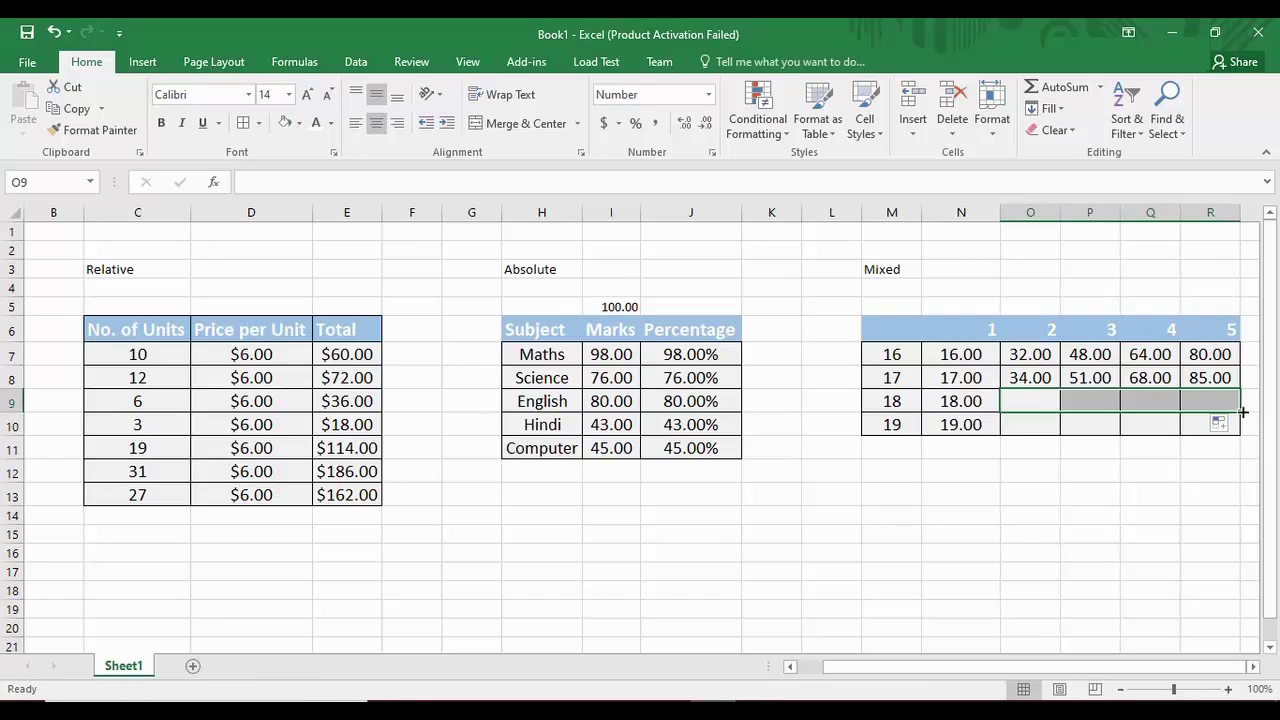
{"action": "left_click", "coordinate": [989, 401]}
{"action": "left_click_drag", "start_coordinate": [1000, 412], "coordinate": [1238, 408]}
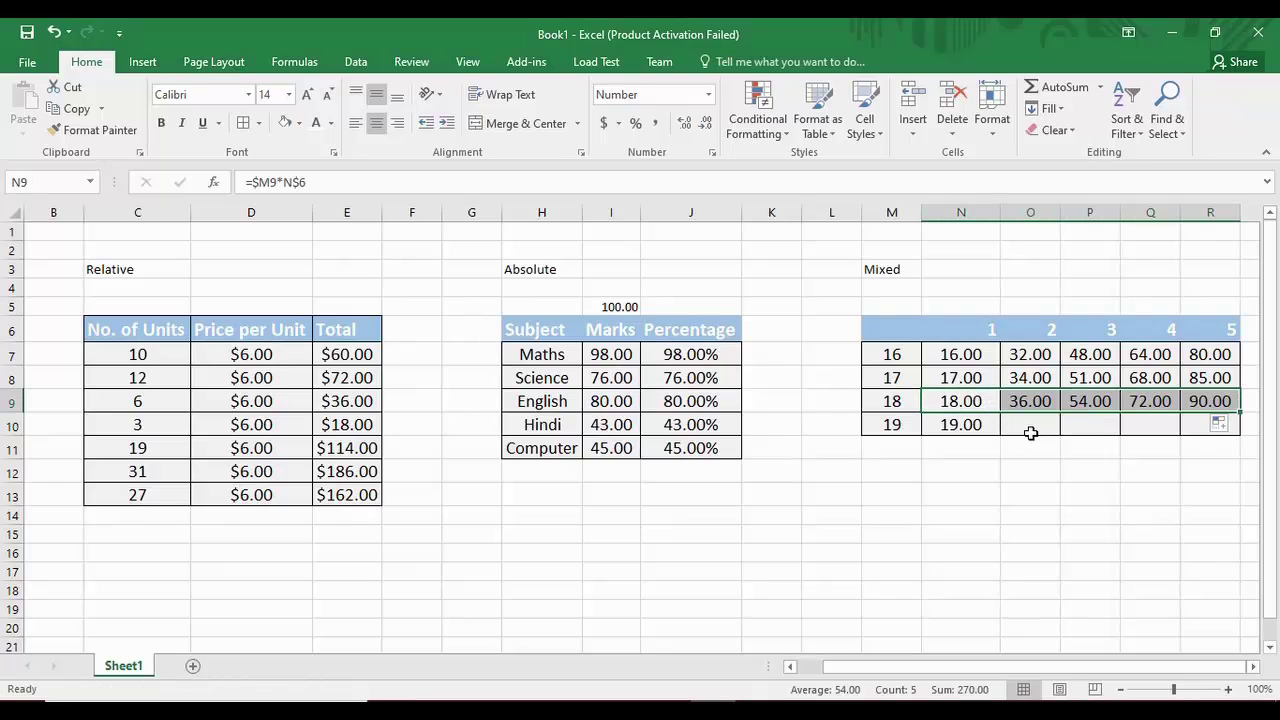
{"action": "left_click", "coordinate": [1034, 427]}
{"action": "left_click", "coordinate": [985, 424]}
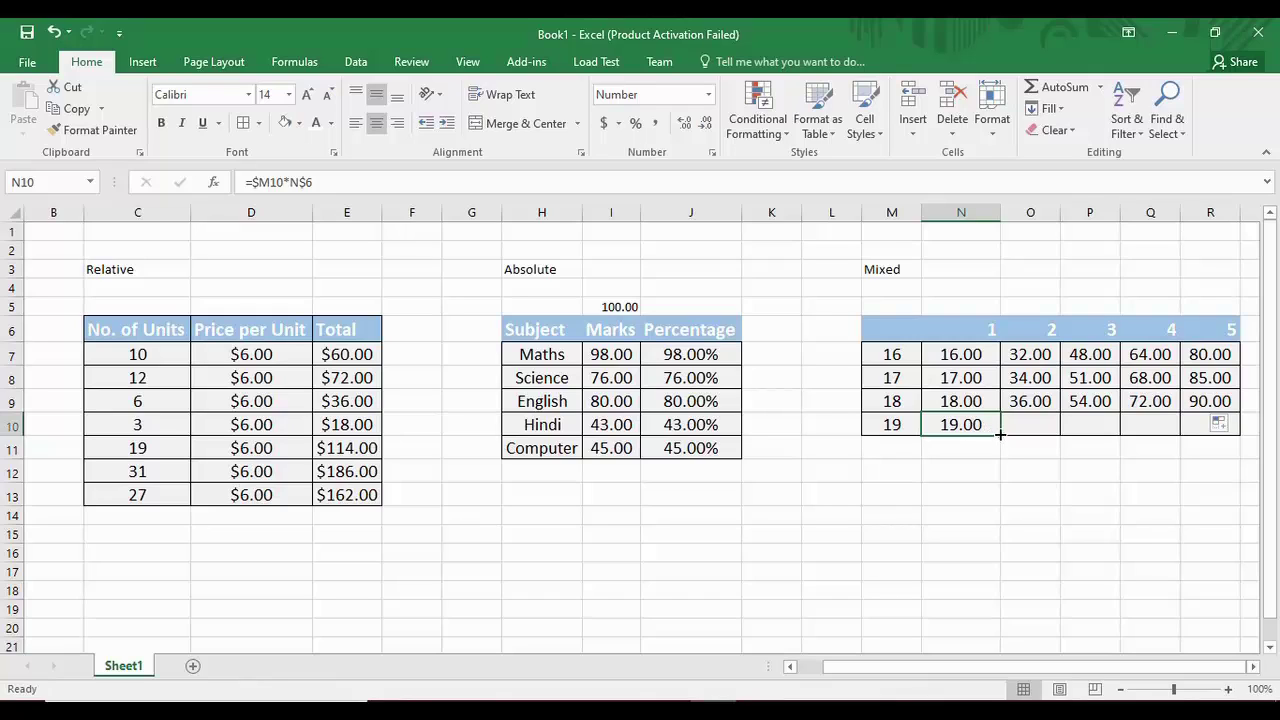
{"action": "left_click_drag", "start_coordinate": [1000, 435], "coordinate": [1220, 449]}
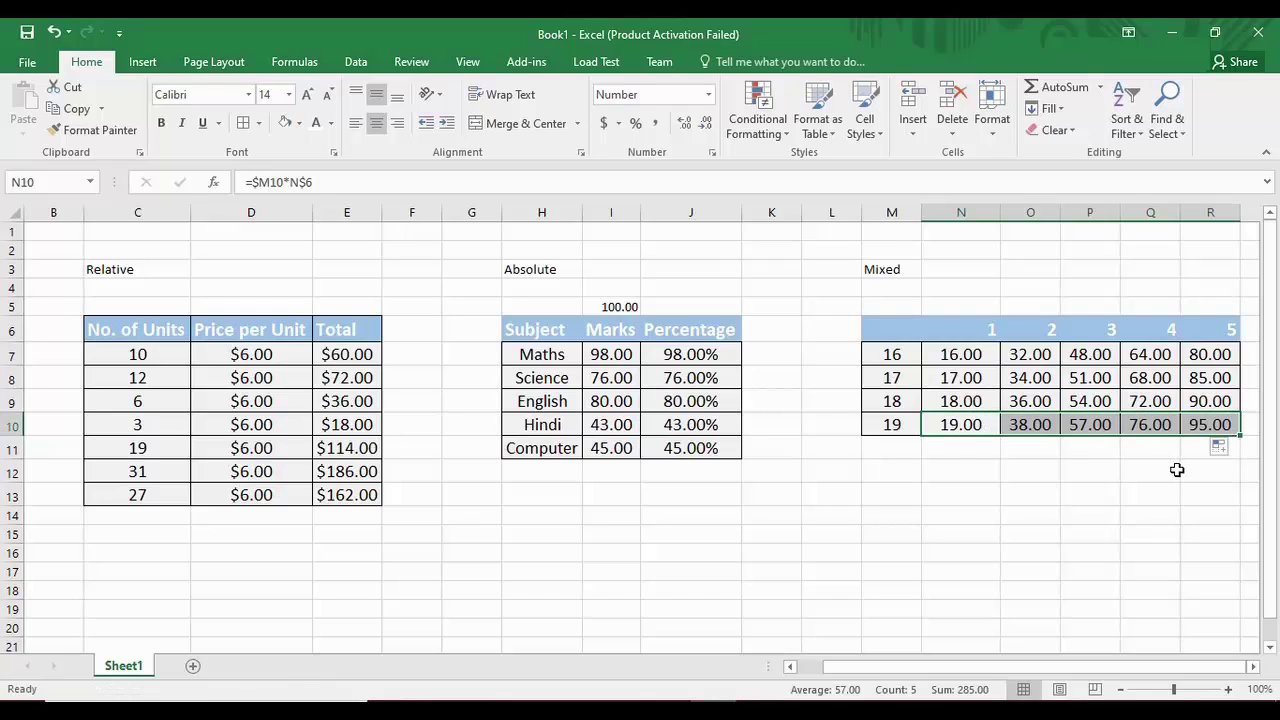
{"action": "left_click", "coordinate": [1177, 470]}
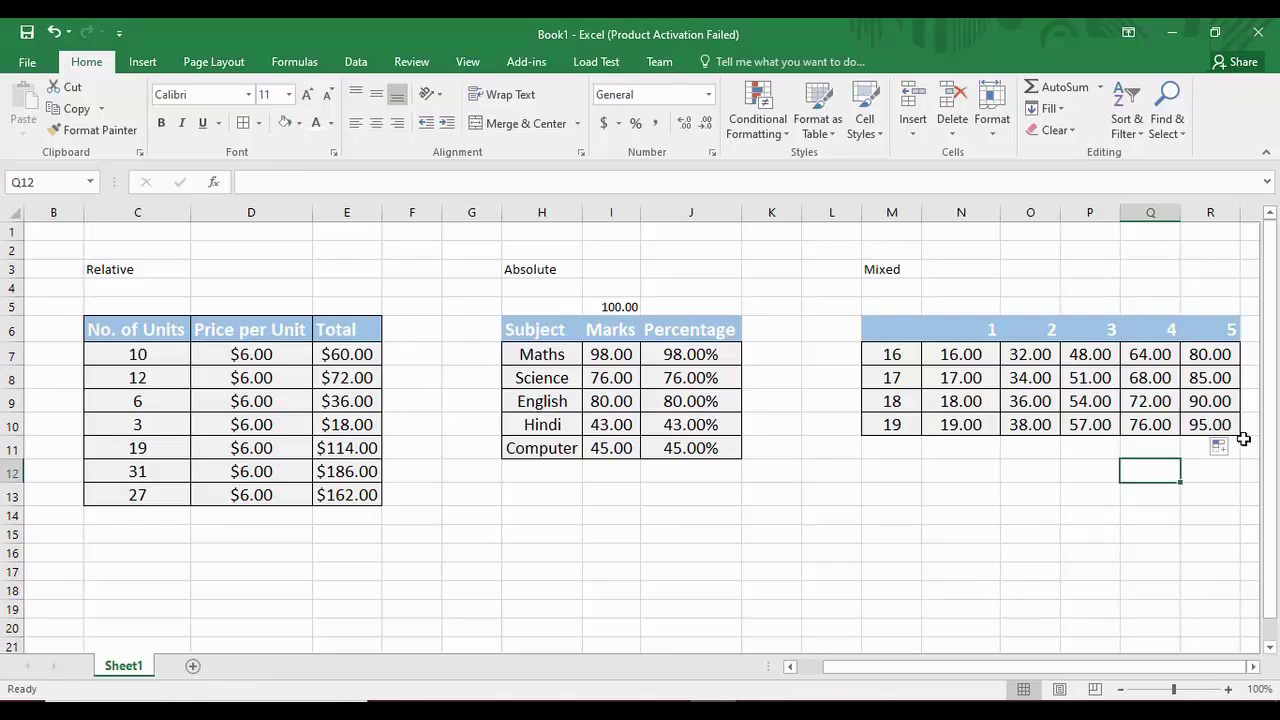
Examine the column-locked $M7 reference in N7's formula against the numbers in M8, M9 and M10.
{"action": "left_click", "coordinate": [956, 358]}
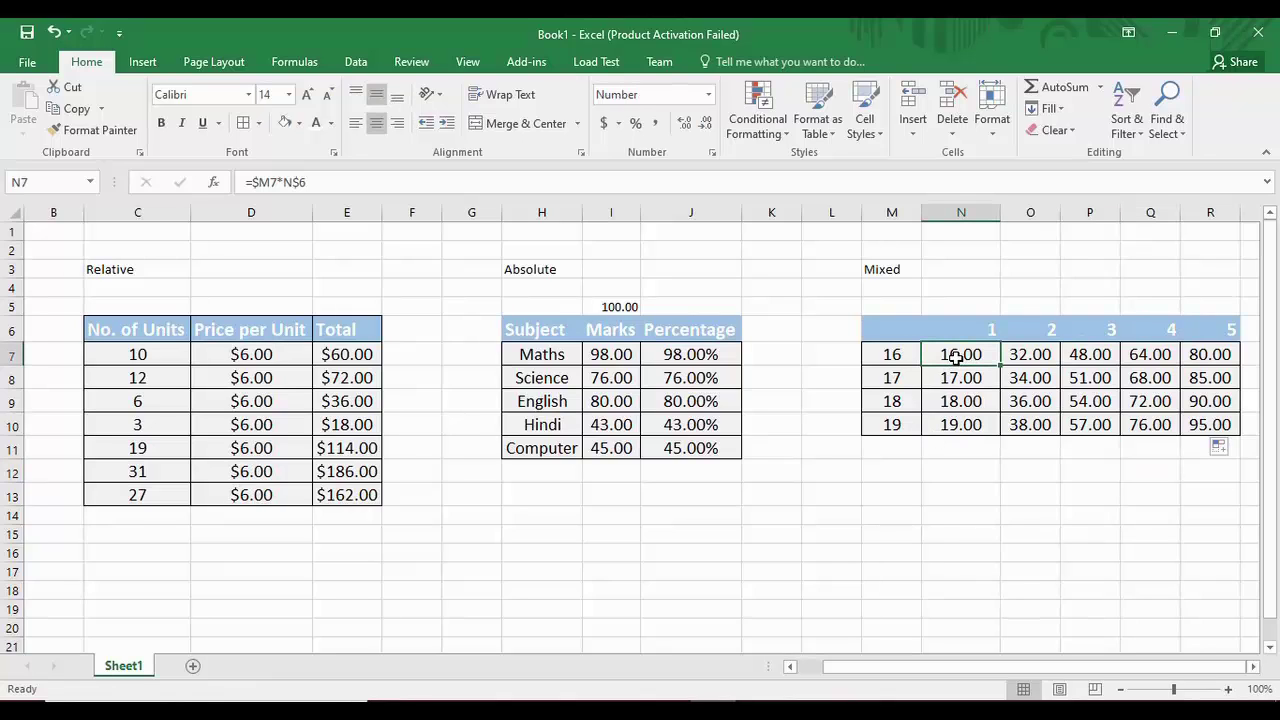
{"action": "left_click", "coordinate": [308, 182]}
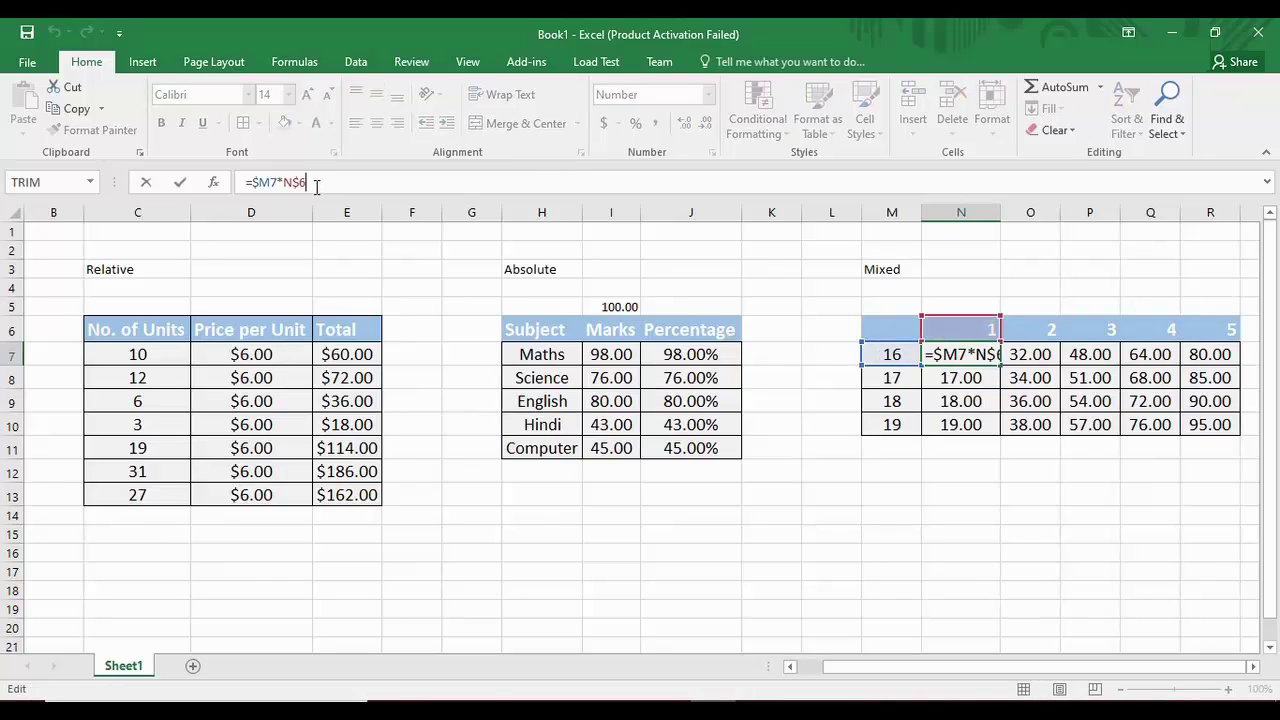
{"action": "left_click_drag", "start_coordinate": [253, 182], "coordinate": [270, 182]}
{"action": "left_click", "coordinate": [270, 182]}
{"action": "double_click", "coordinate": [263, 182]}
{"action": "left_click", "coordinate": [905, 376]}
{"action": "left_click", "coordinate": [904, 401]}
{"action": "left_click", "coordinate": [904, 422]}
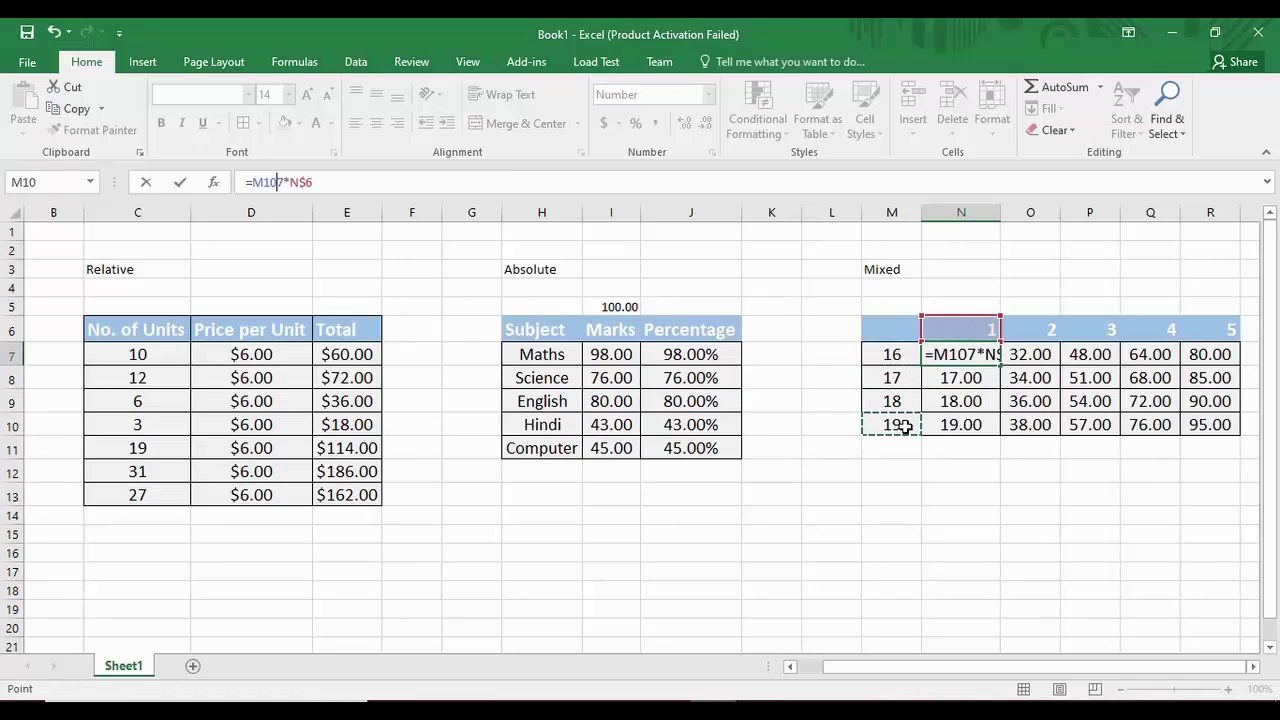
{"action": "left_click", "coordinate": [955, 358]}
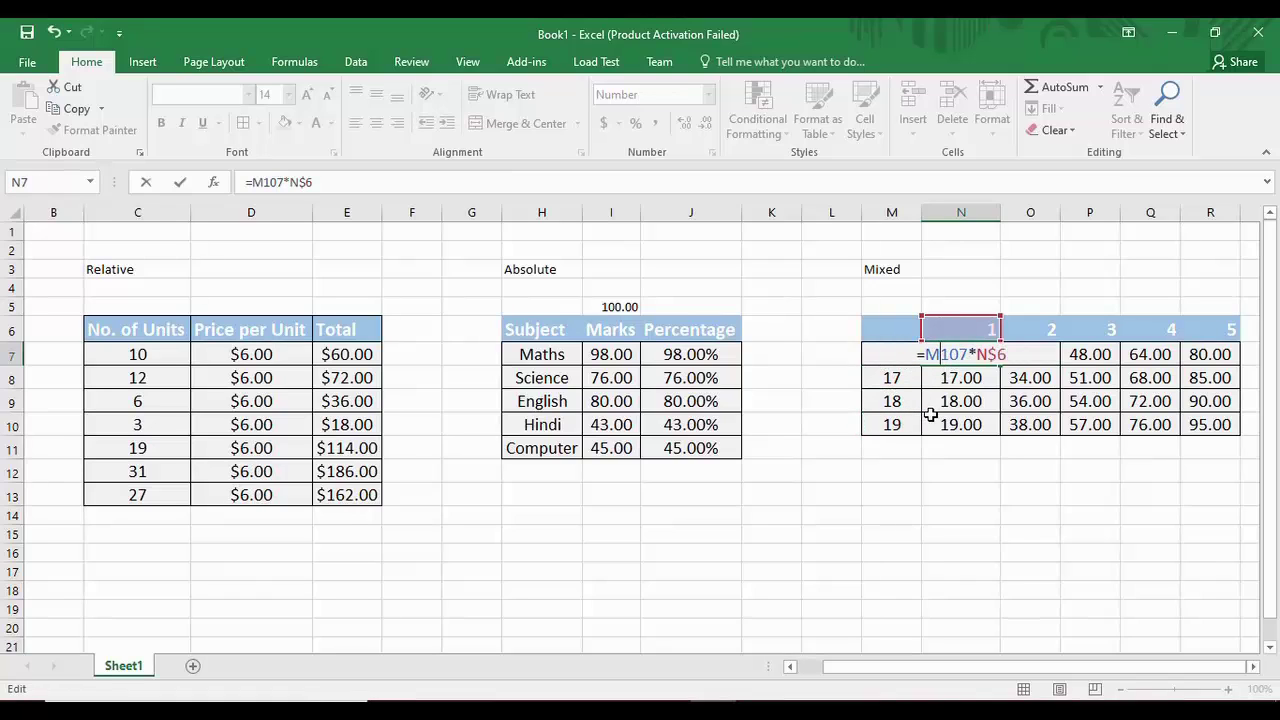
Highlight the row 6 reference at the end of N7's formula to examine the locked row.
{"action": "left_click", "coordinate": [305, 188]}
{"action": "key", "text": "shift+space"}
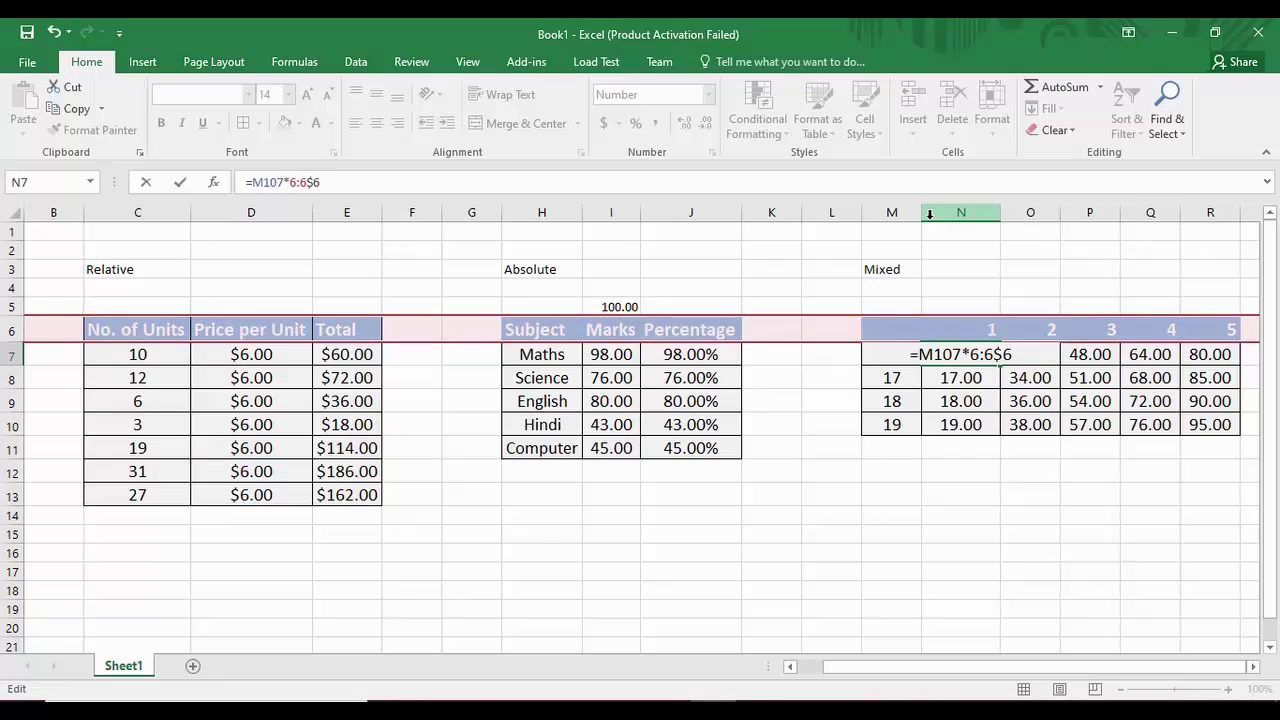
{"action": "key", "text": "shift+Left"}
{"action": "key", "text": "shift+Left"}
{"action": "key", "text": "shift+Left"}
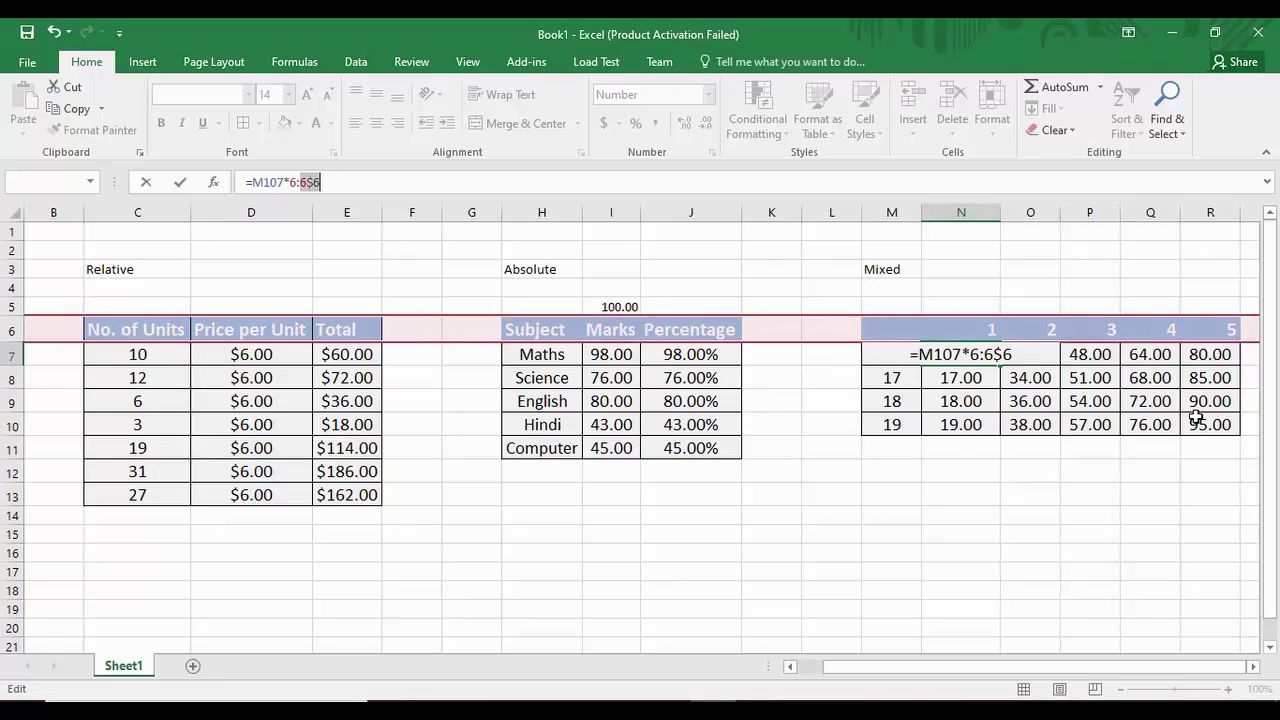